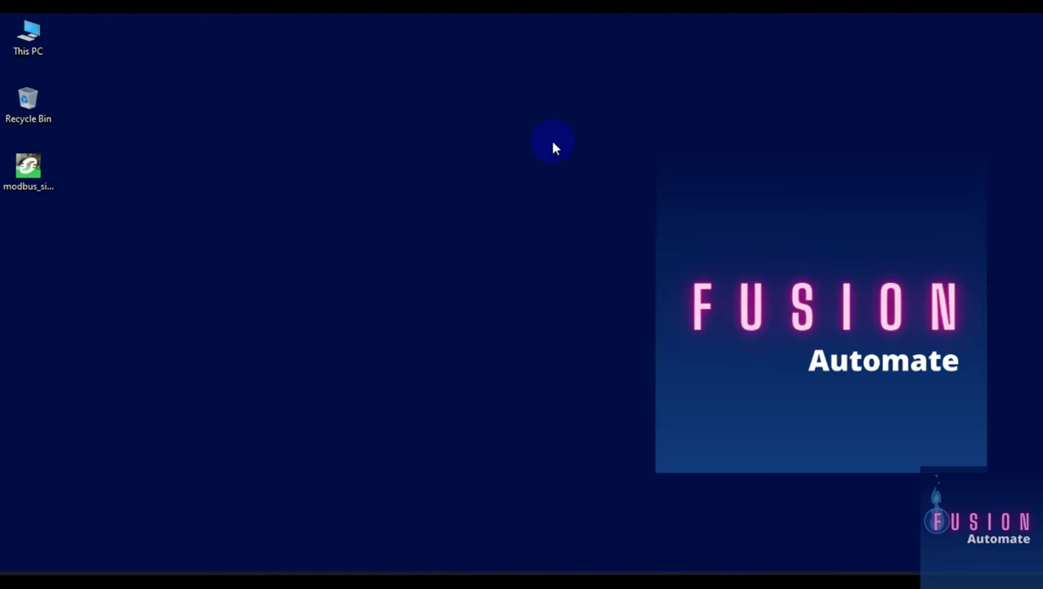
Step: Open the Windows Start menu to show pinned apps such as Control Expert
click(16, 572)
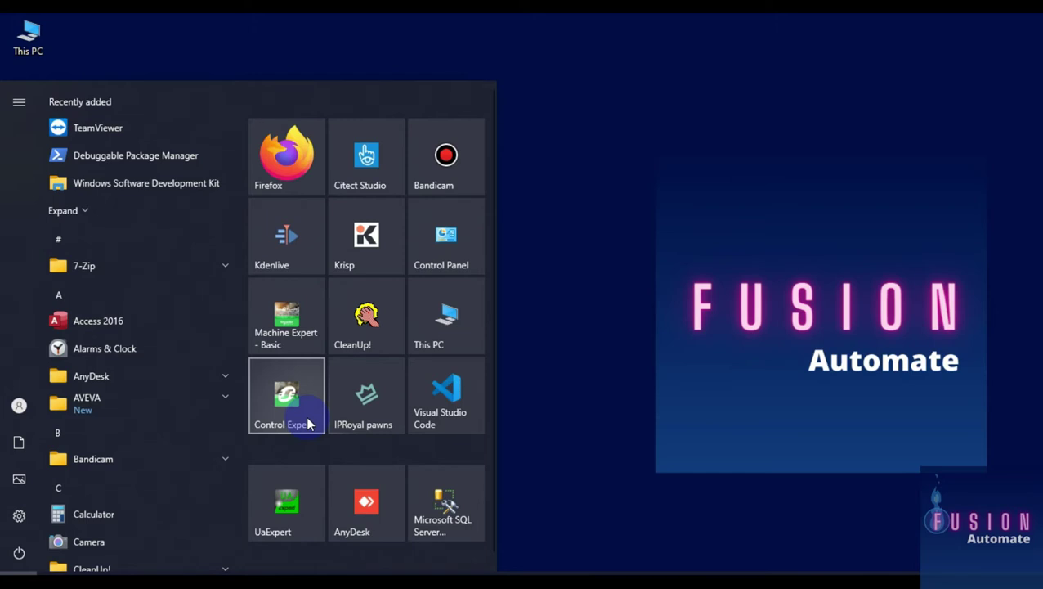
Step: Open the modbus_simulation_.stu desktop file in Control Expert
drag(305, 415, 574, 327)
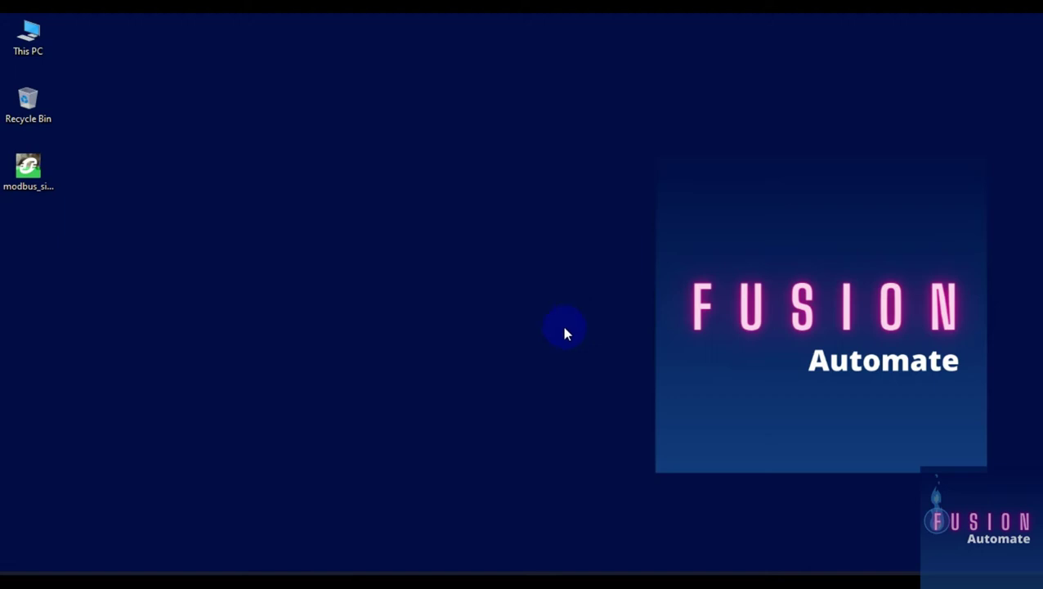
drag(265, 270, 23, 149)
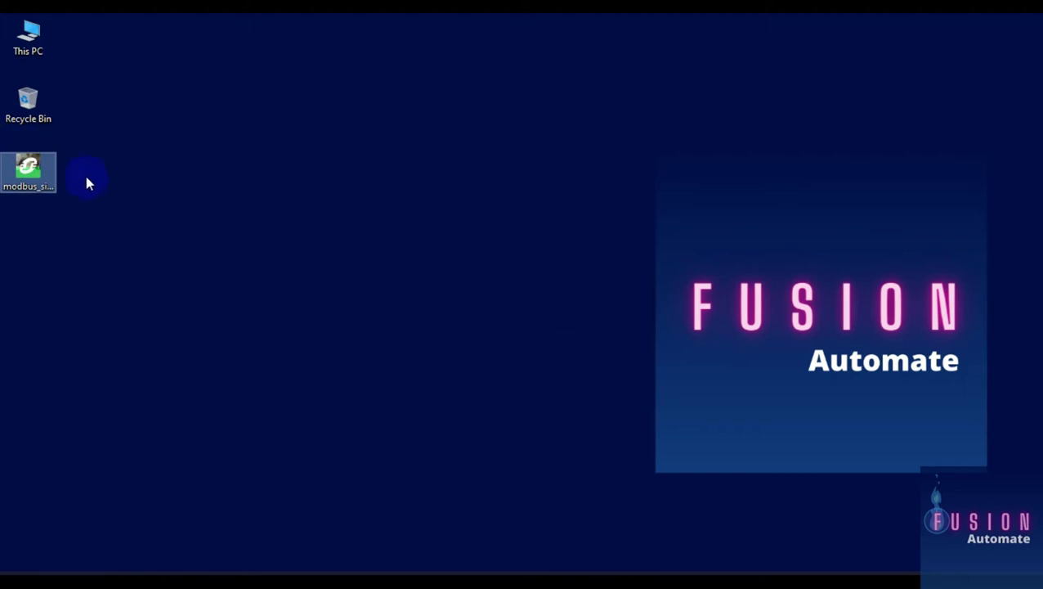
click(146, 203)
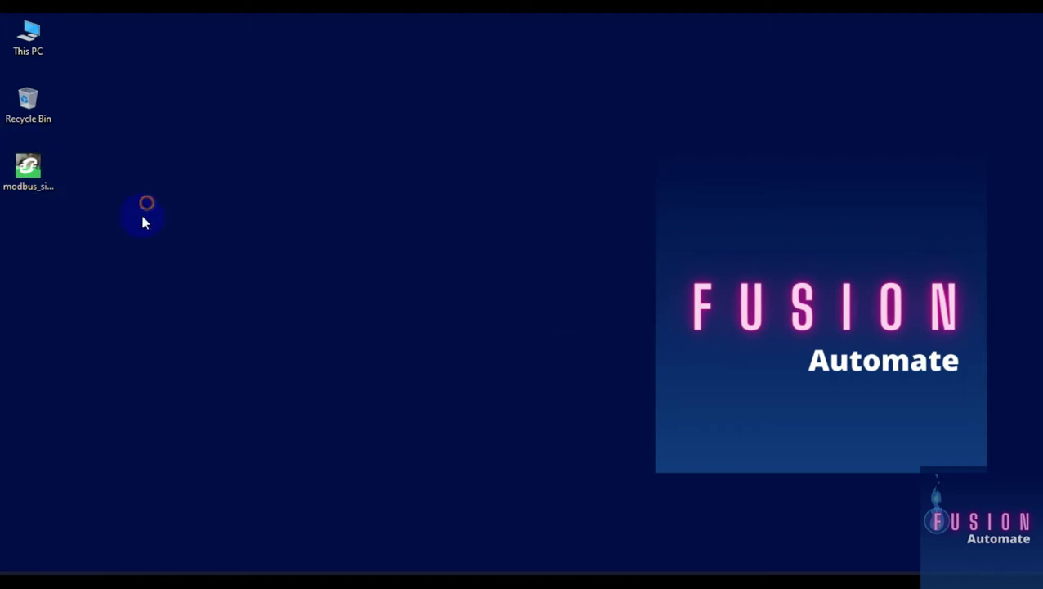
click(28, 173)
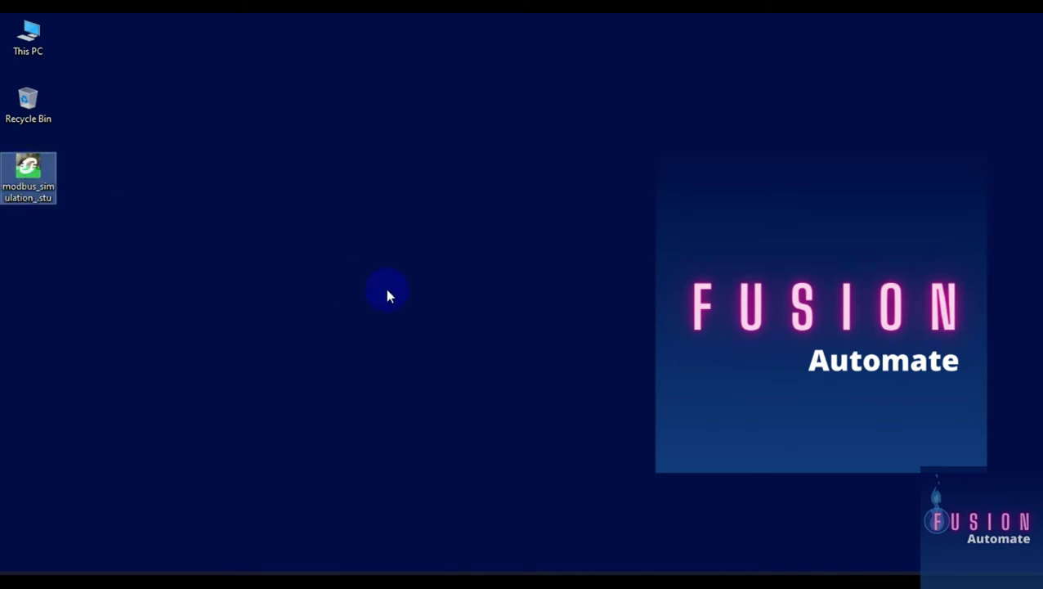
key(Return)
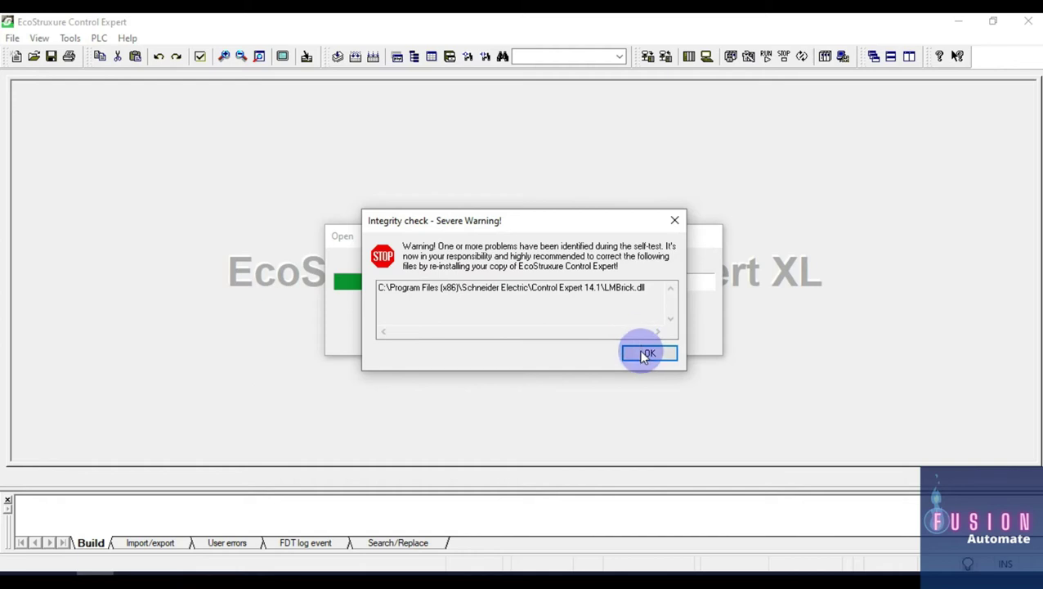
Step: Dismiss the LMBrick.dll warning and list Var_1–Var_3 in a maximized Data Editor
click(640, 351)
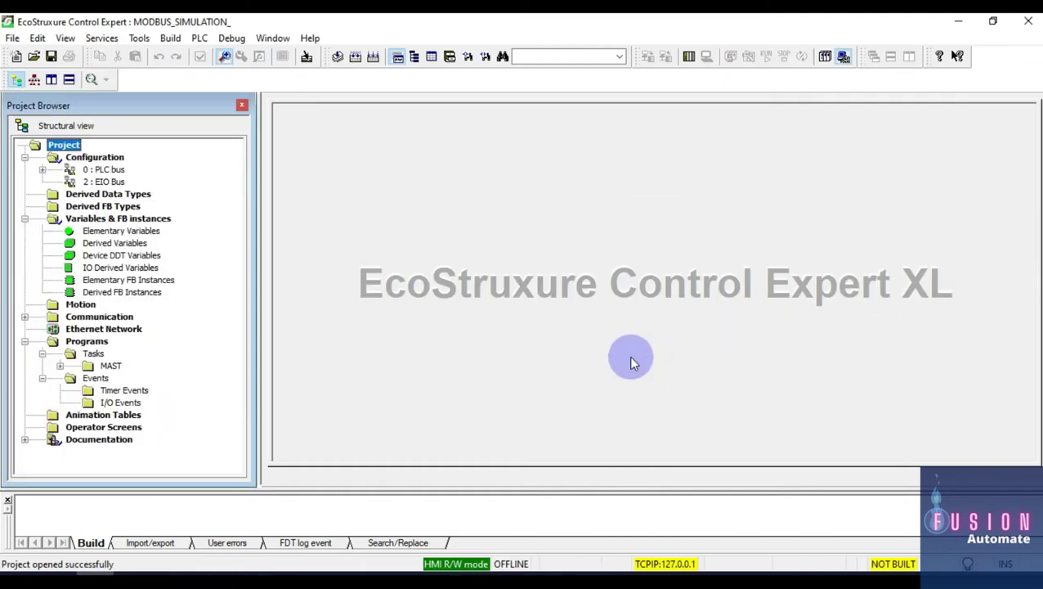
double_click(122, 231)
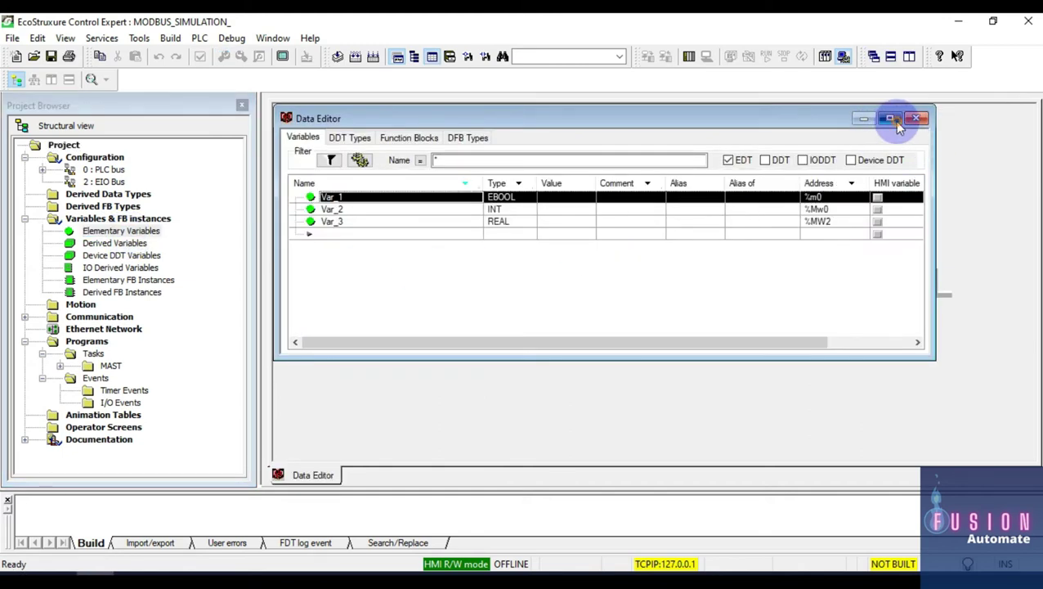
click(891, 117)
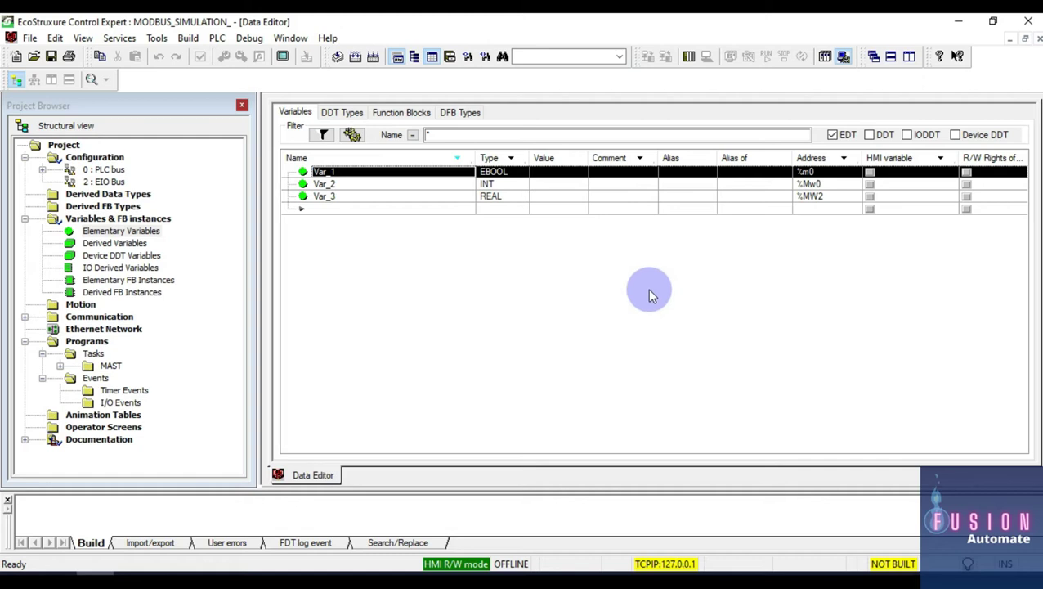
Step: Rebuild the entire Control Expert project
click(187, 39)
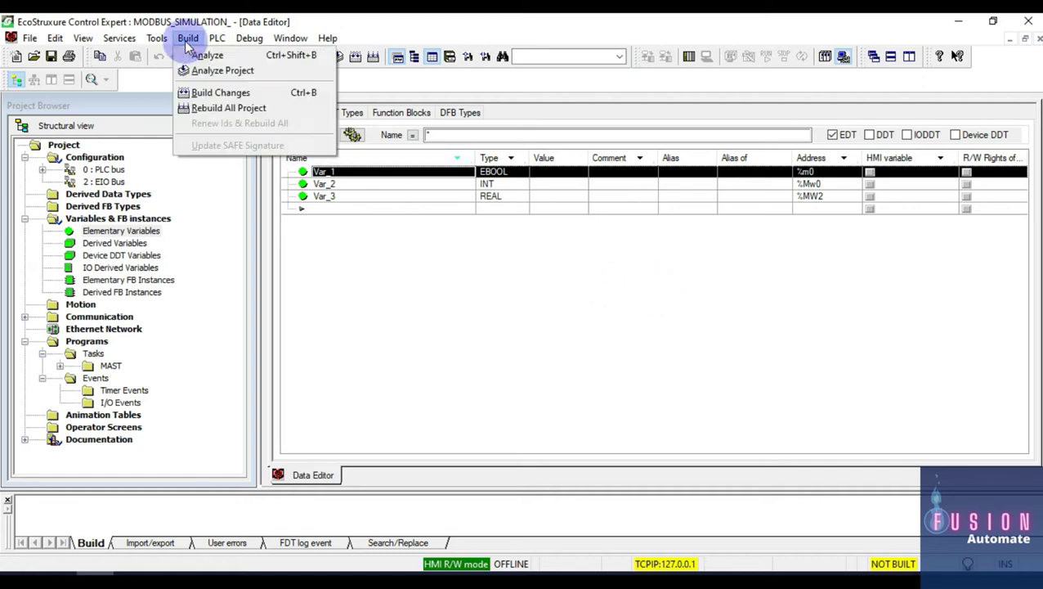
click(221, 107)
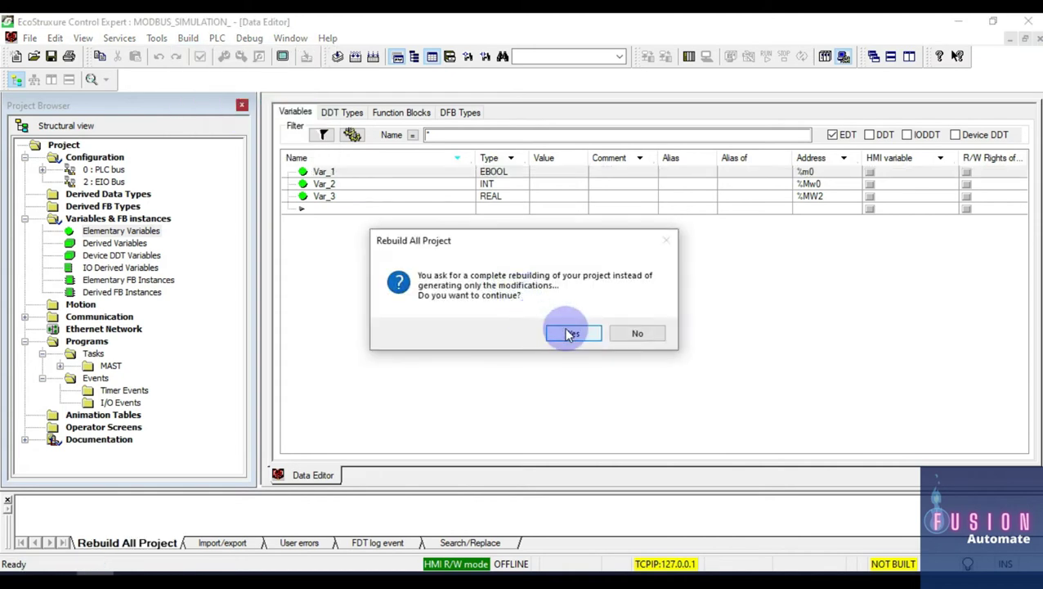
click(570, 335)
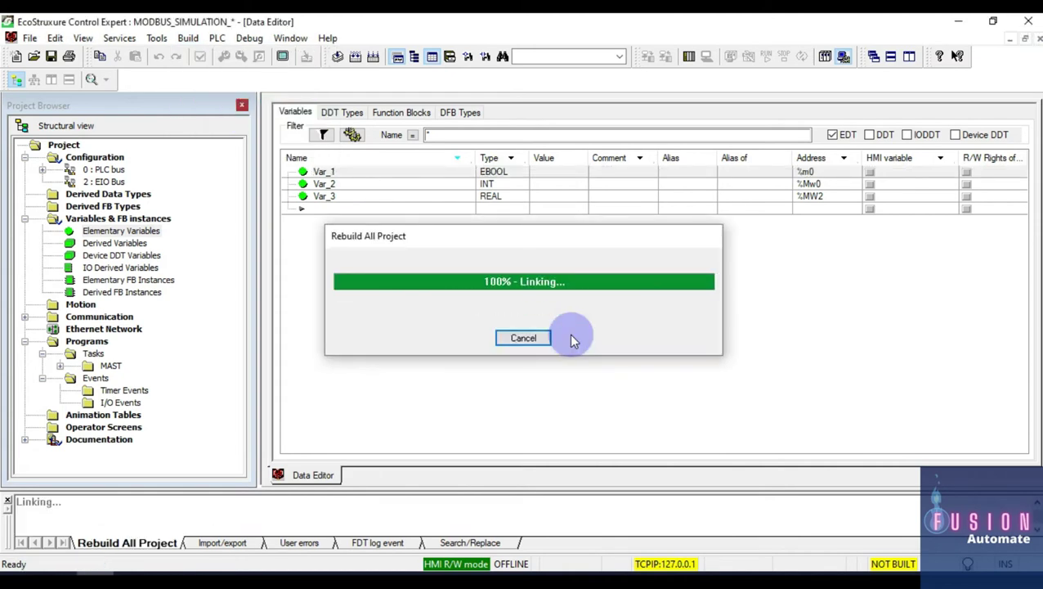
Step: Switch to PLC simulation mode and connect to the simulated PLC
click(216, 38)
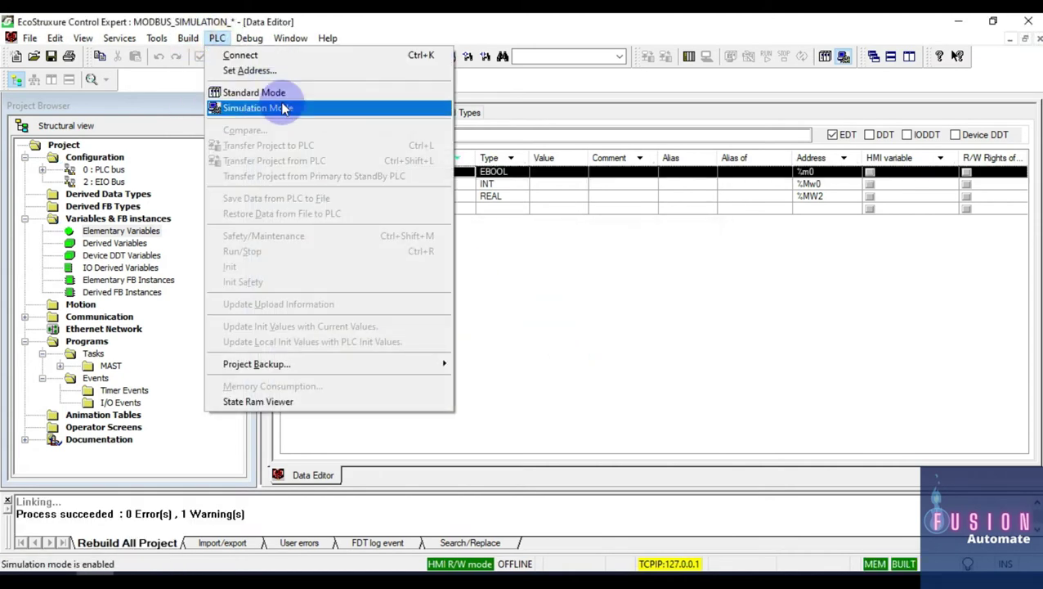
click(282, 108)
click(217, 39)
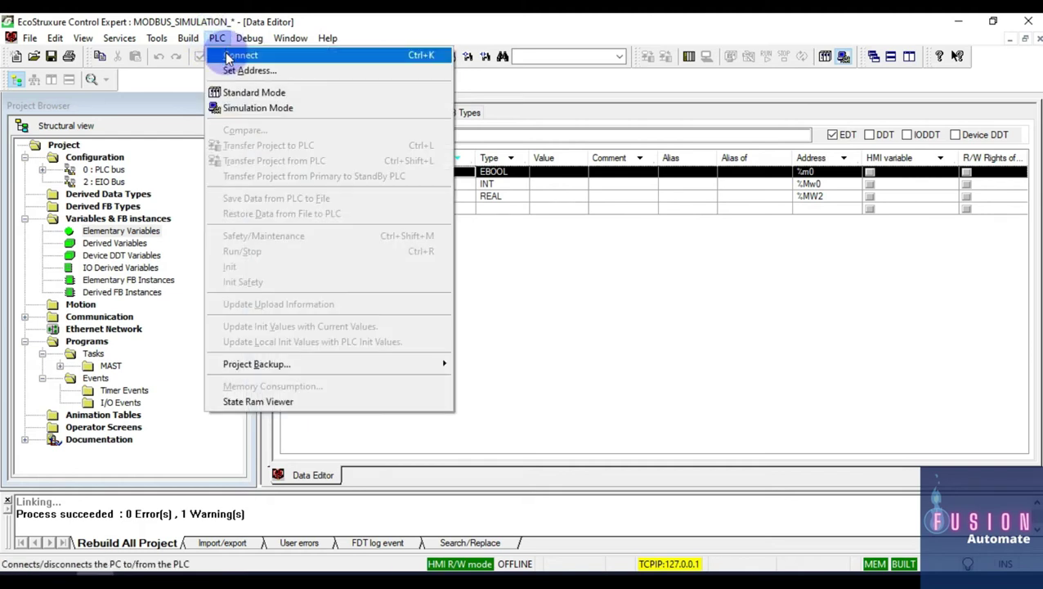
click(240, 56)
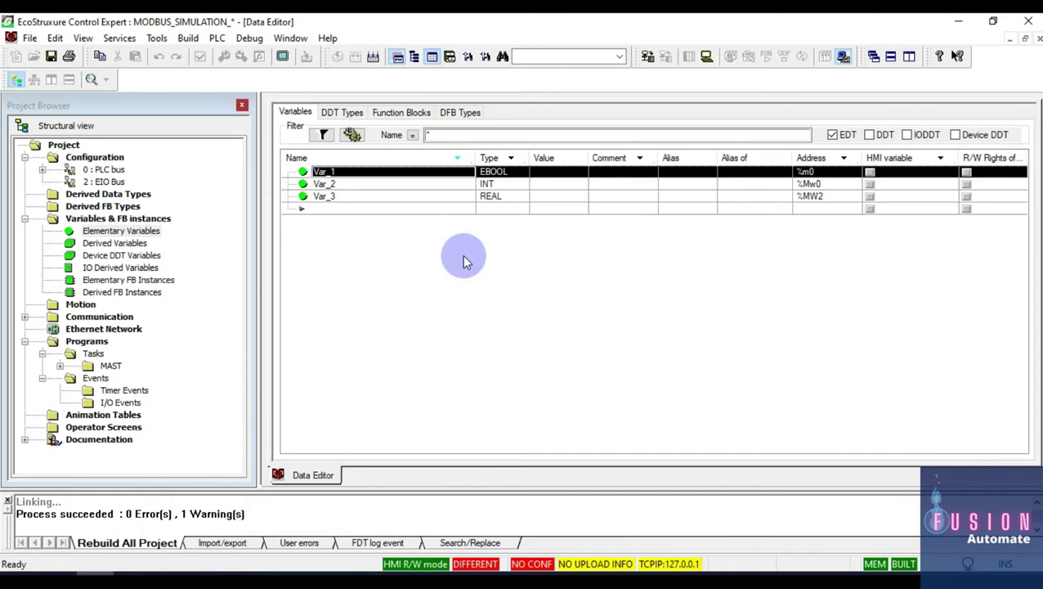
Step: Transfer the project to the simulated PLC with Run enabled, then launch Citect Studio
click(216, 38)
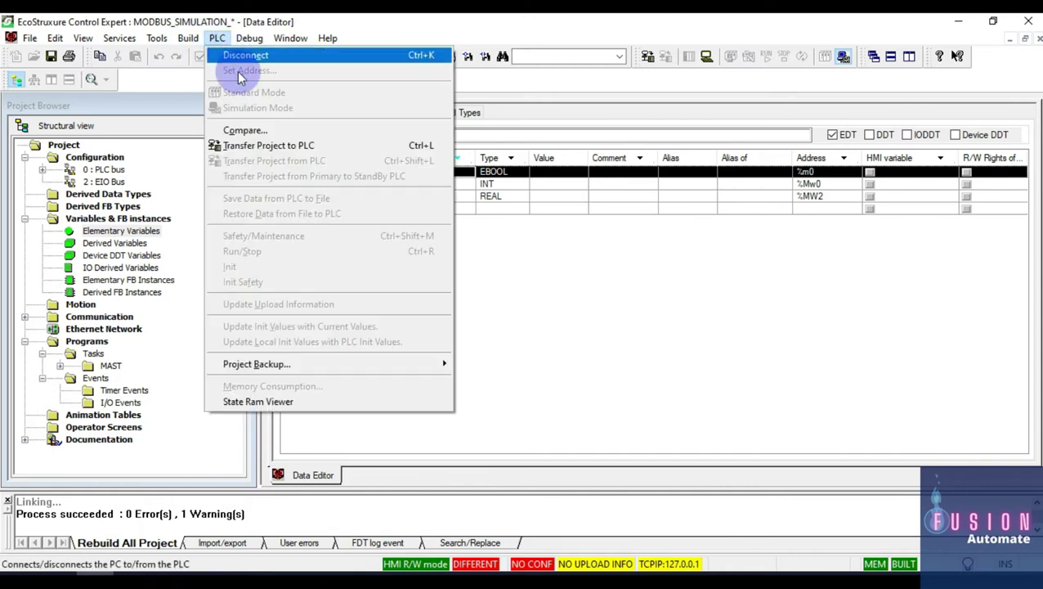
click(325, 145)
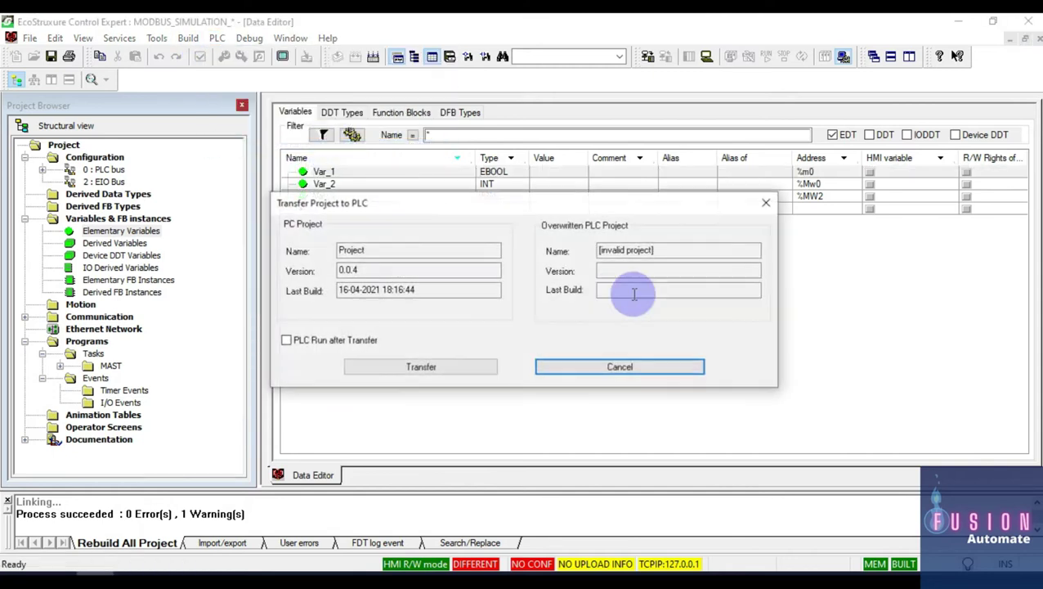
click(285, 341)
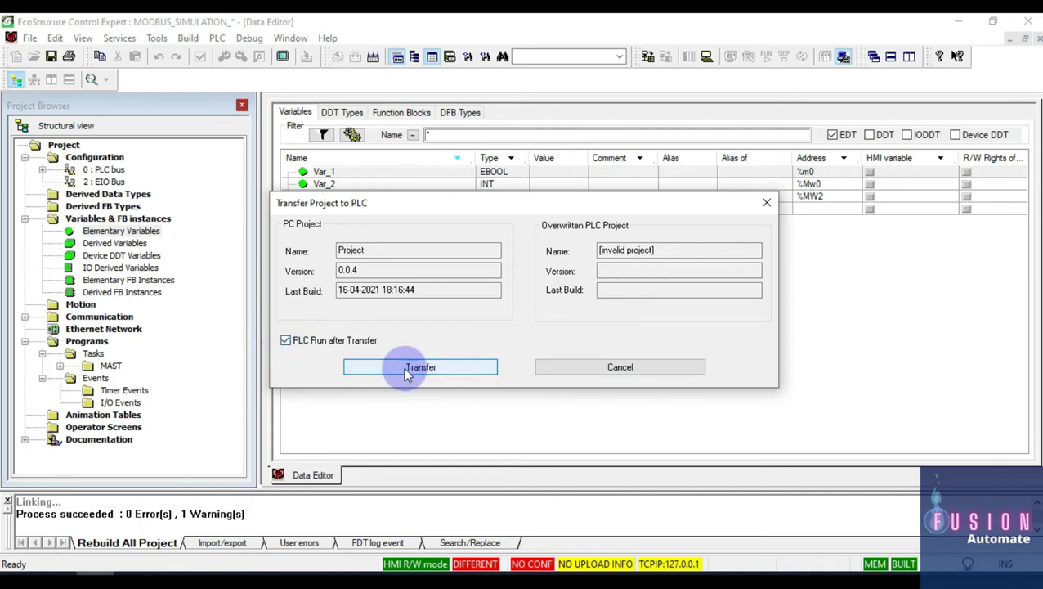
click(450, 368)
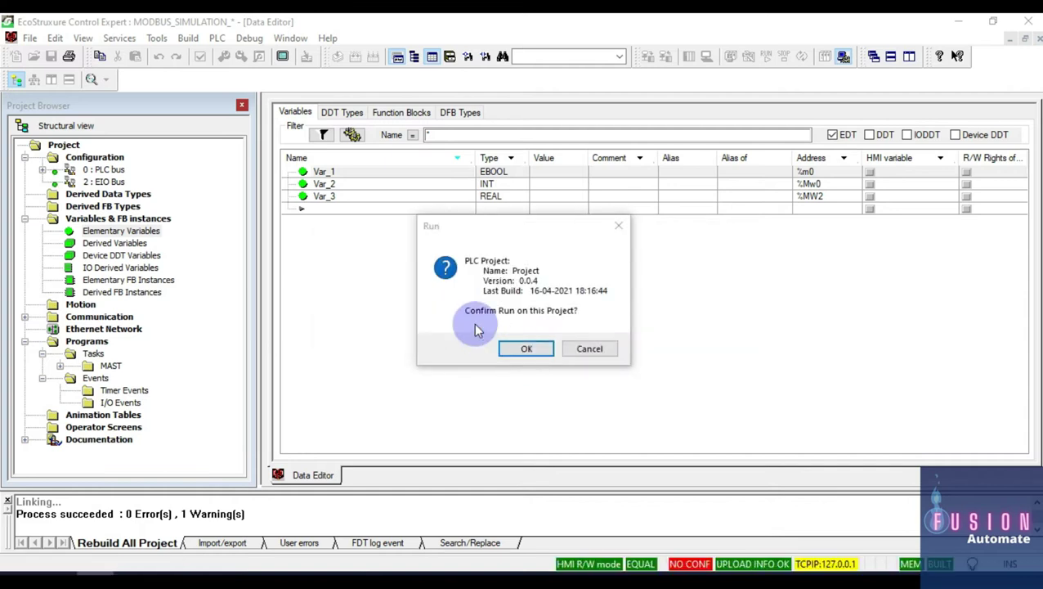
click(526, 349)
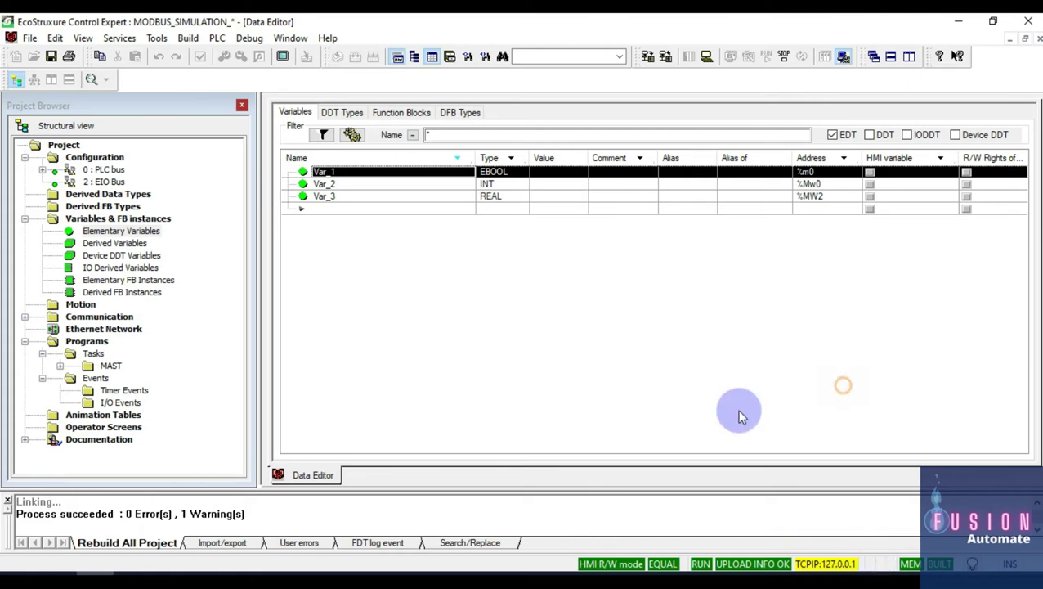
key(super)
click(377, 184)
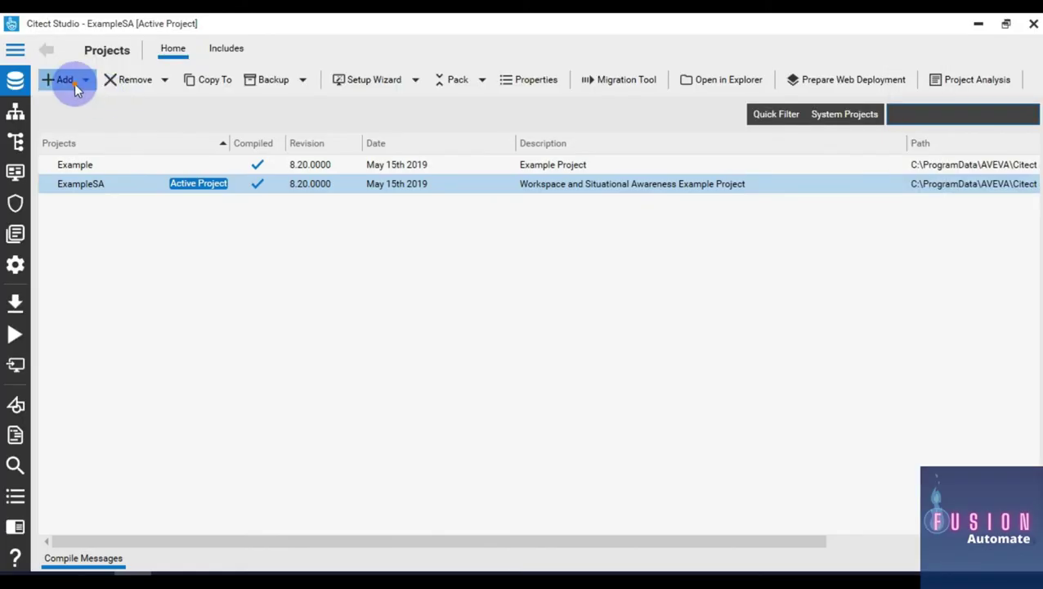
Step: Create a new project named Test, make it active, and bring up Graphics Builder
click(74, 82)
click(80, 102)
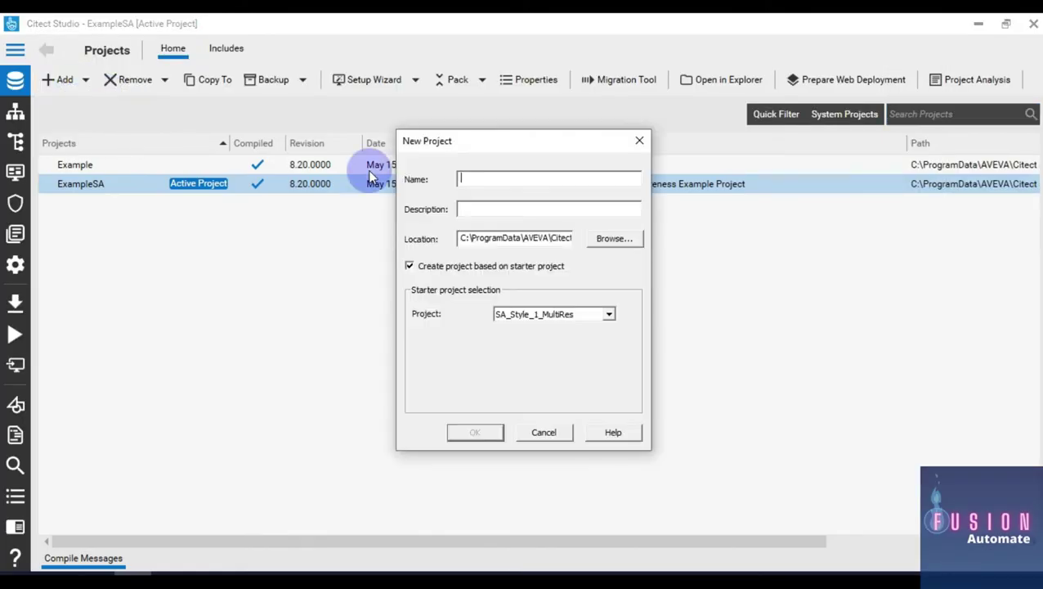
text(Test)
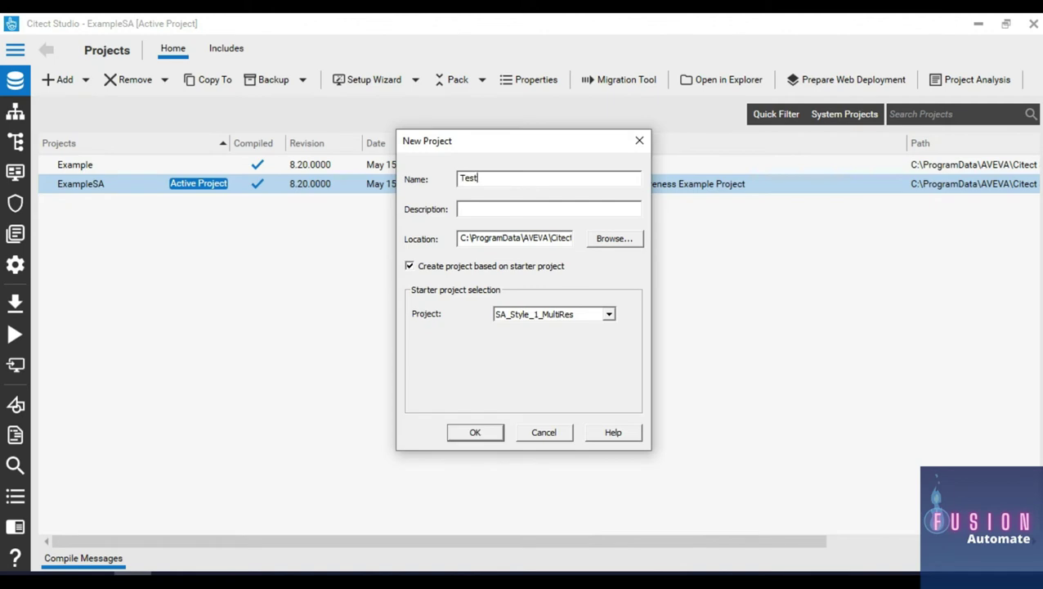
click(372, 176)
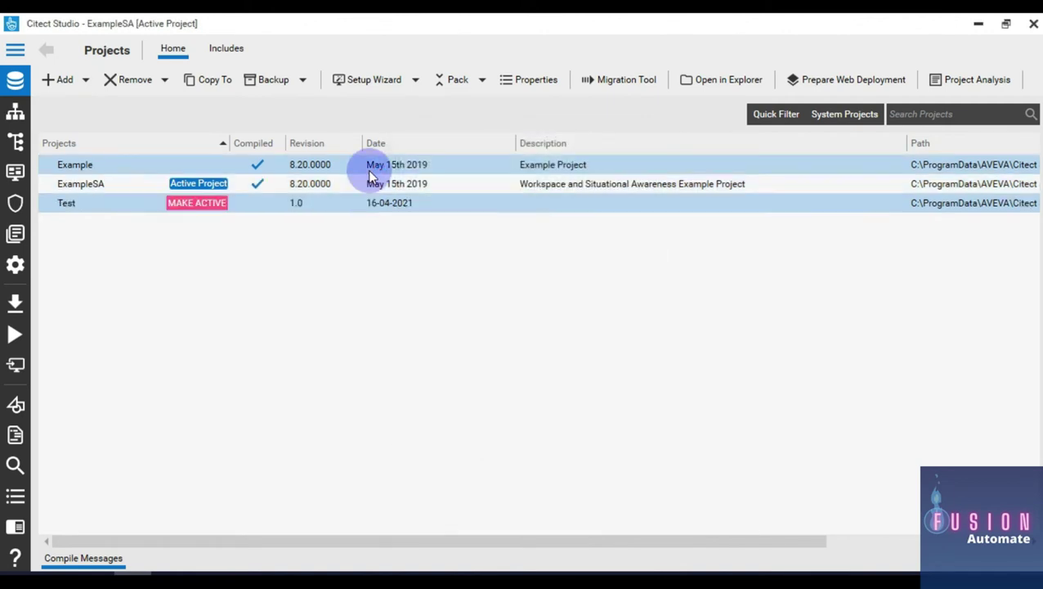
click(203, 203)
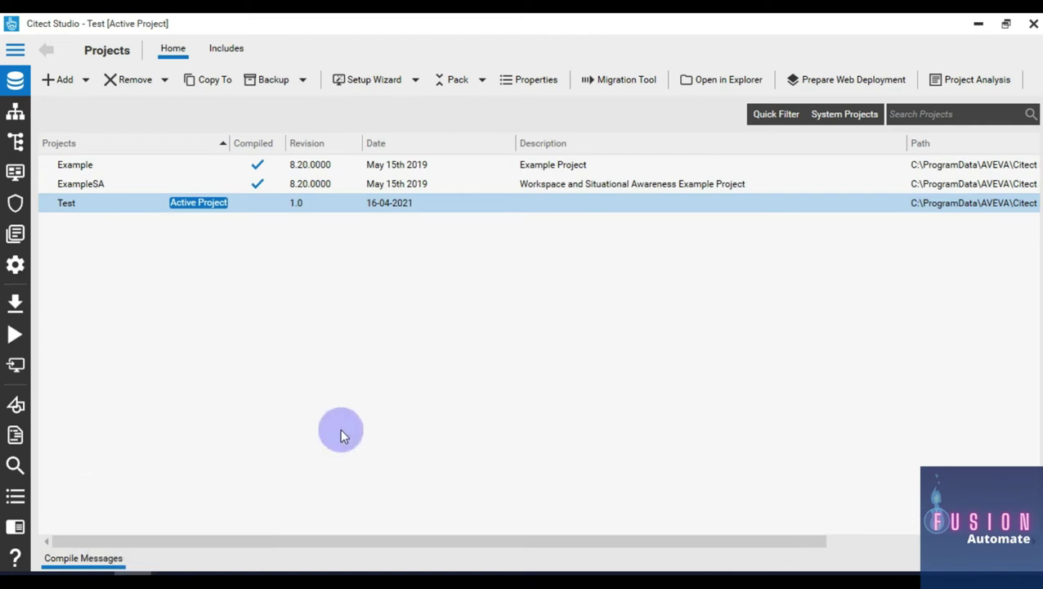
click(179, 568)
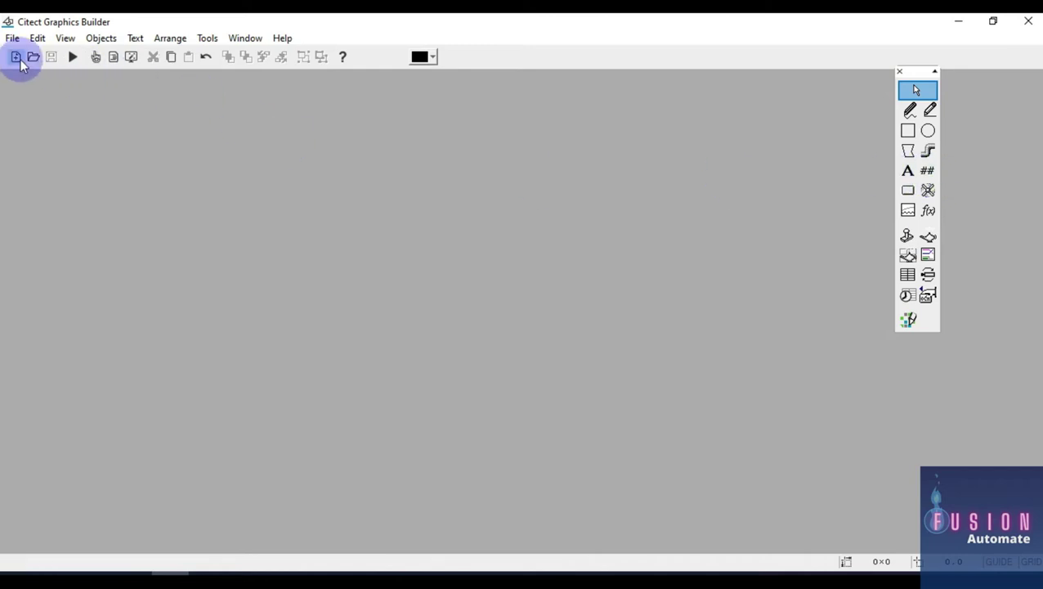
Step: Minimize Graphics Builder and Citect Studio, then restore the Test - Citect Studio window
click(949, 20)
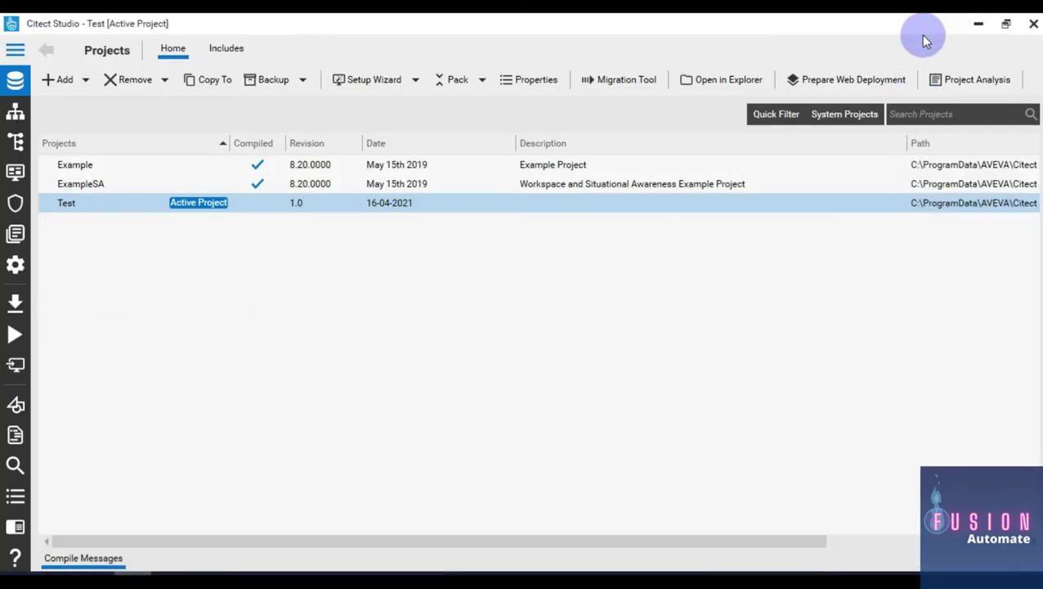
click(961, 22)
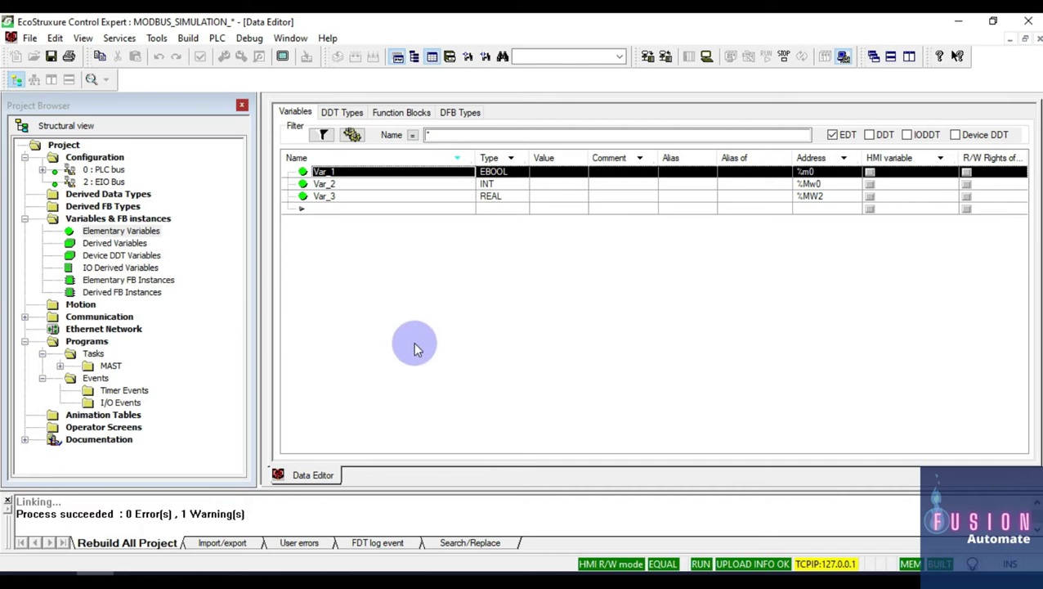
mouse_move(102, 574)
click(131, 516)
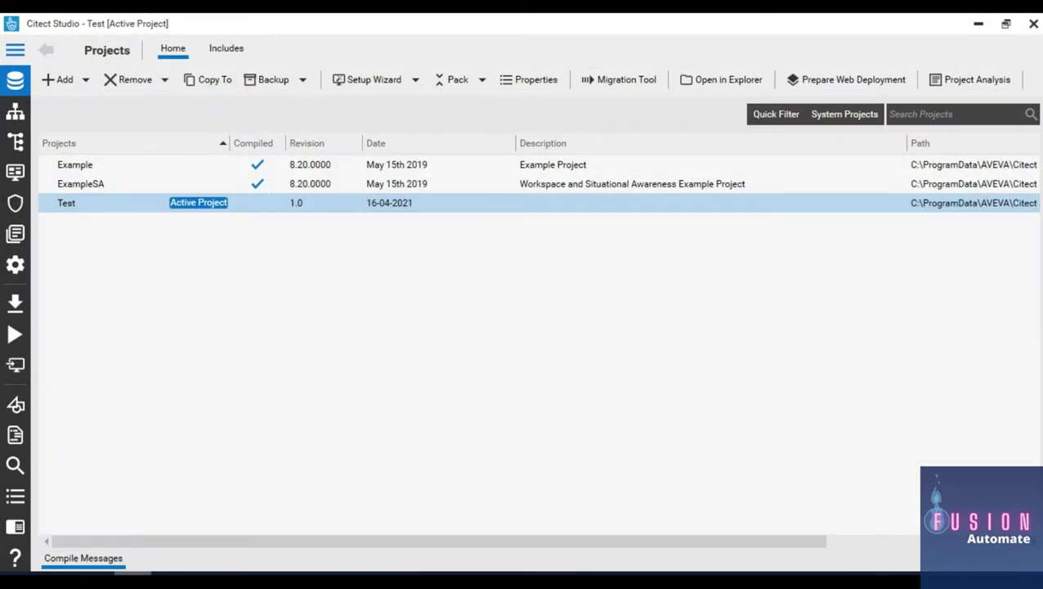
Step: Show the Topology I/O Devices list with Internal and Cicode on IOServer1
click(13, 51)
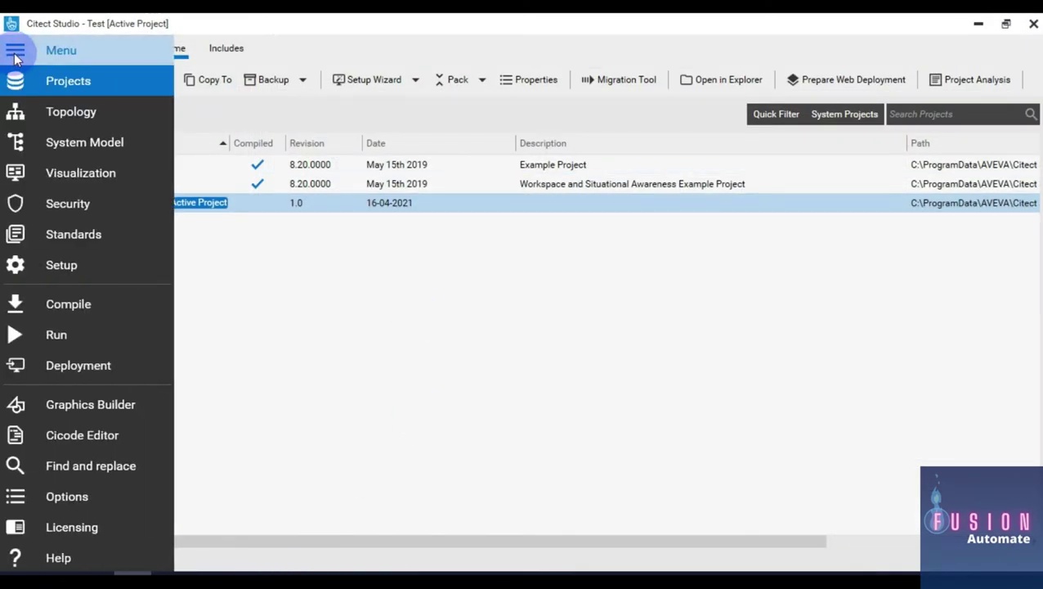
click(82, 115)
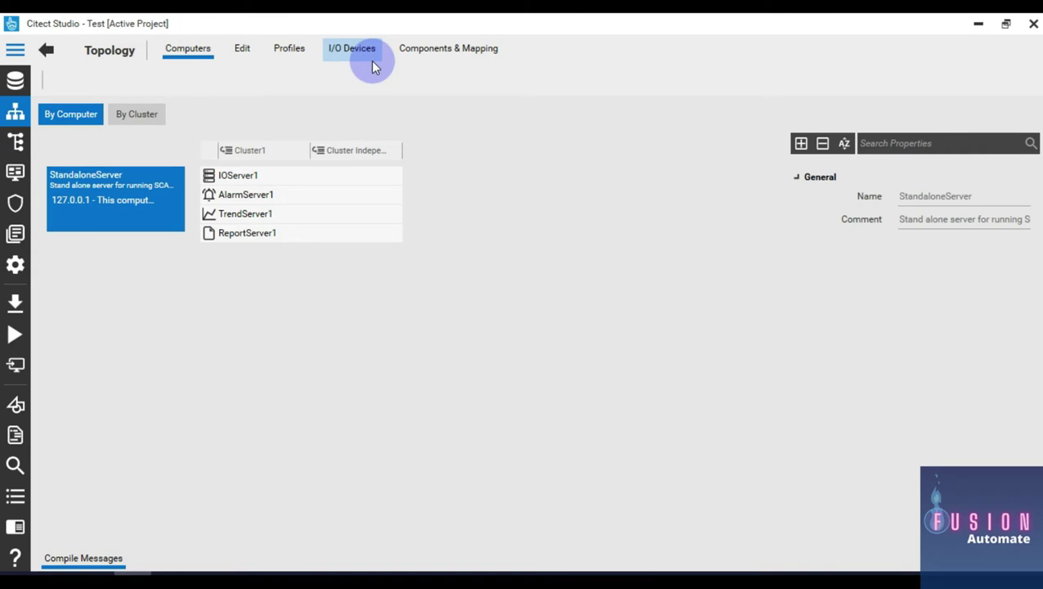
click(372, 65)
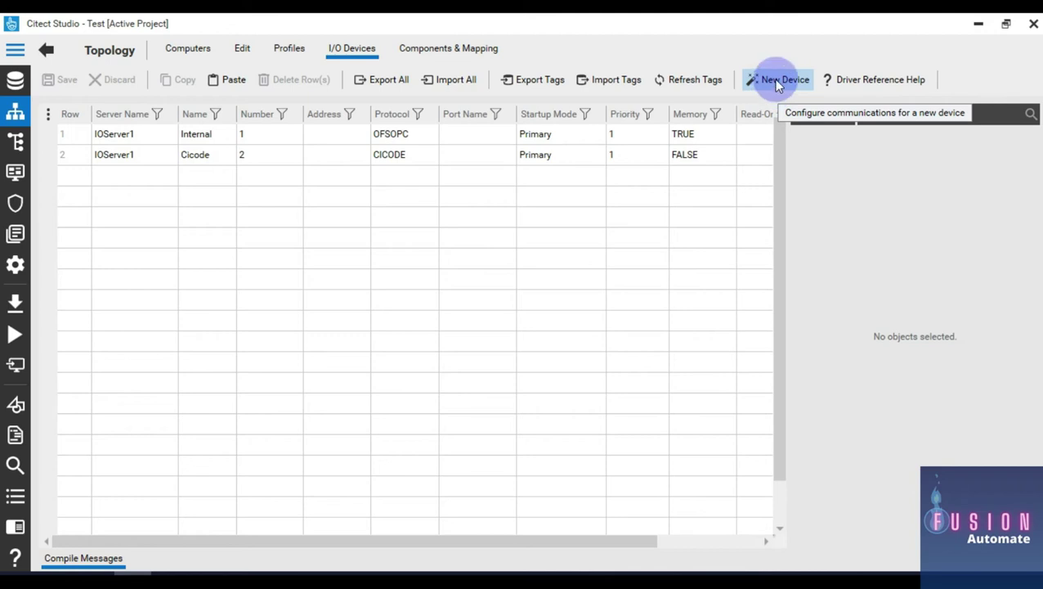
Step: Start the New Device wizard for project Test and choose the existing IOServer1
click(773, 81)
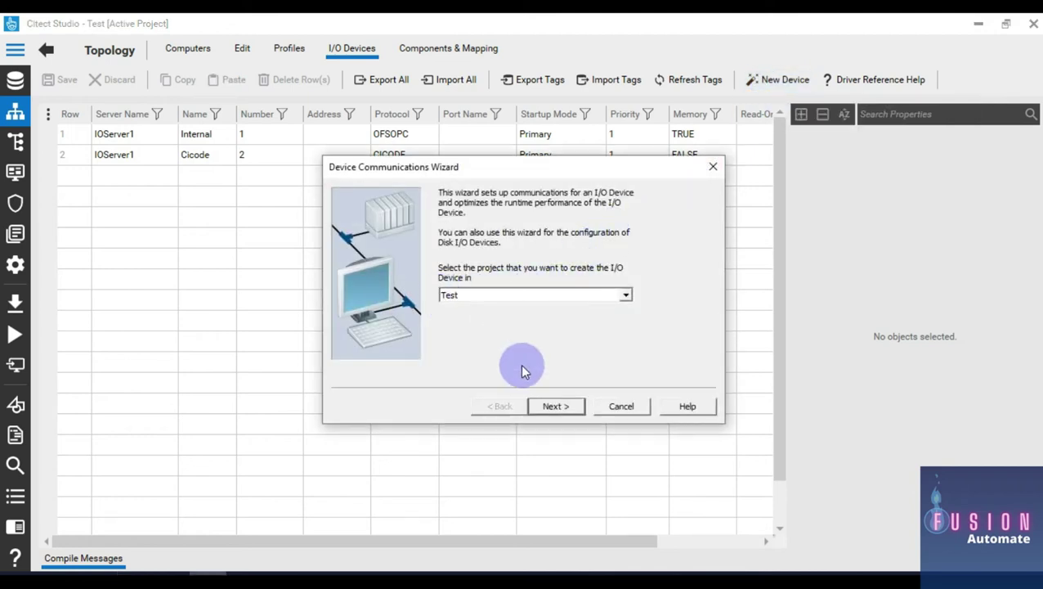
click(556, 406)
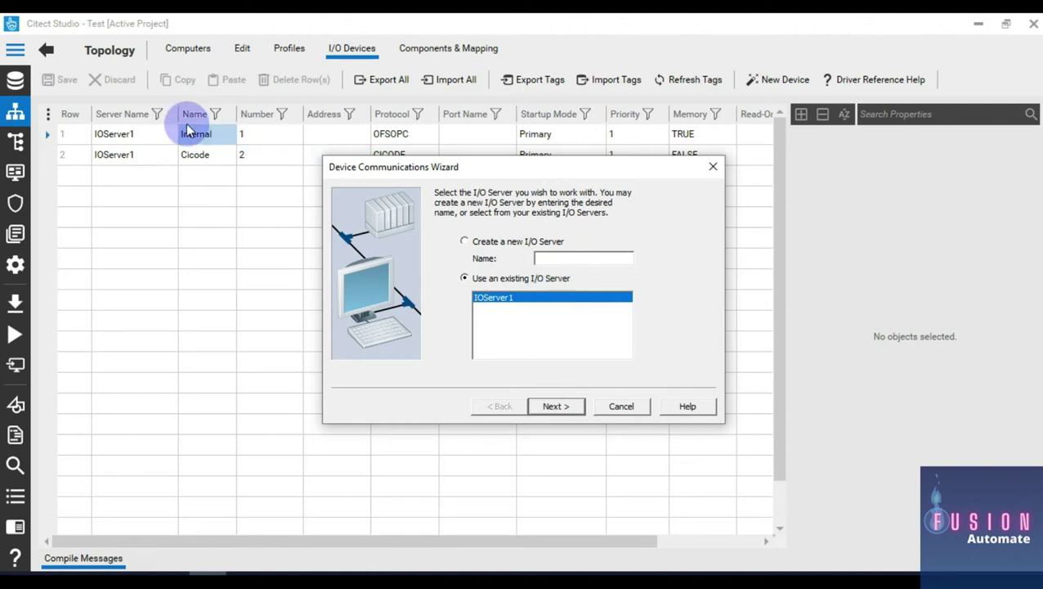
click(134, 135)
click(98, 153)
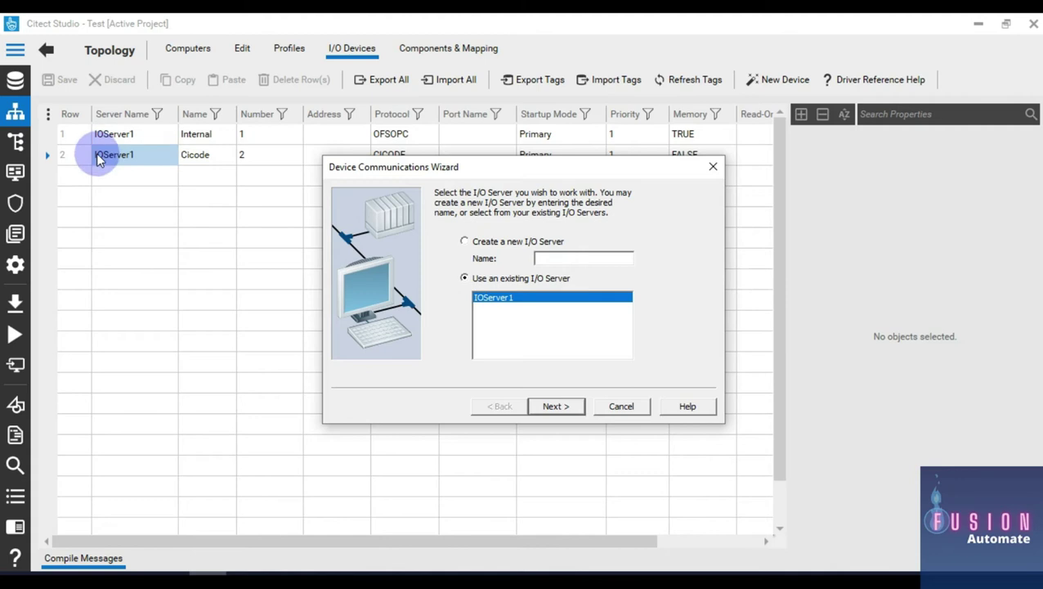
click(157, 132)
click(103, 160)
click(152, 178)
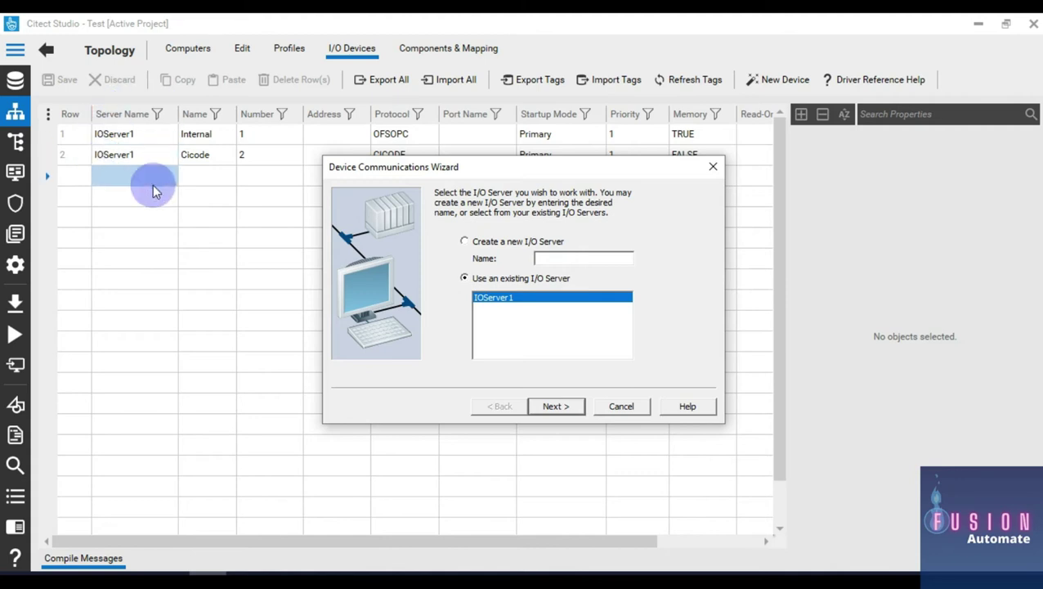
click(502, 245)
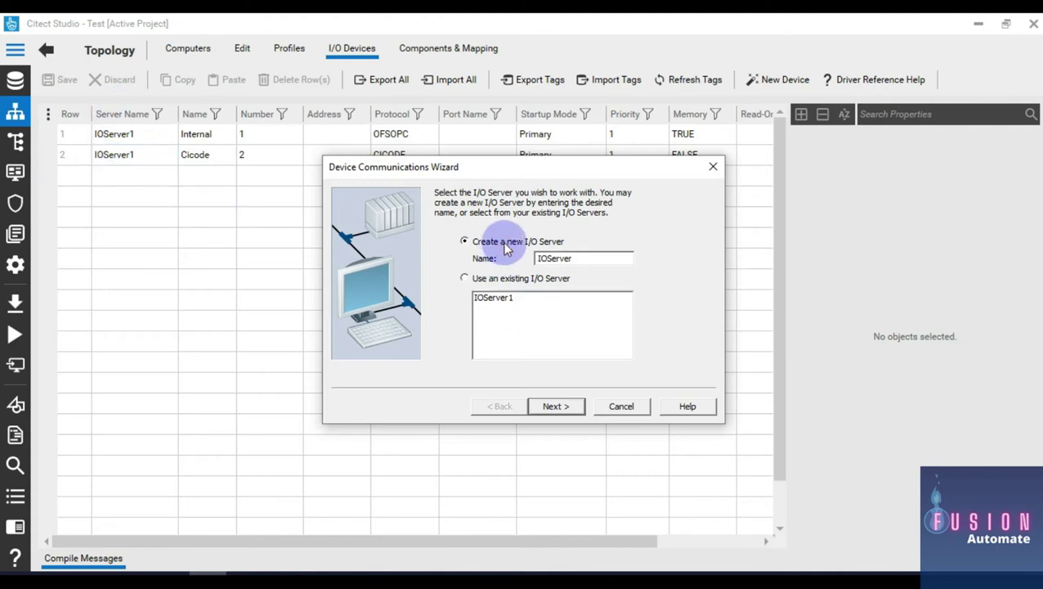
click(496, 278)
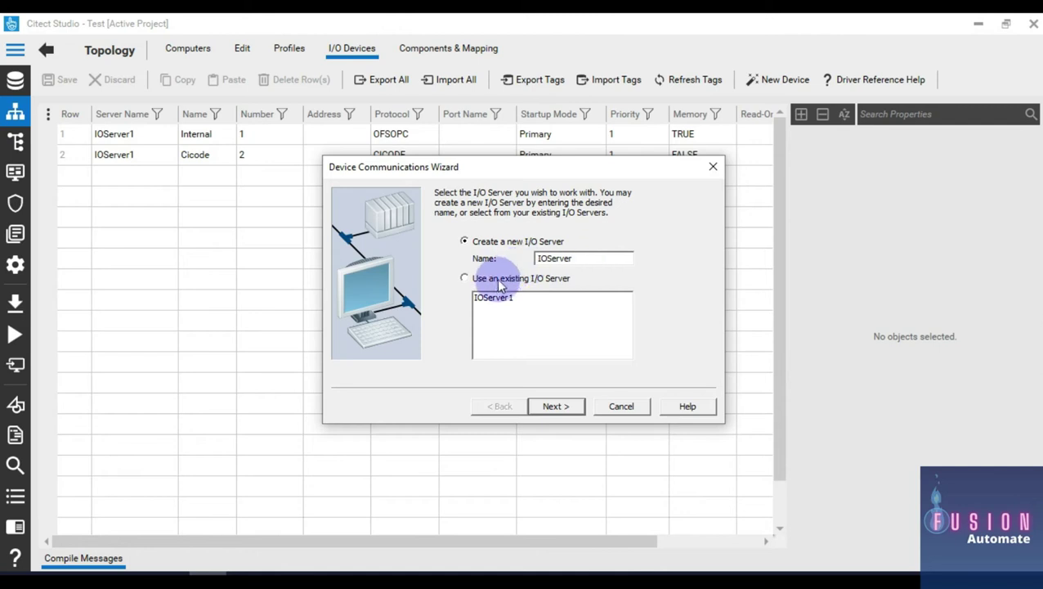
click(513, 306)
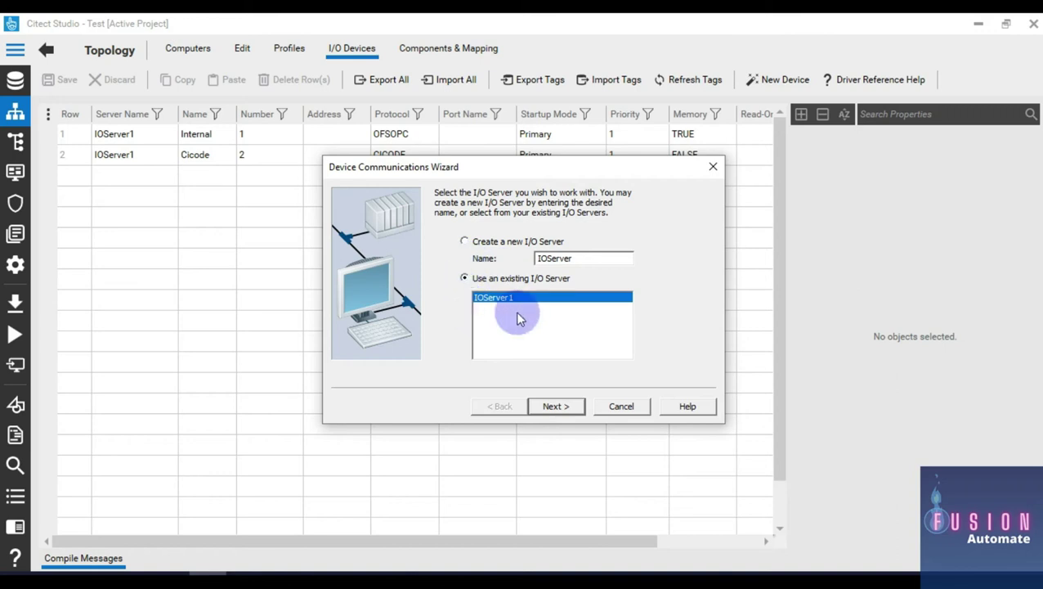
click(564, 407)
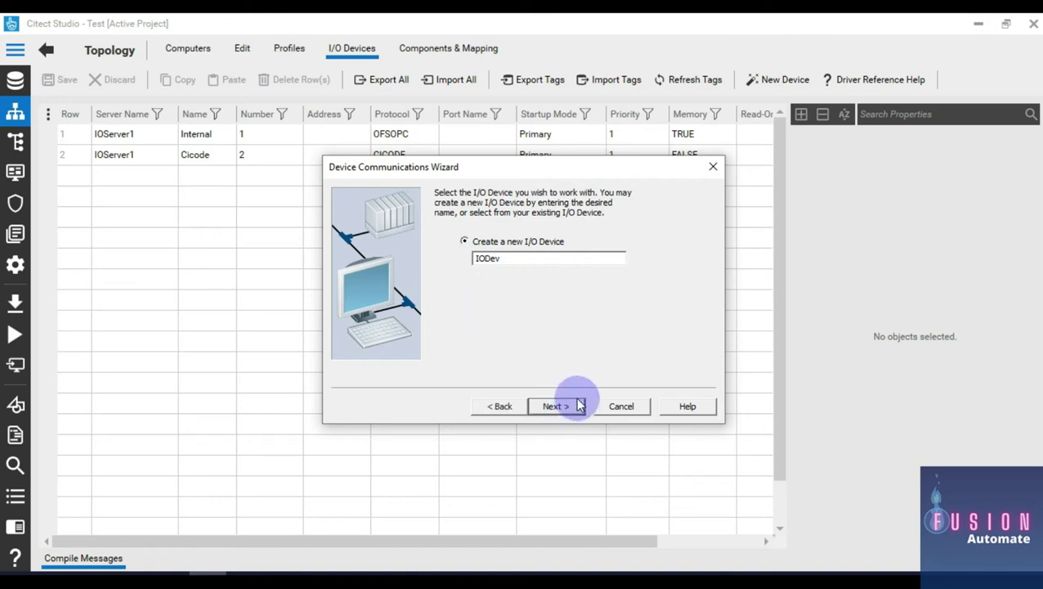
click(495, 258)
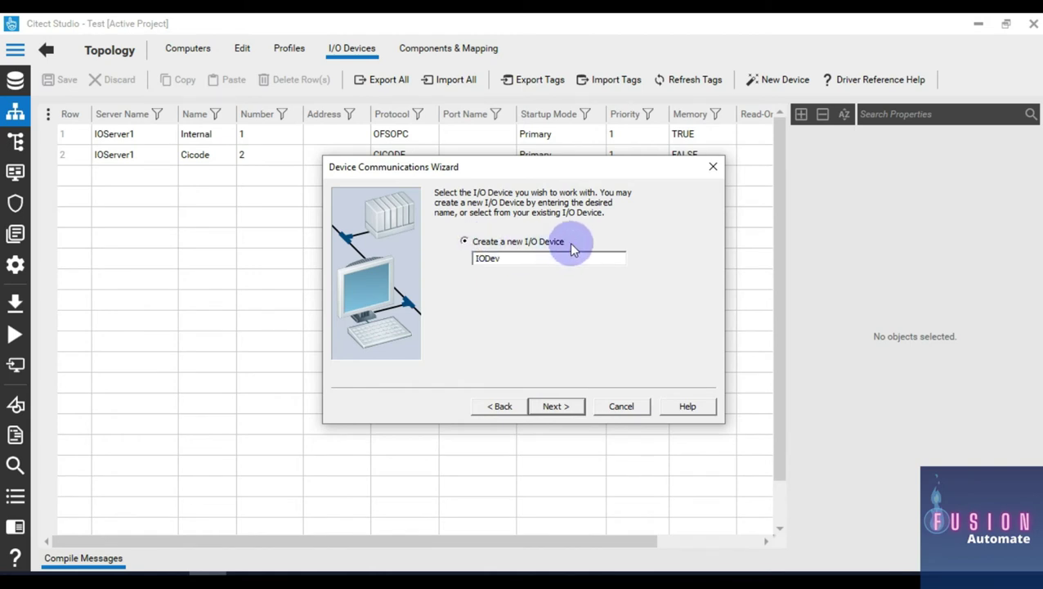
Step: Name the new device Modbus and keep External I/O Device as its type
drag(540, 167, 625, 229)
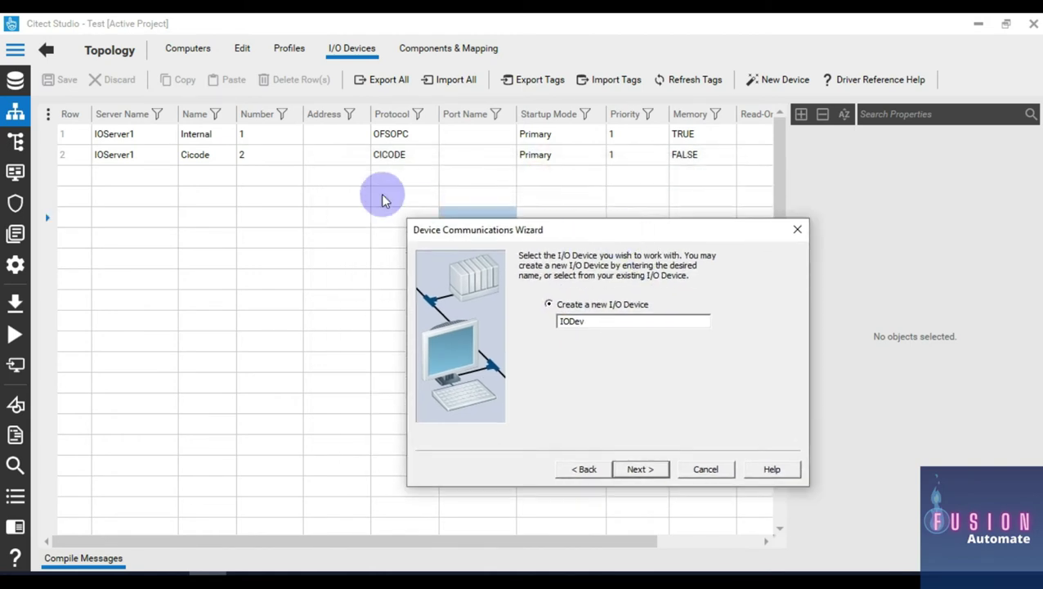
click(239, 155)
click(119, 139)
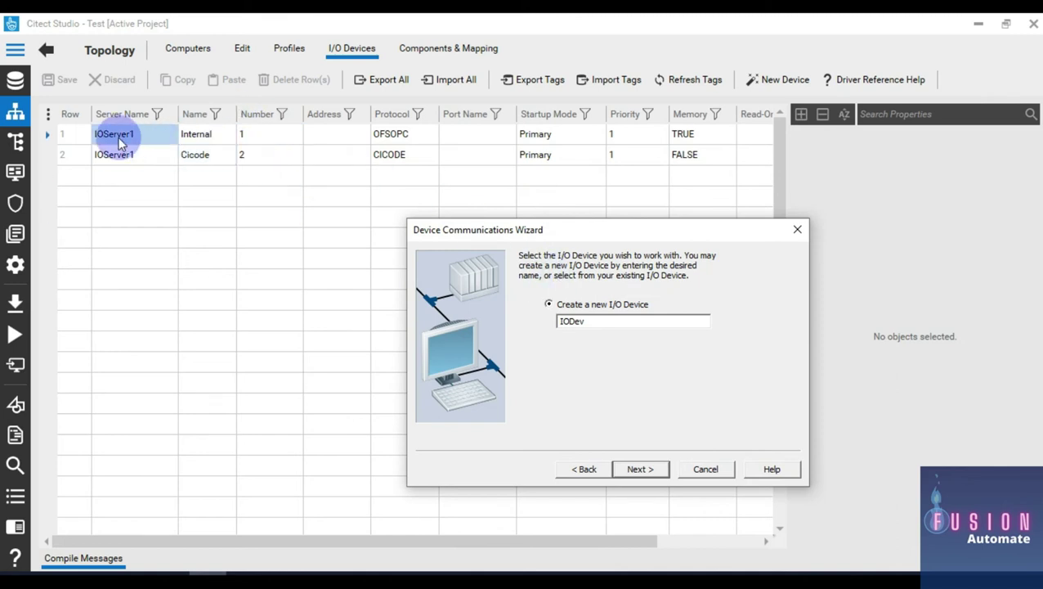
click(127, 157)
click(204, 158)
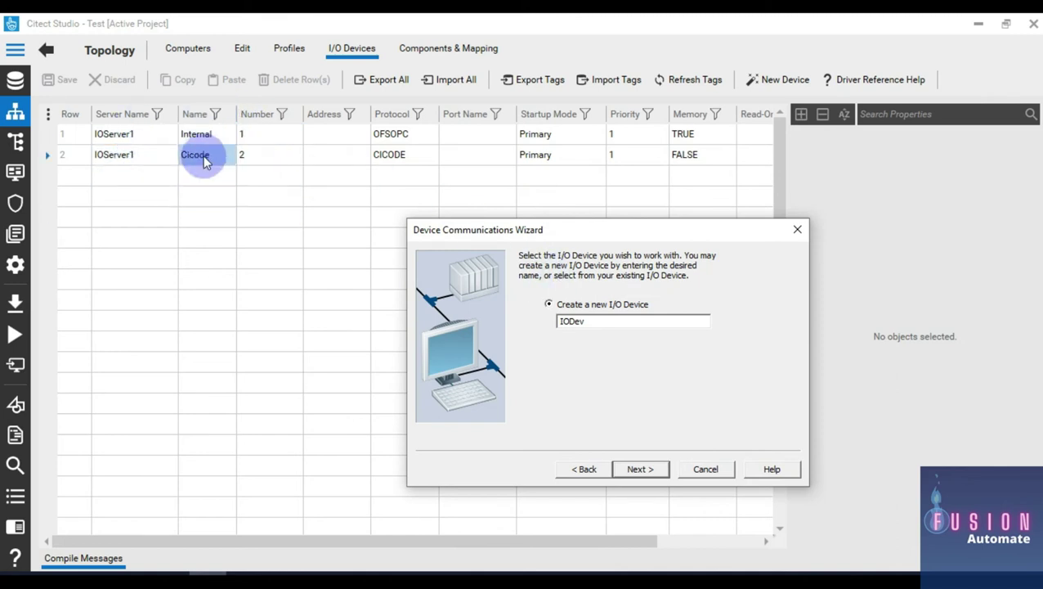
click(198, 134)
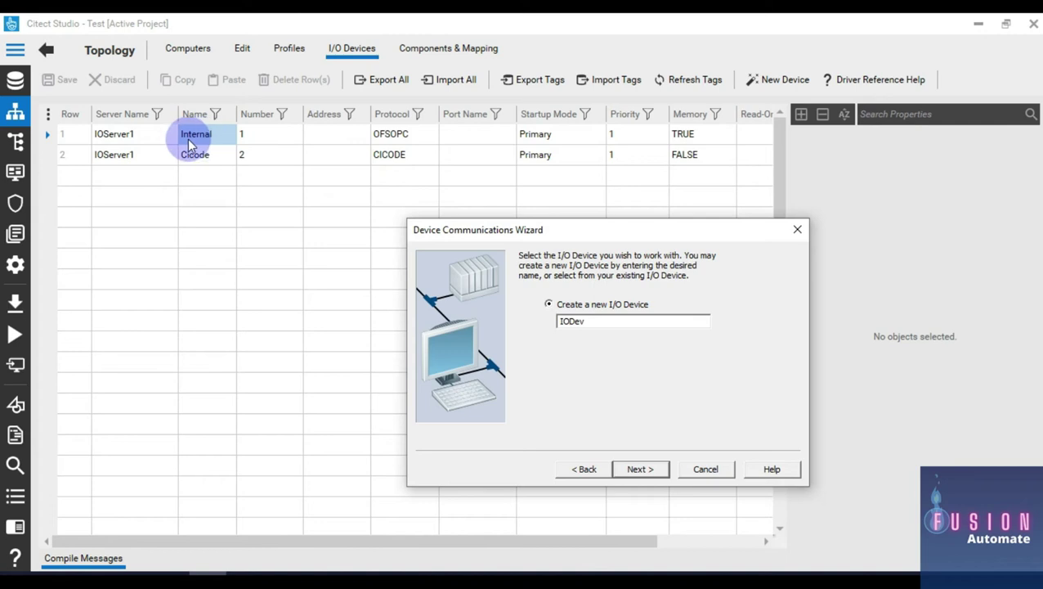
click(208, 155)
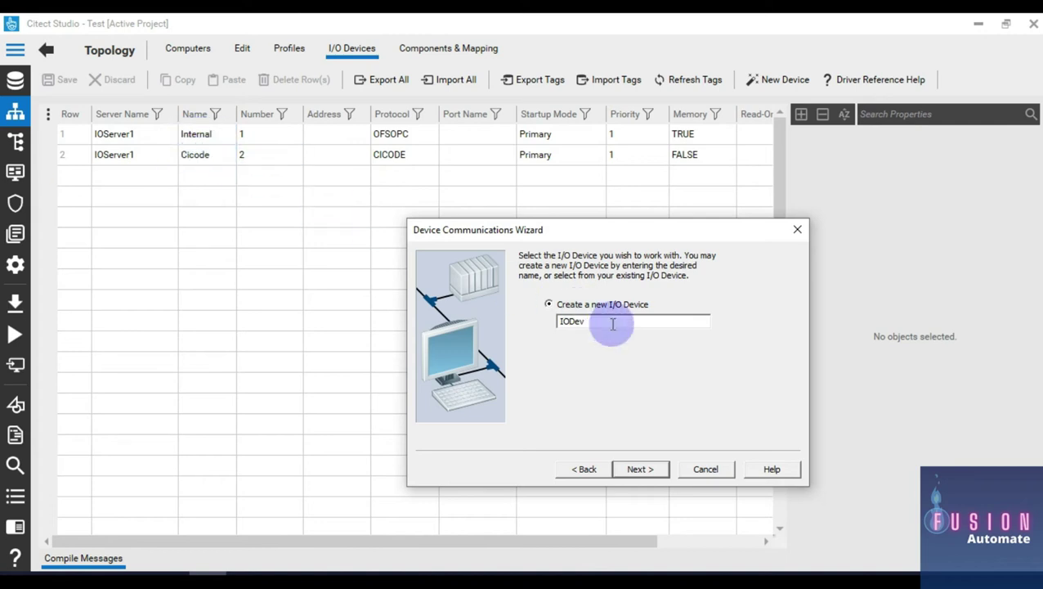
drag(610, 324, 533, 324)
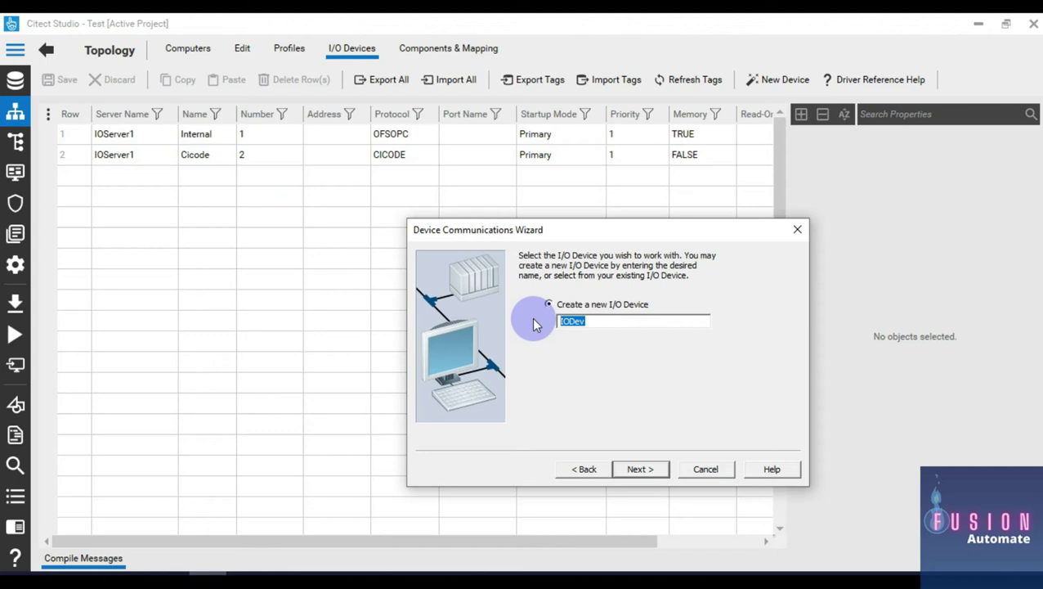
text(Modbus)
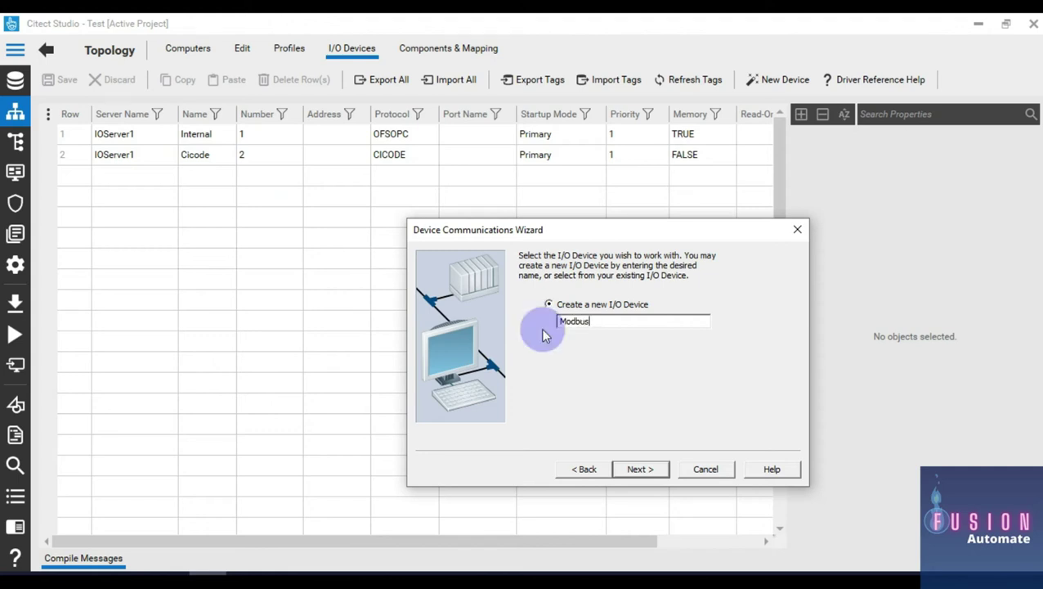
click(646, 471)
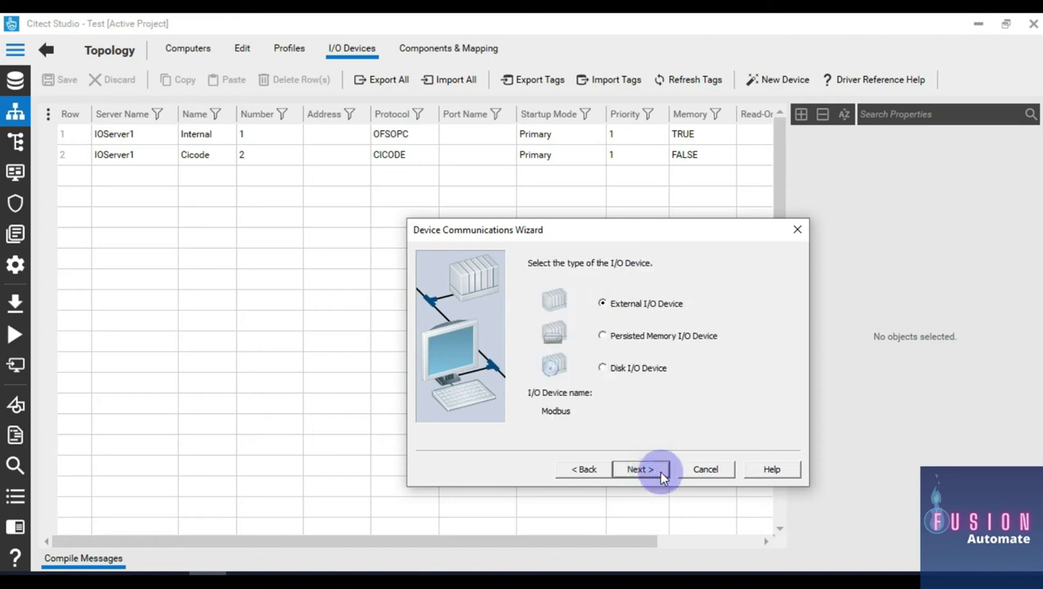
drag(641, 239, 528, 236)
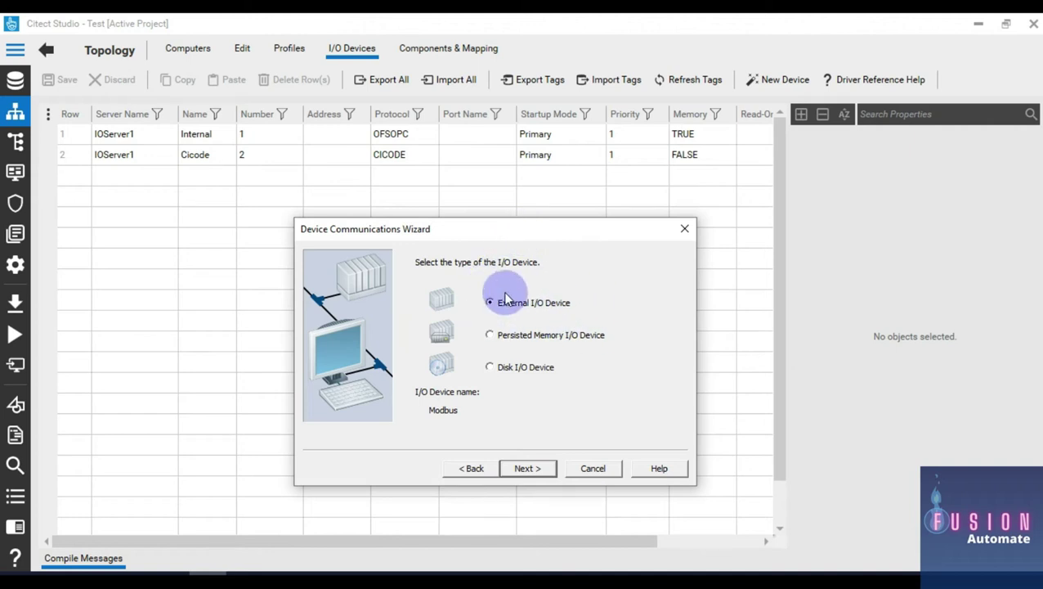
click(529, 468)
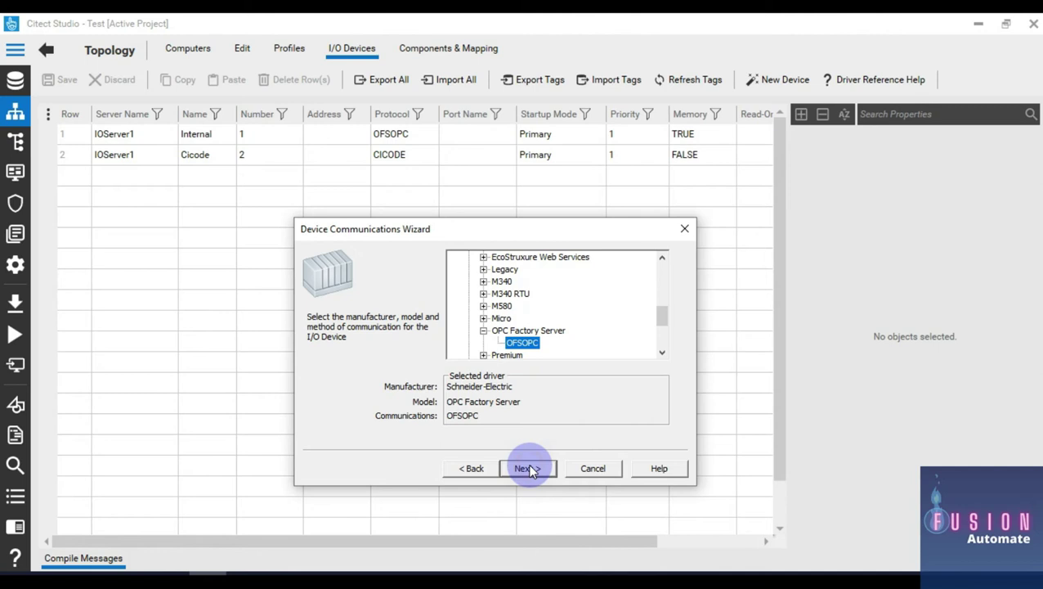
Step: Browse the Schneider-Electric M580 communication options, trying OFSOPC and Modbus/TCP (Ethernet)
click(484, 331)
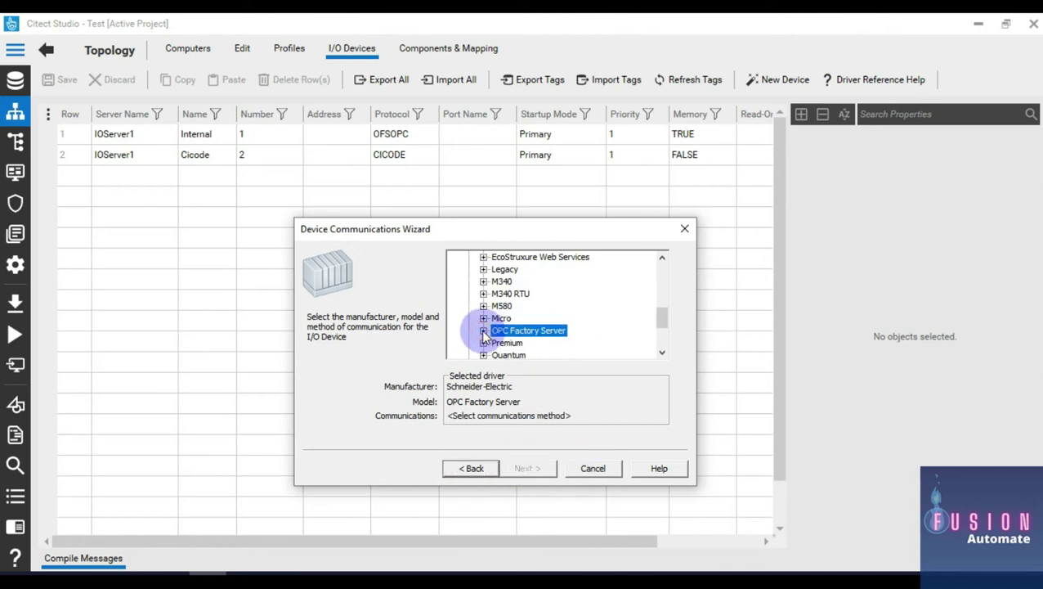
click(485, 307)
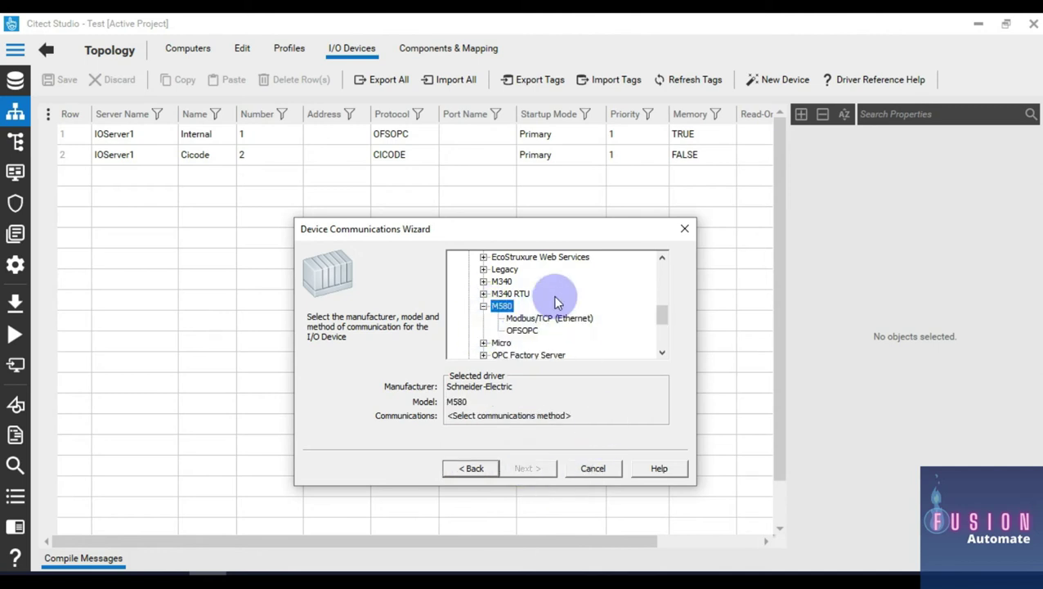
scroll(556, 302, down, 1)
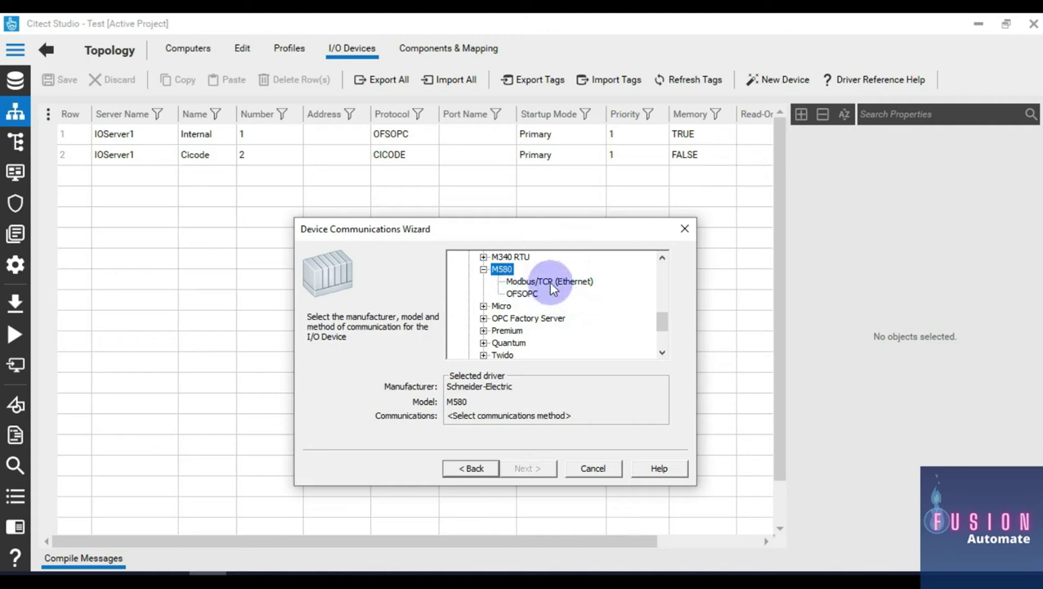
click(525, 283)
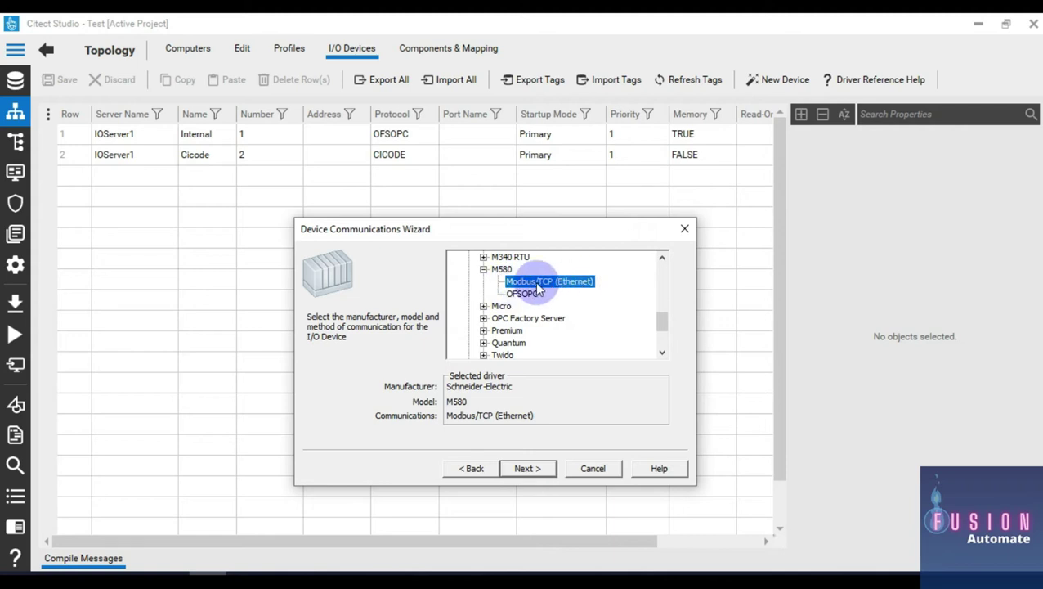
scroll(522, 296, up, 3)
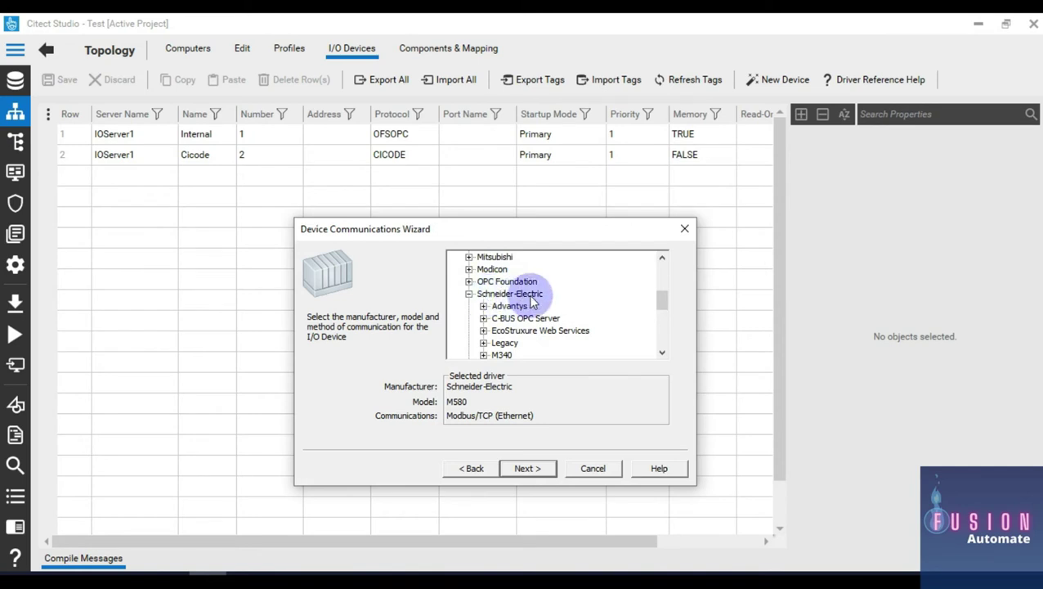
click(468, 294)
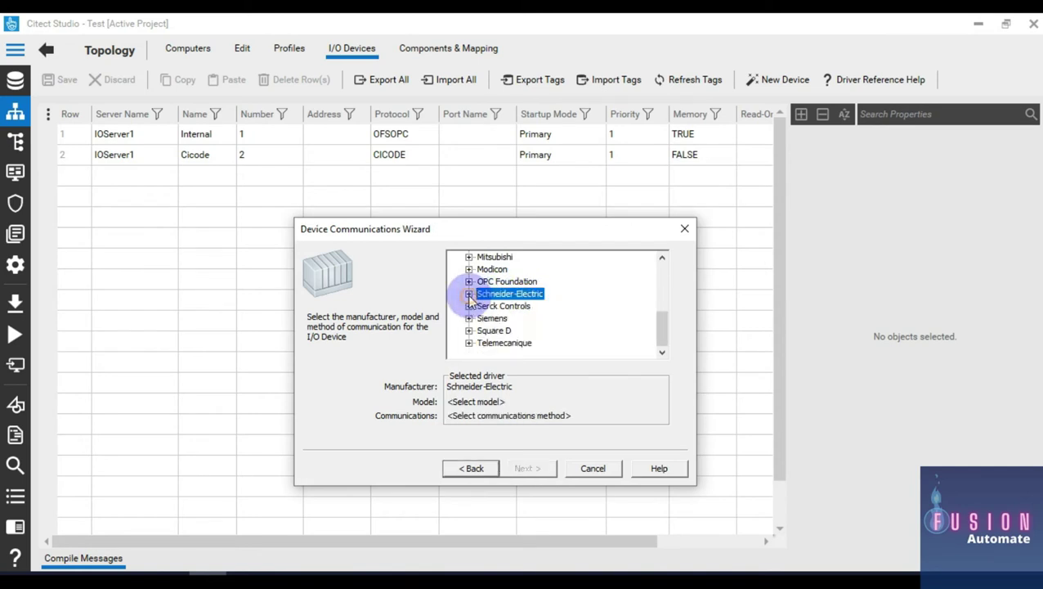
click(469, 293)
scroll(483, 296, down, 2)
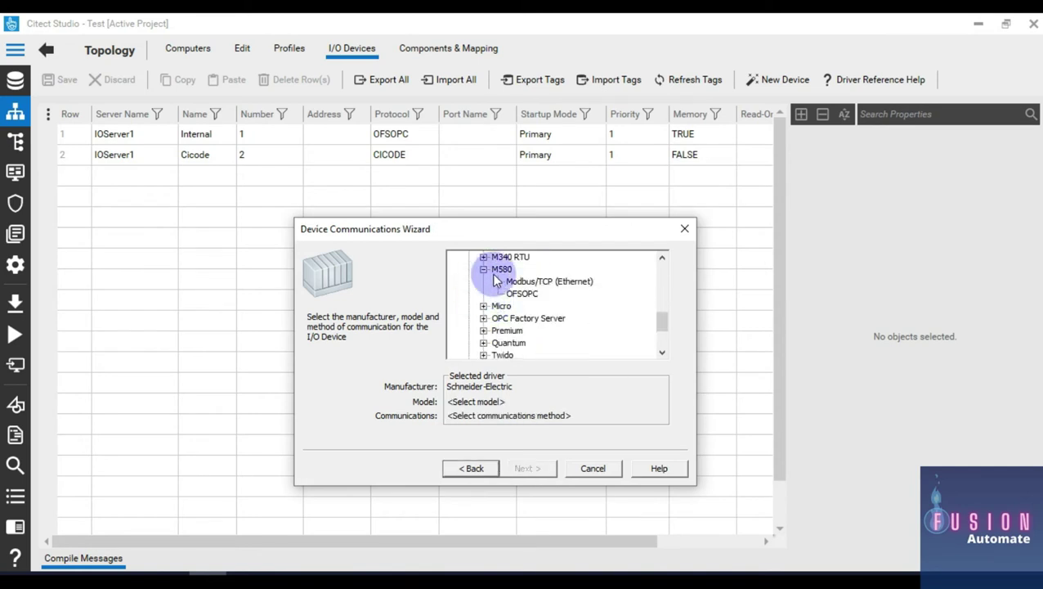
click(484, 270)
click(484, 270)
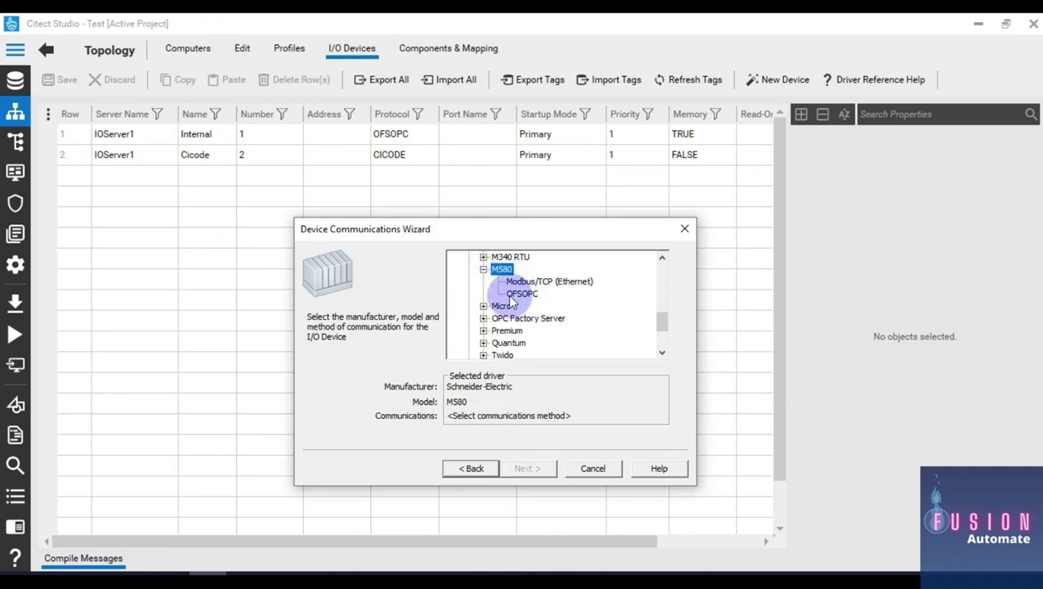
click(523, 295)
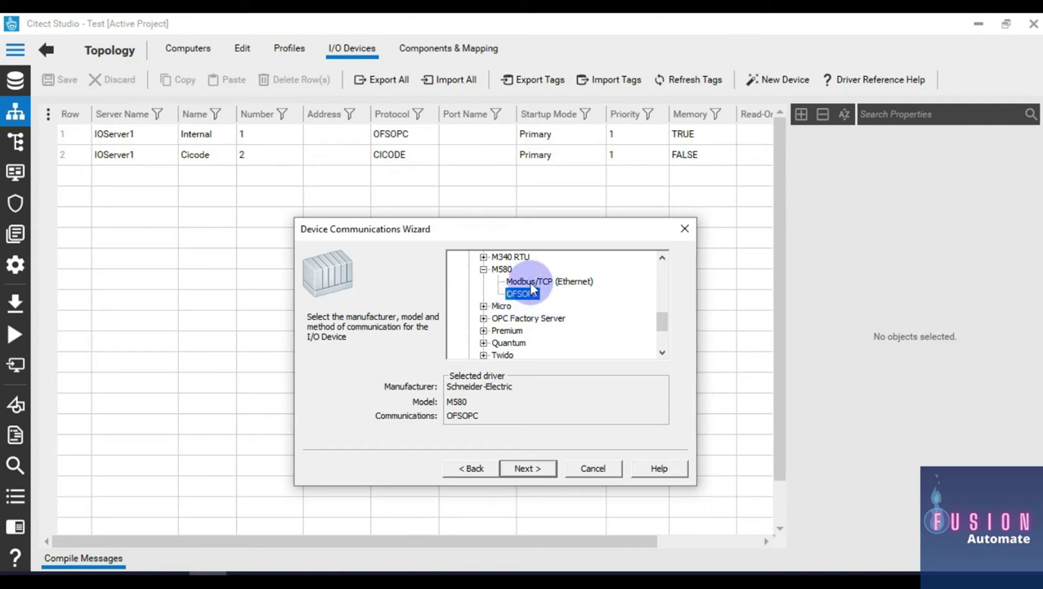
click(533, 282)
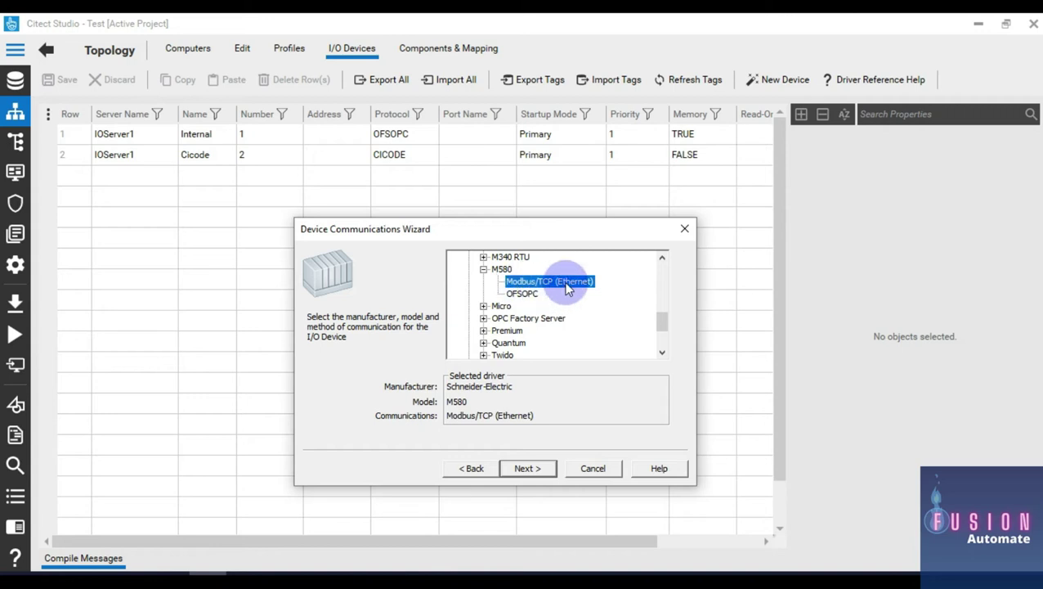
scroll(556, 303, up, 5)
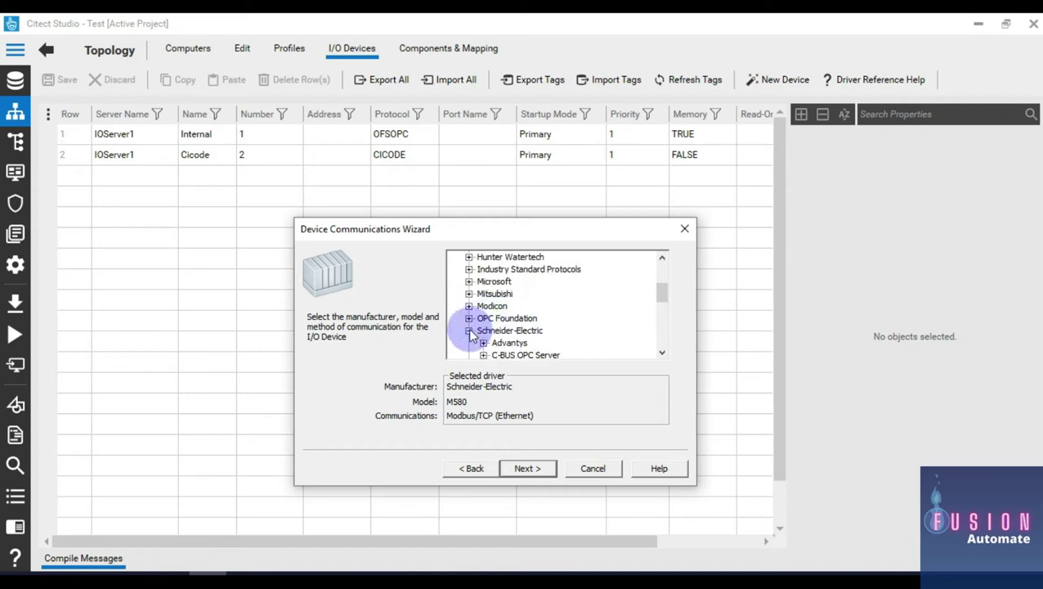
Step: Select Schneider-Electric M580 with Modbus/TCP (Ethernet) and move on to TCP/IP settings
click(468, 330)
scroll(497, 296, up, 1)
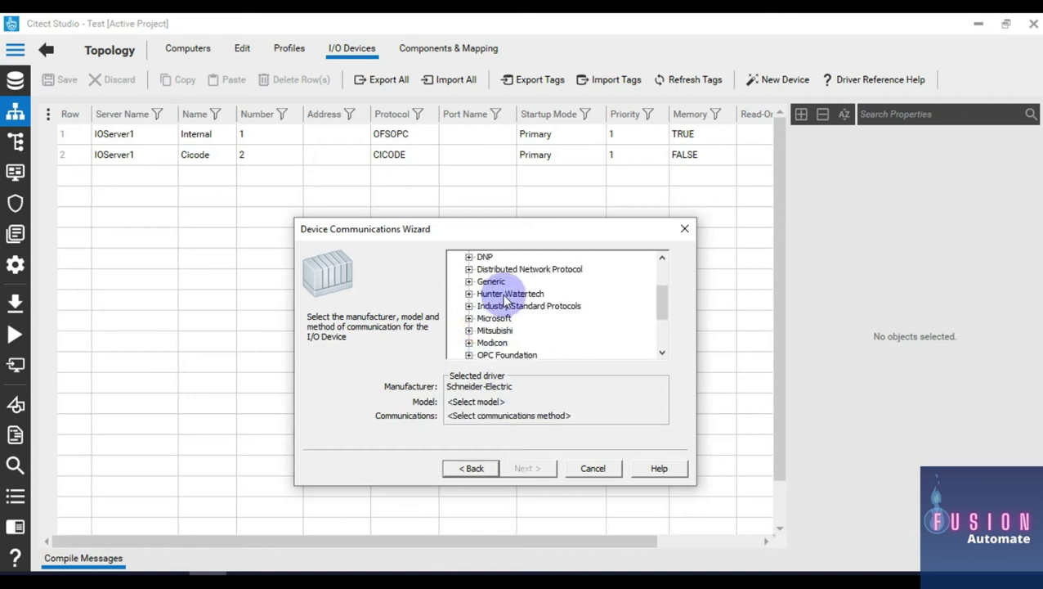
scroll(502, 300, up, 2)
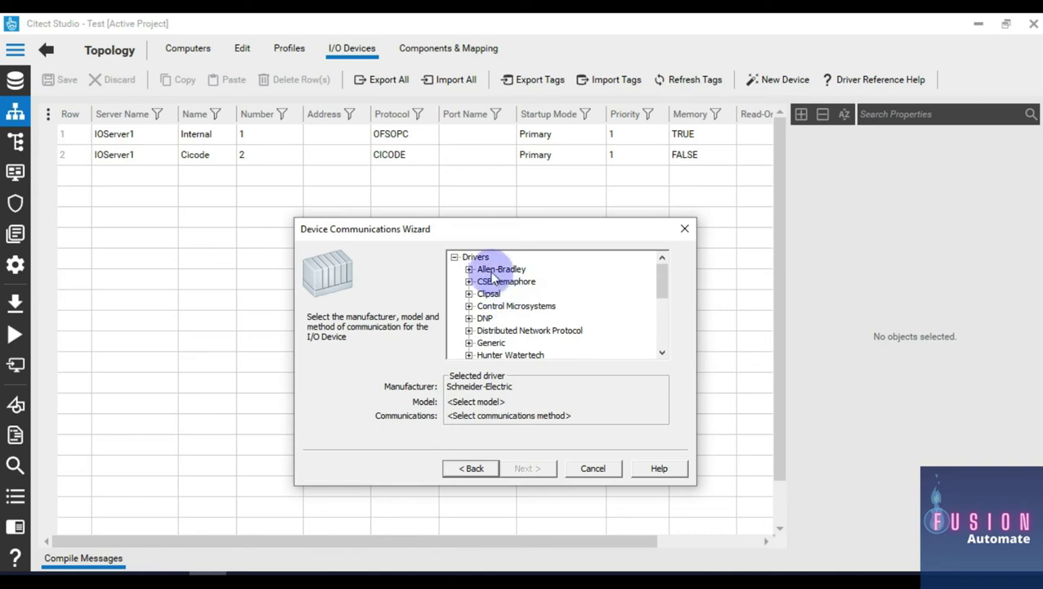
scroll(530, 304, down, 4)
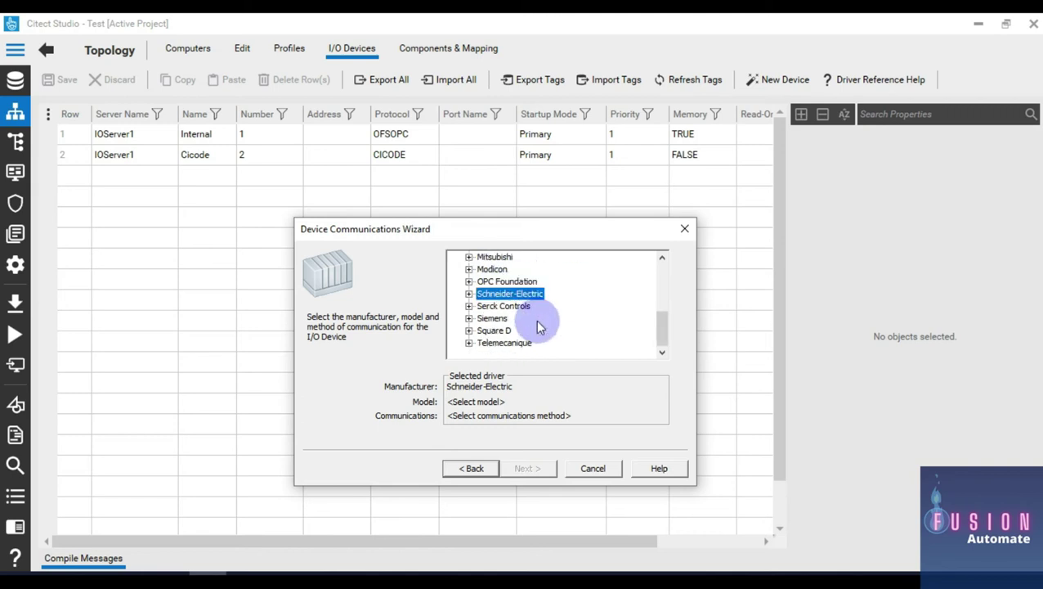
double_click(489, 319)
double_click(488, 332)
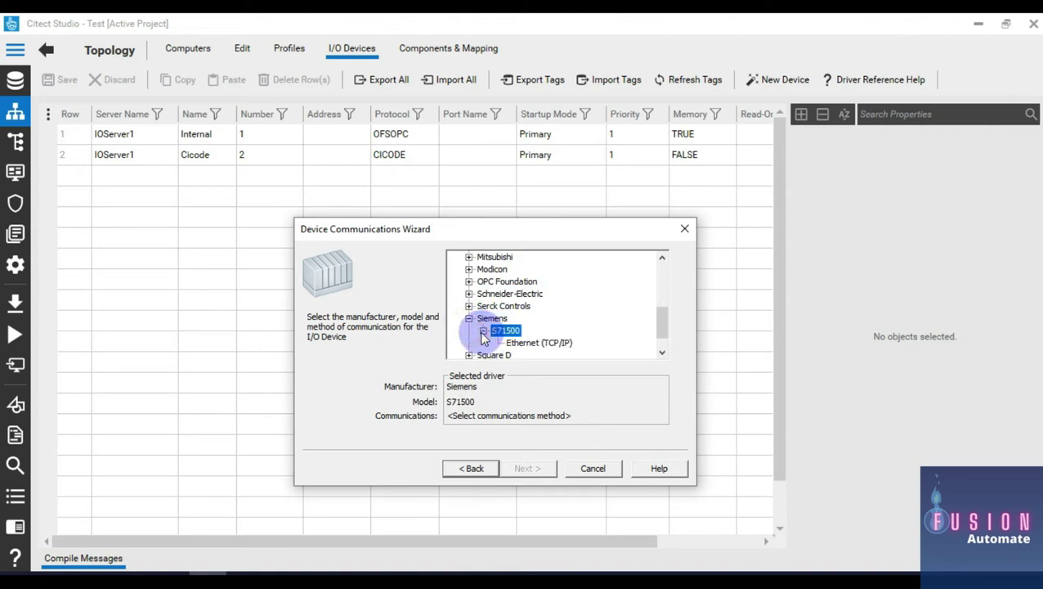
scroll(531, 332, up, 1)
click(513, 305)
scroll(513, 305, down, 1)
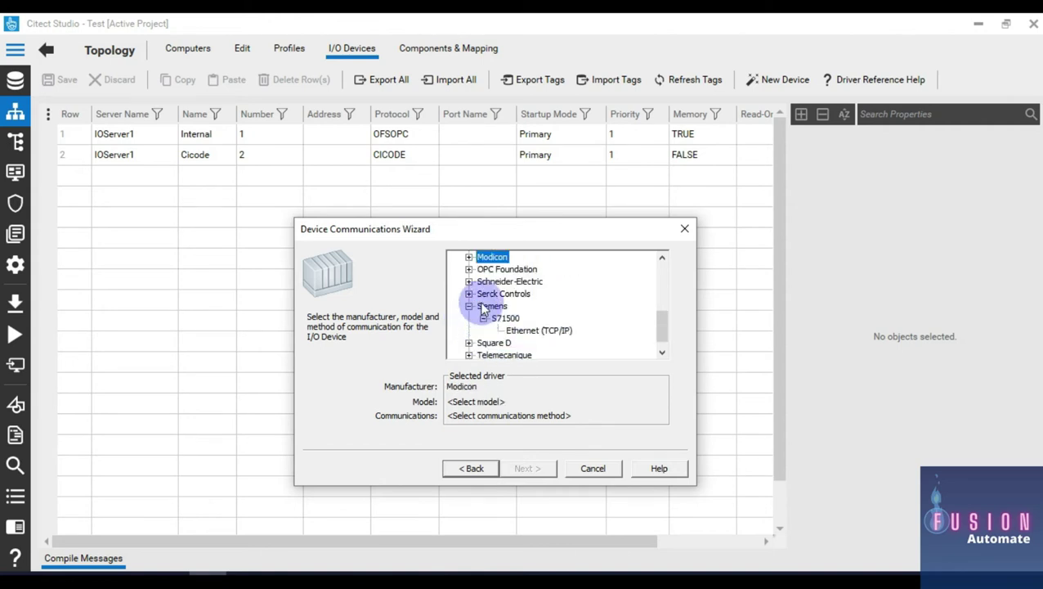
double_click(472, 282)
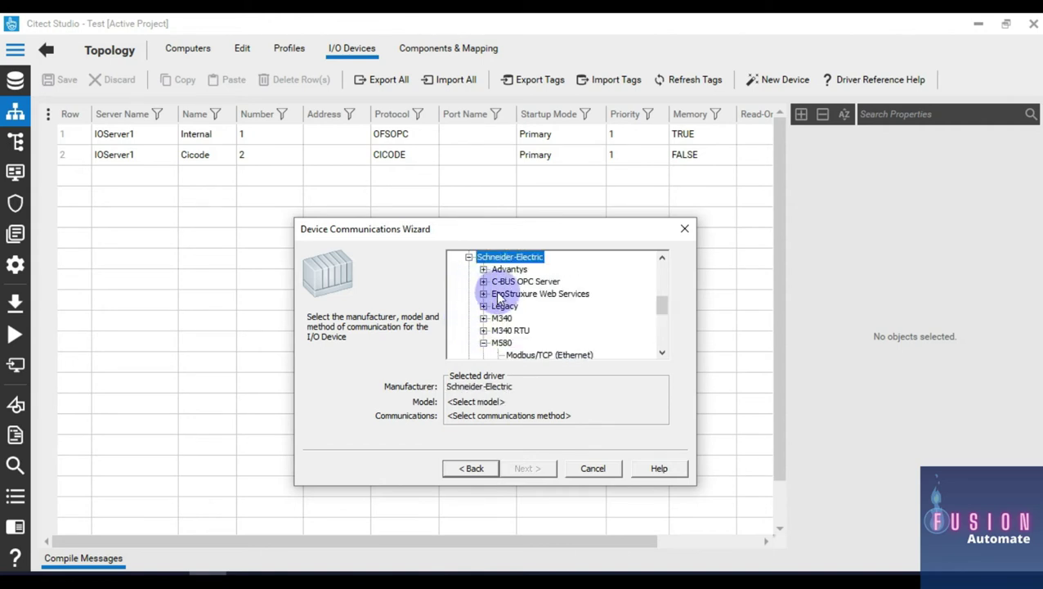
scroll(490, 302, down, 1)
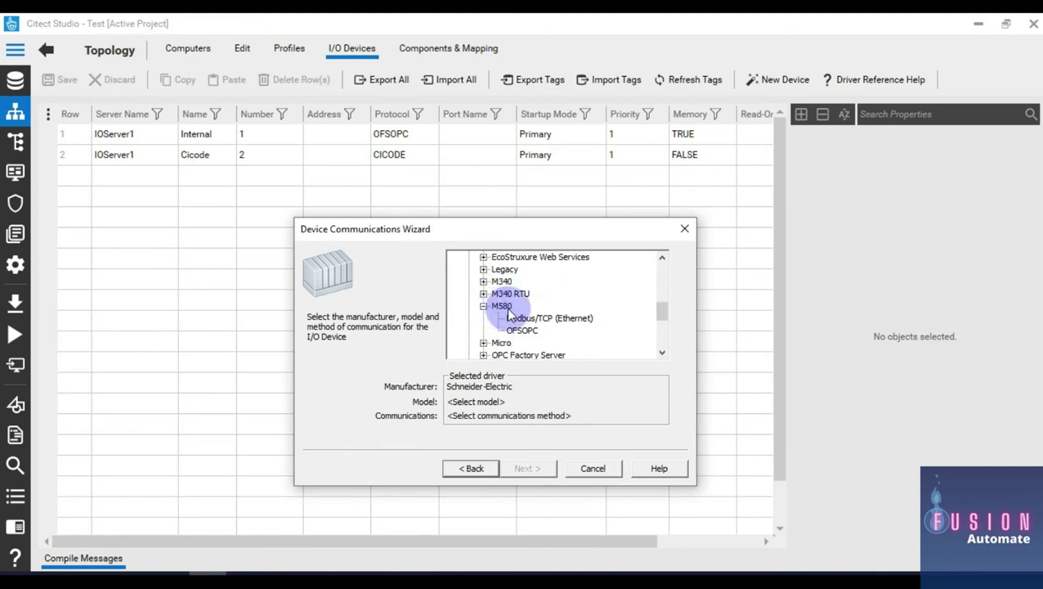
double_click(500, 305)
click(484, 306)
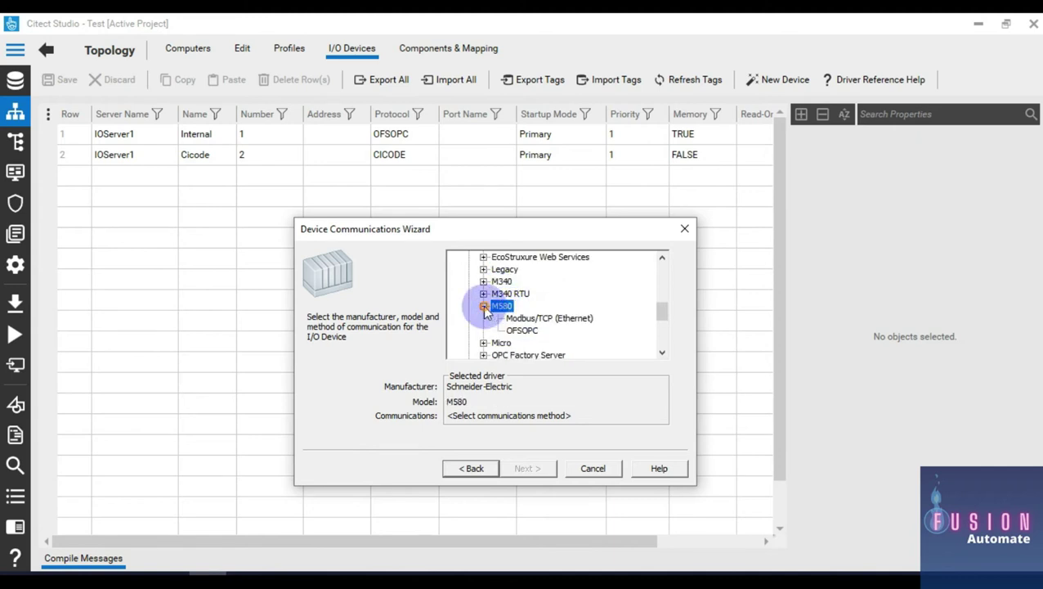
click(542, 318)
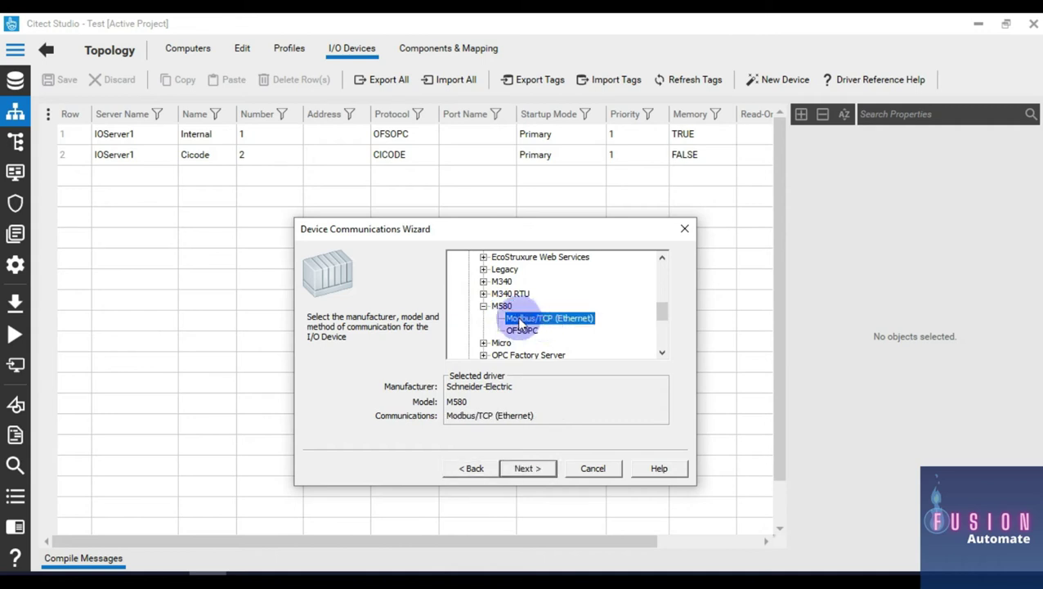
click(540, 468)
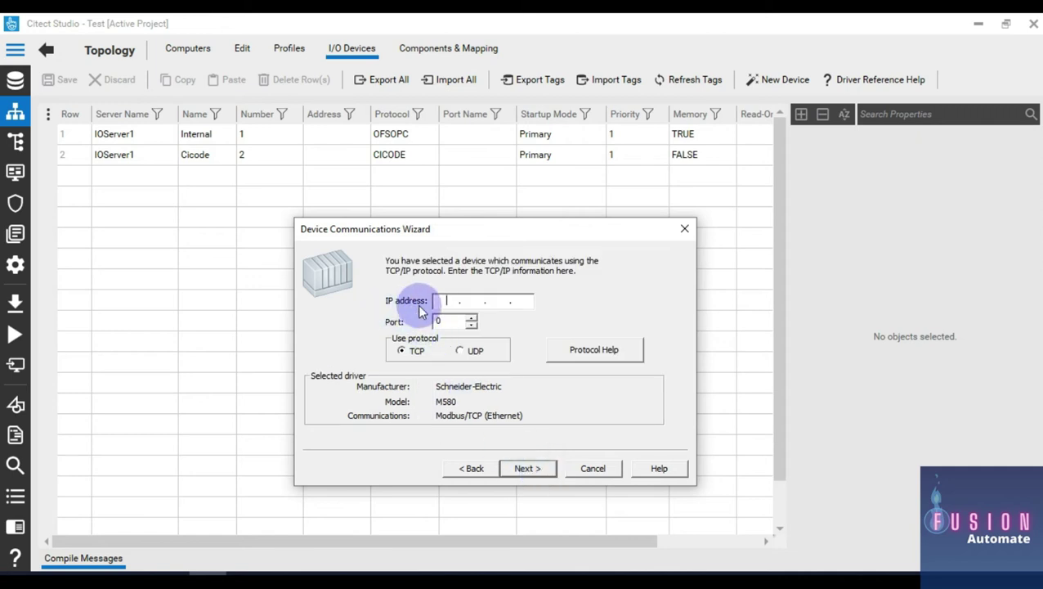
Step: Set the Modbus device's IP address to 127.0.0.1 and port to 502
click(84, 559)
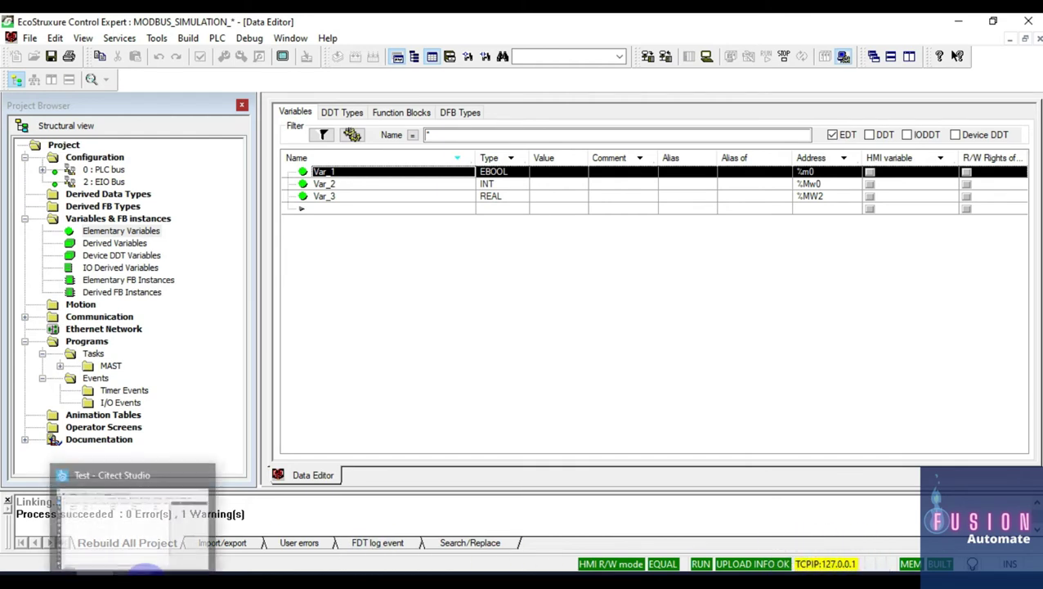
mouse_move(219, 574)
click(182, 517)
click(448, 301)
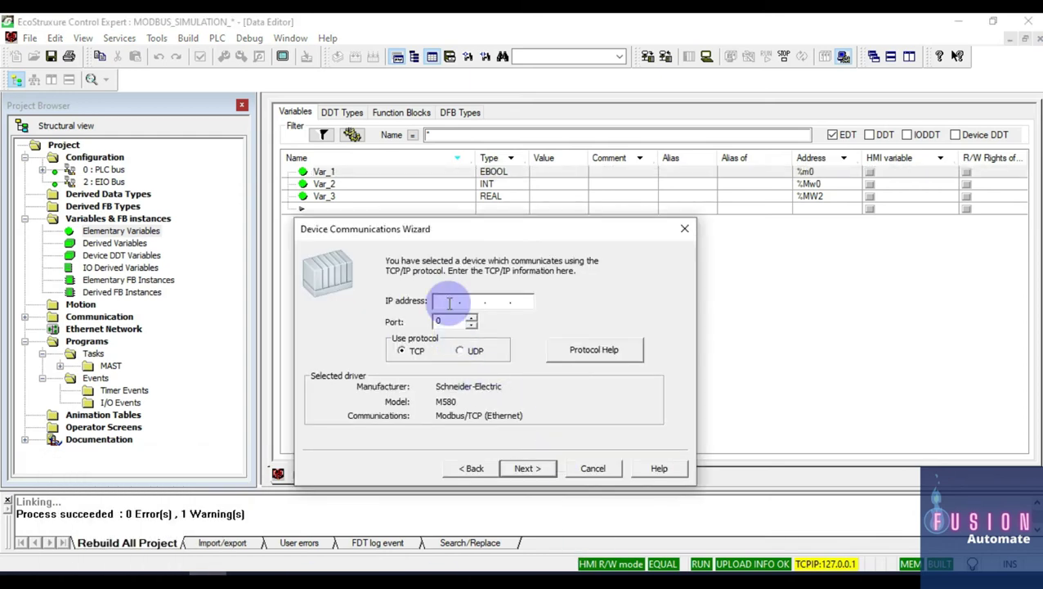
text(127 . 0 . 0 . 1)
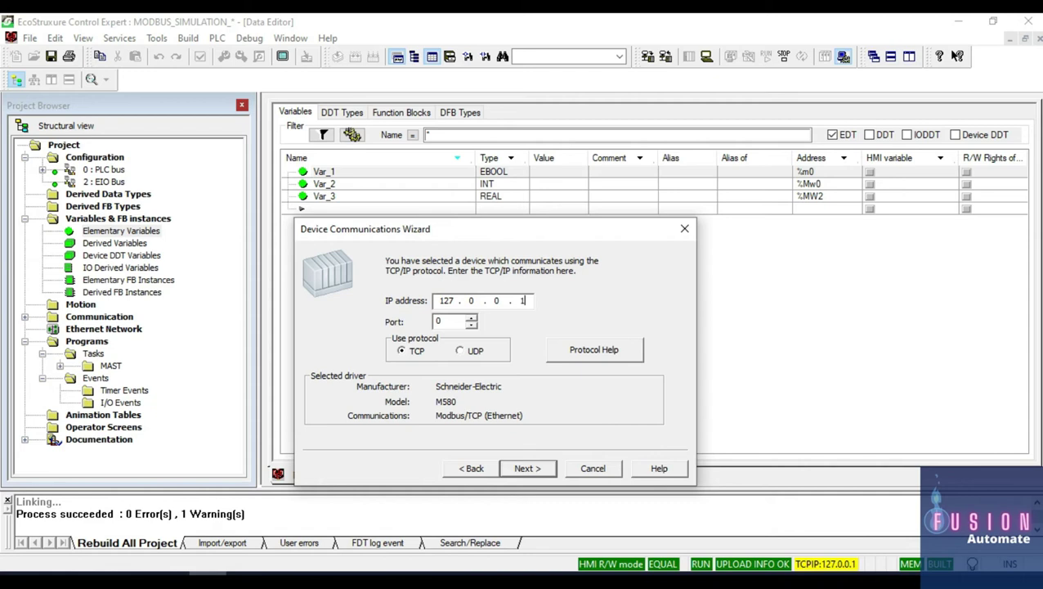
double_click(439, 321)
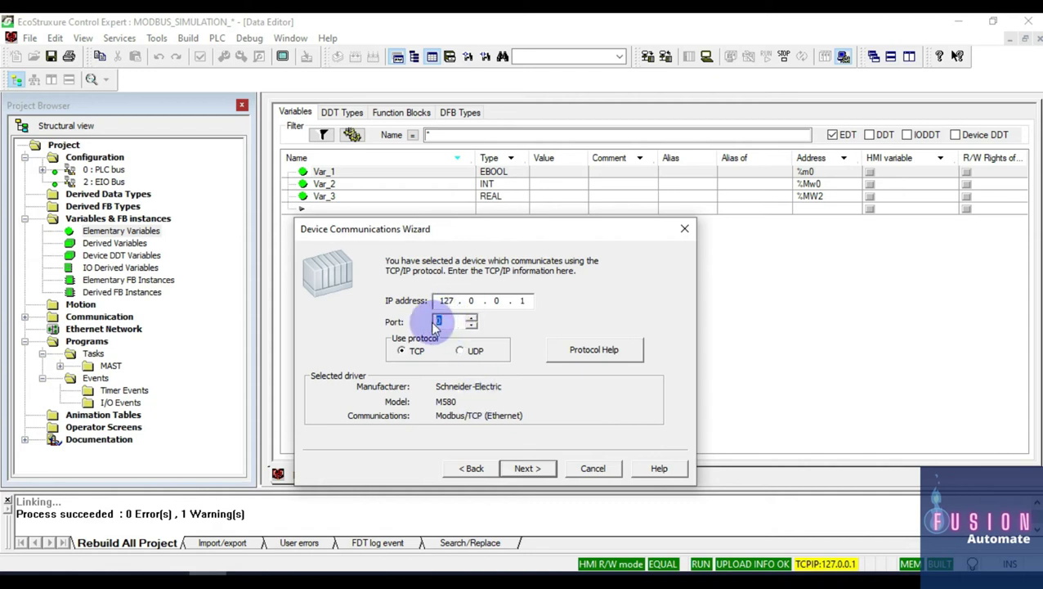
text(502)
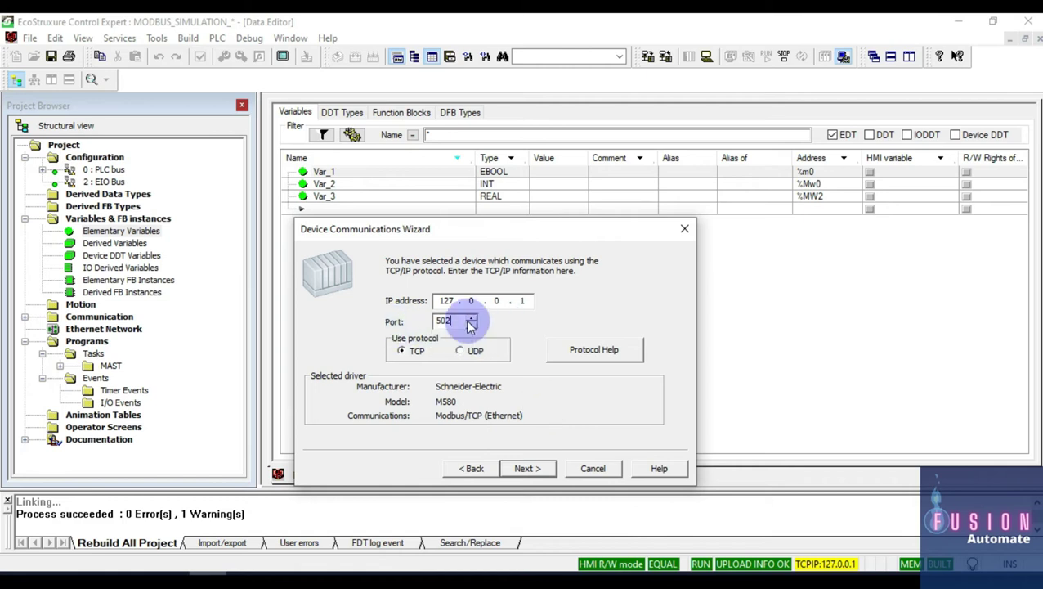
Step: Keep TCP, leave the external tag database unlinked, and finish the wizard
click(543, 471)
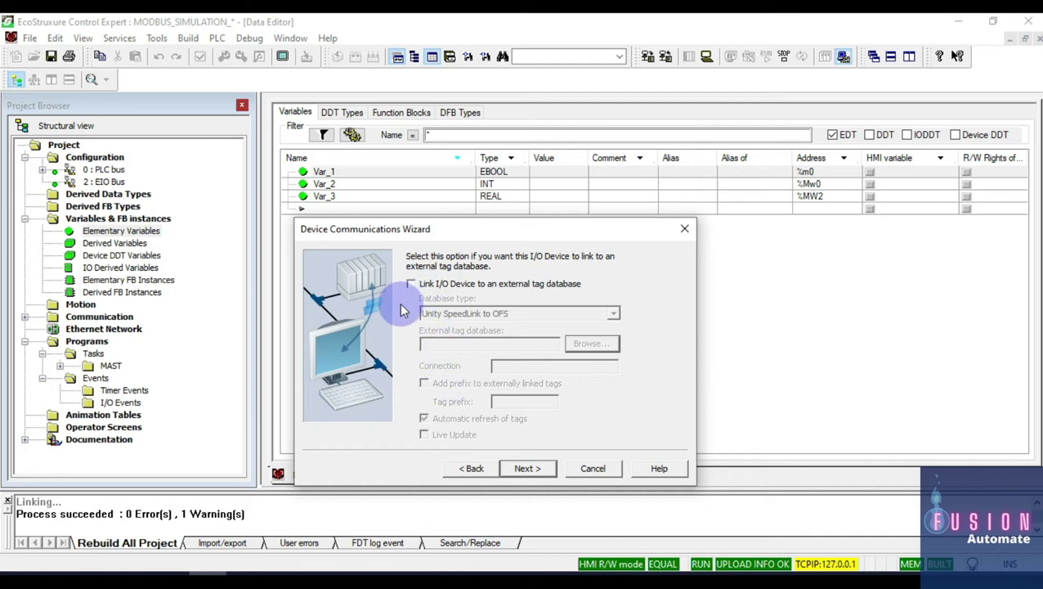
click(531, 469)
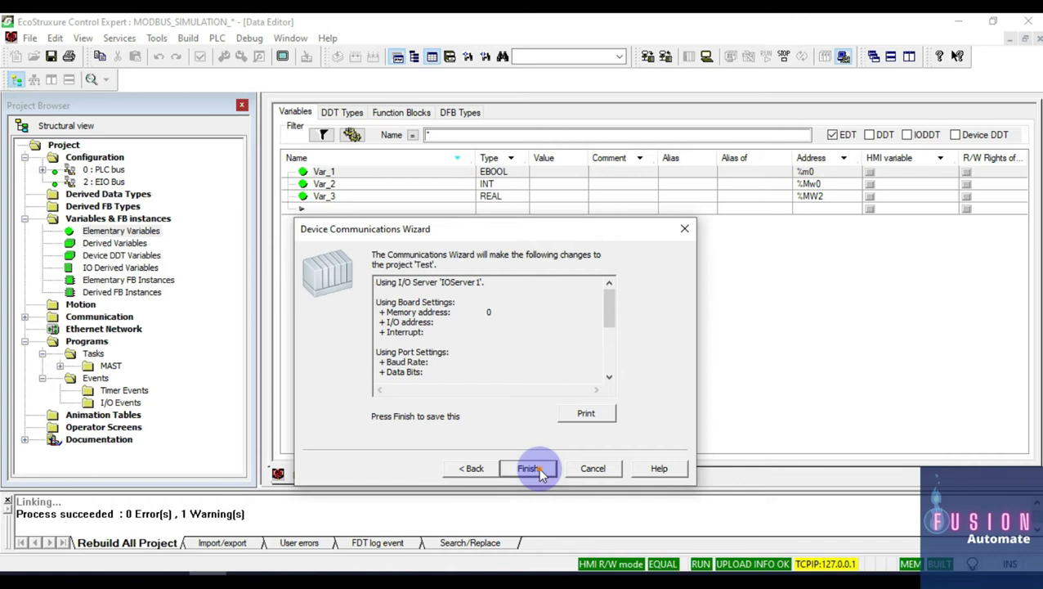
click(538, 469)
Step: Confirm row 3 lists the Modbus device (MODNET30, PORT1_BOARD1), then open the System Model equipment list
click(956, 21)
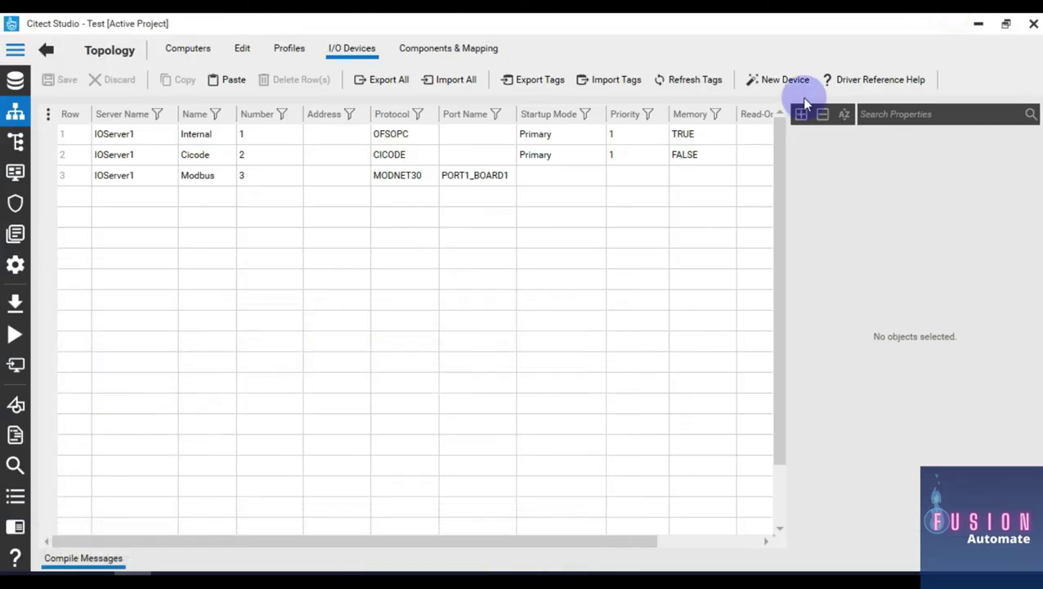
click(125, 193)
click(124, 183)
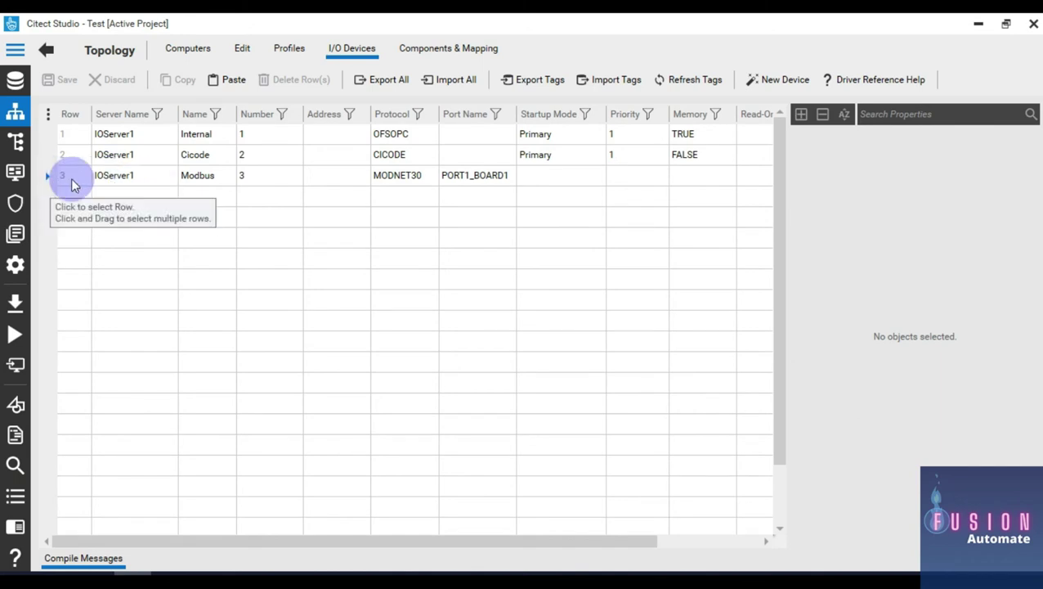
click(153, 175)
click(155, 180)
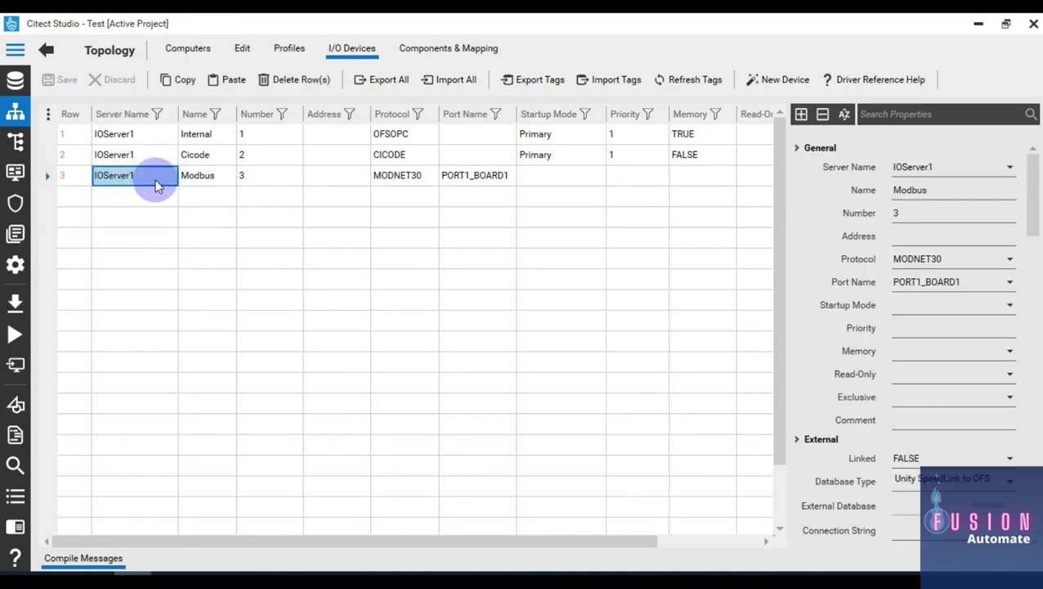
click(217, 178)
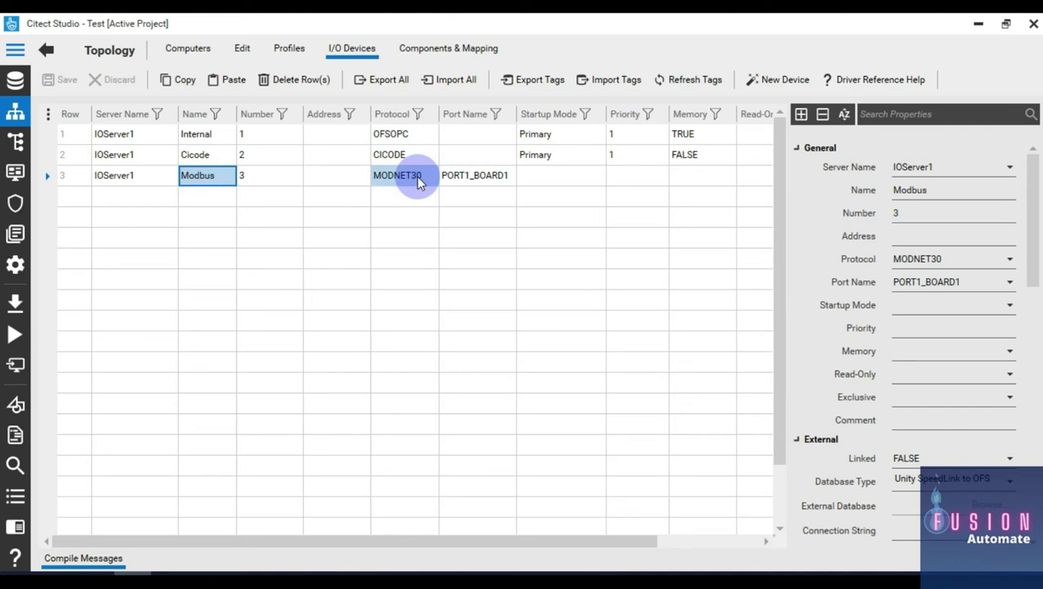
click(16, 141)
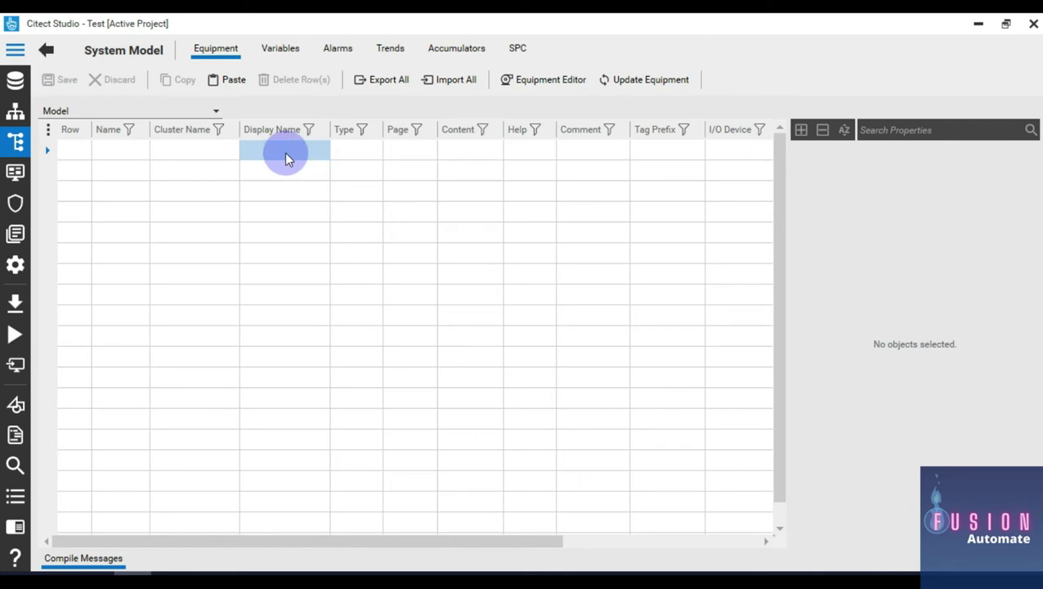
Step: Open the System Model Variables list and begin a new tag in the Tag Name cell
click(15, 50)
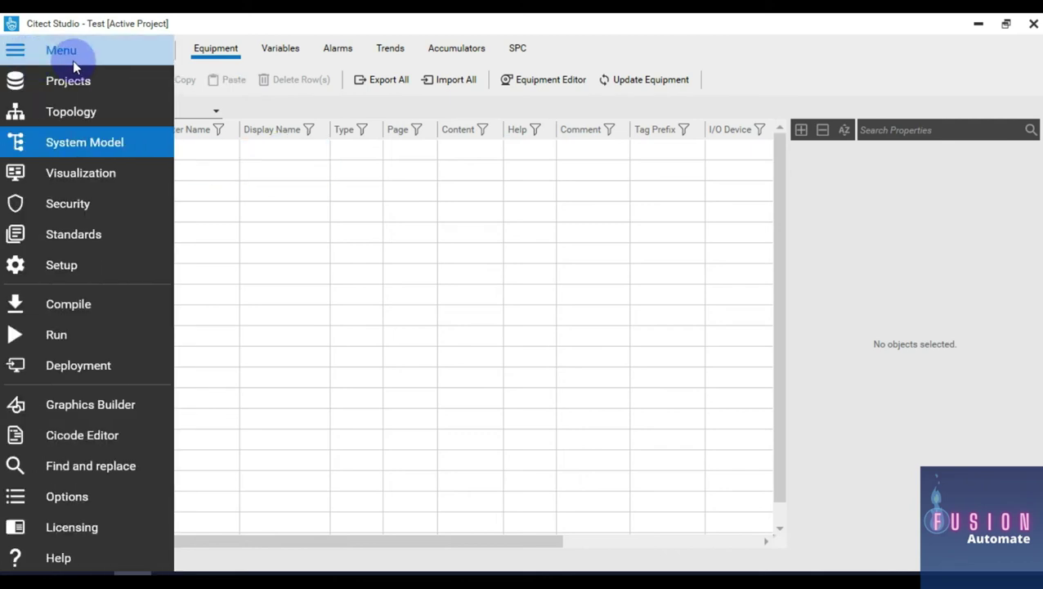
click(57, 143)
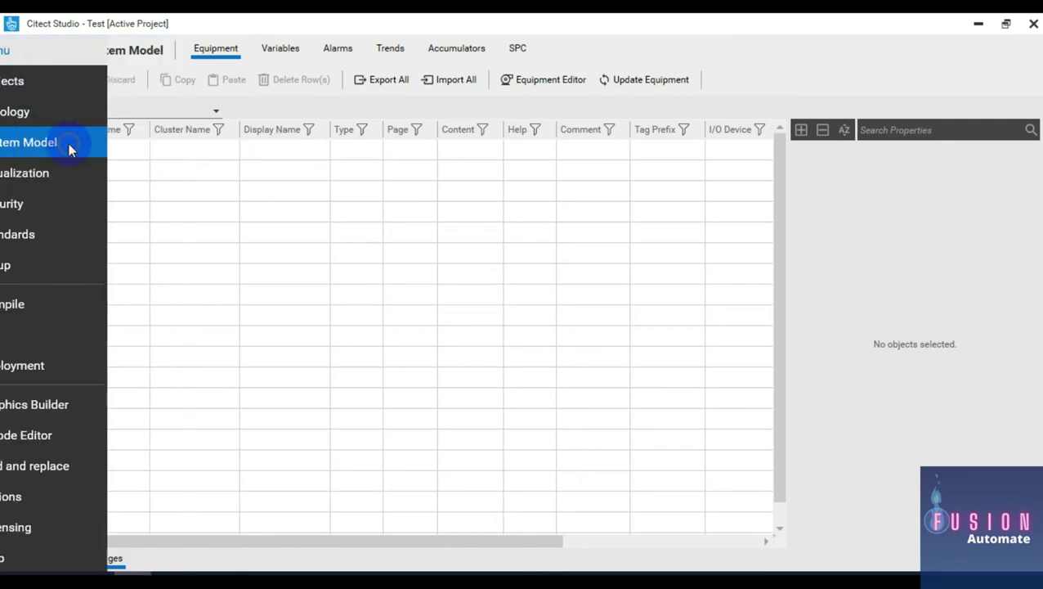
click(278, 49)
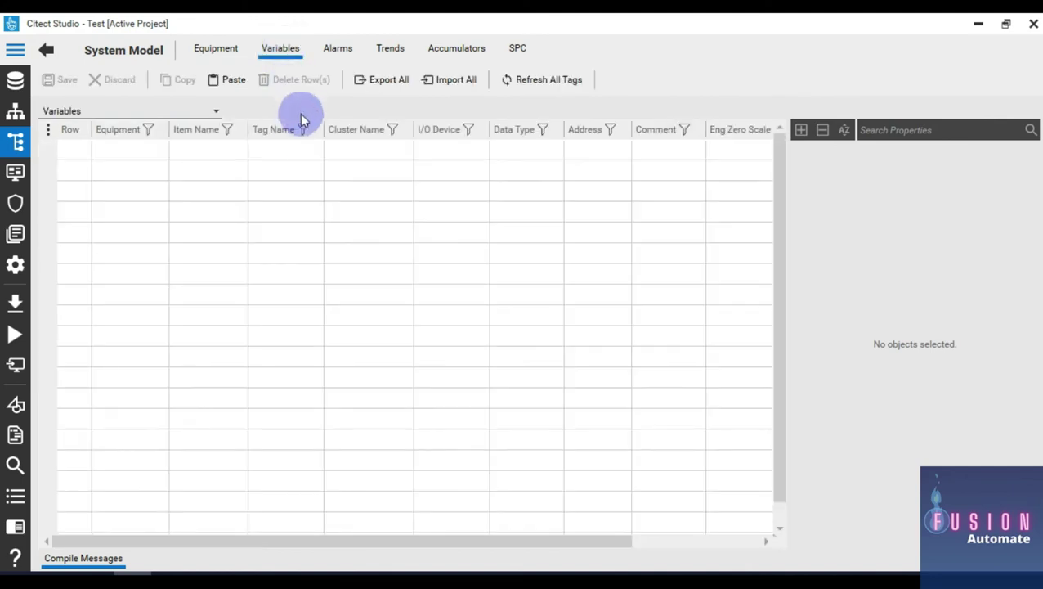
click(301, 147)
click(311, 151)
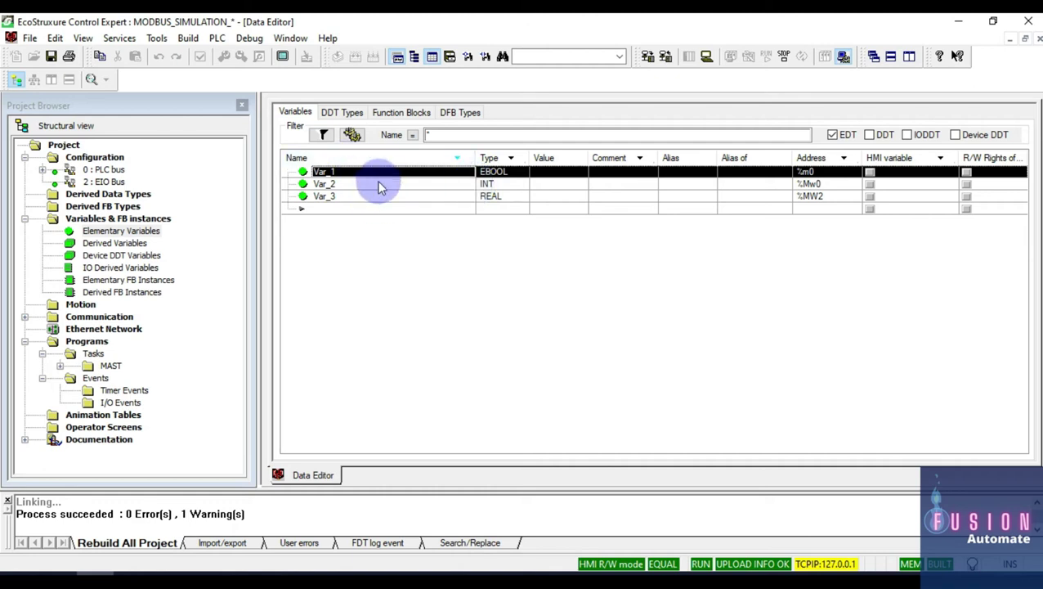
Step: Enter tag names Var_2 and Var_3 in the Variables grid below var_1
key(alt+Tab)
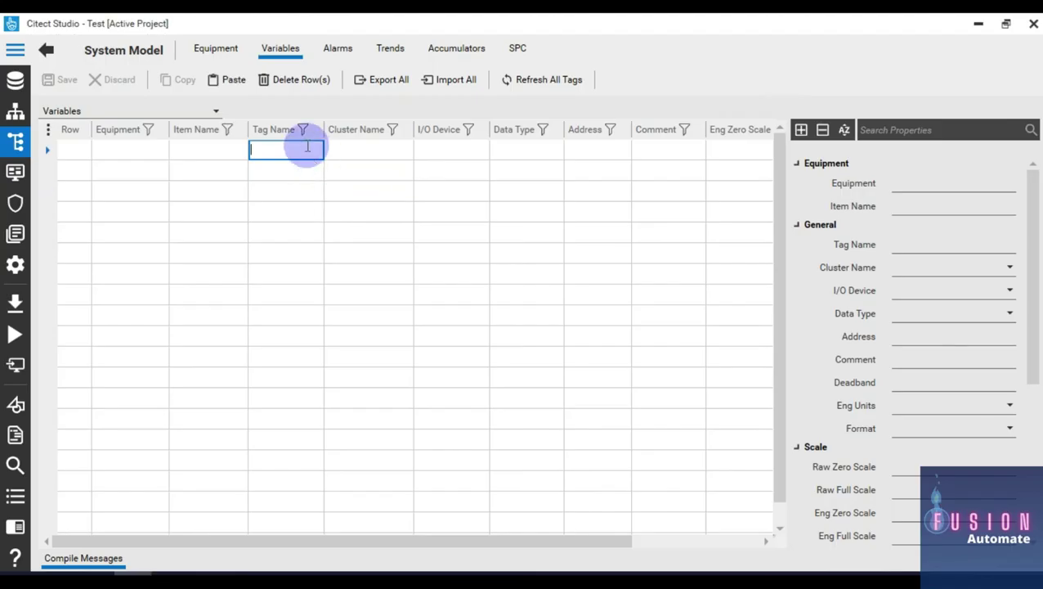
text(V)
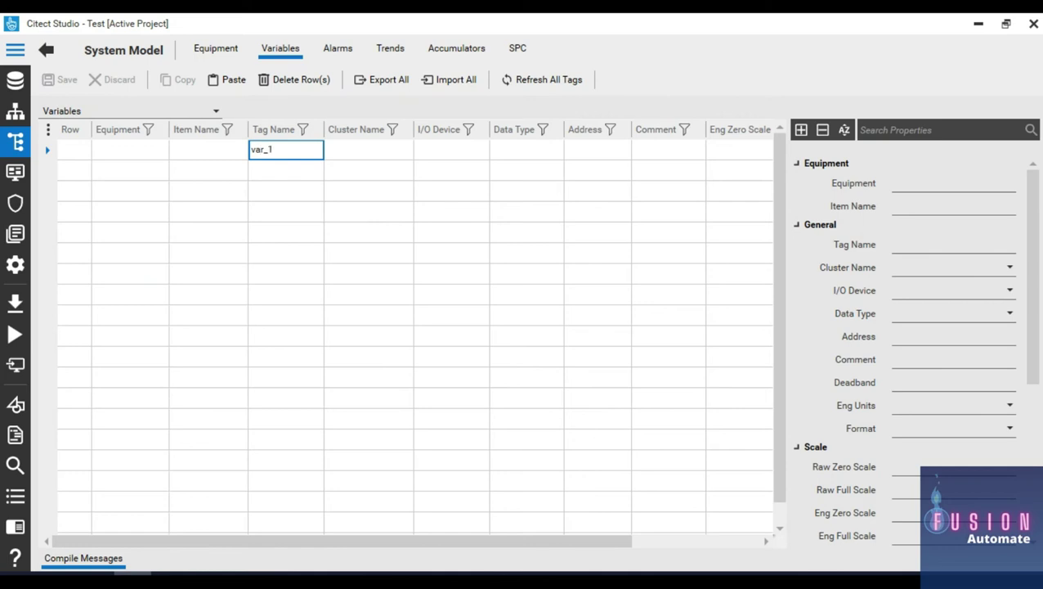
key(Return)
text(Va)
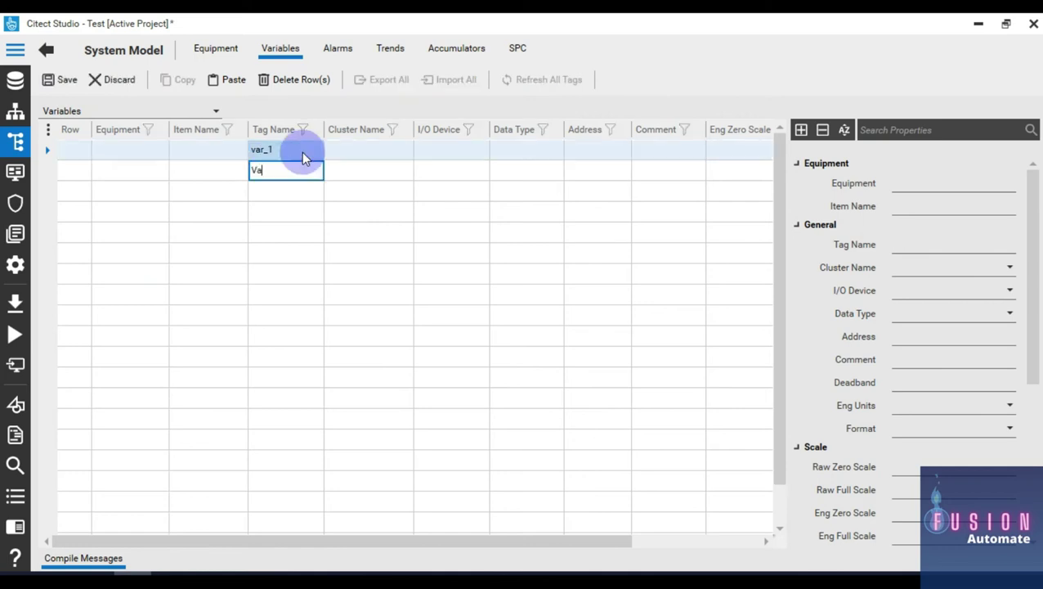
text(r_2)
key(Return)
key(Return)
key(Return)
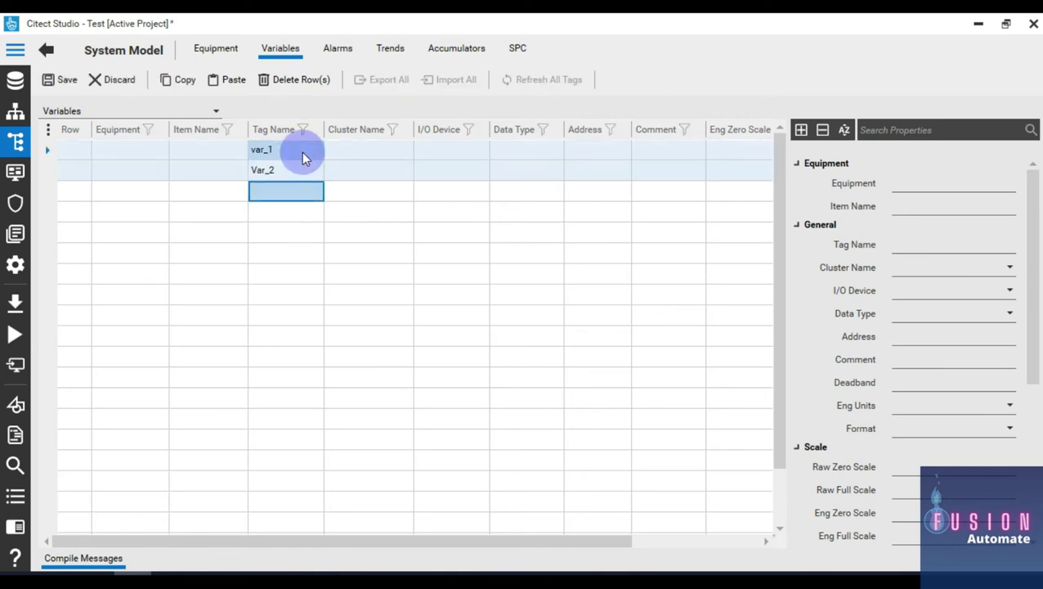
text(Var_3)
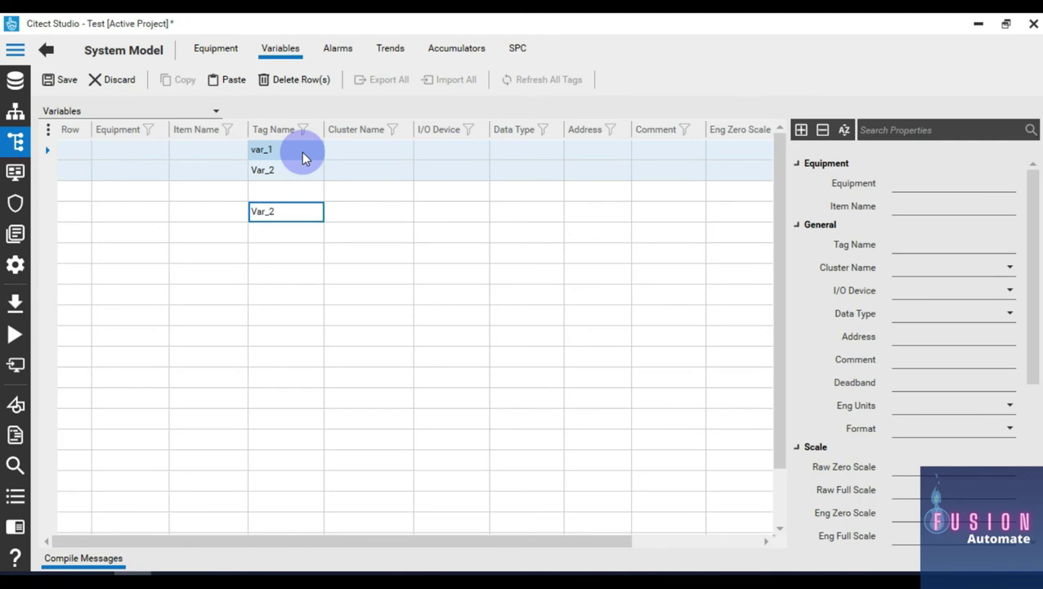
key(ctrl+a)
key(ctrl+x)
key(ctrl+v)
key(Up)
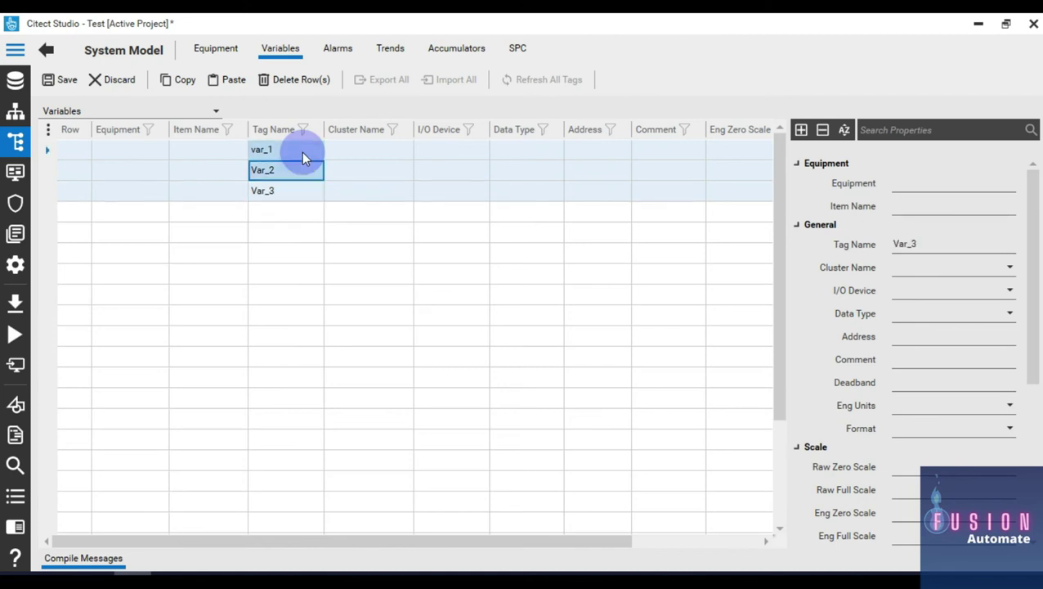
Step: Rename tag var_1 to Var_1 with a capital V
click(302, 152)
click(302, 152)
key(Home)
key(Delete)
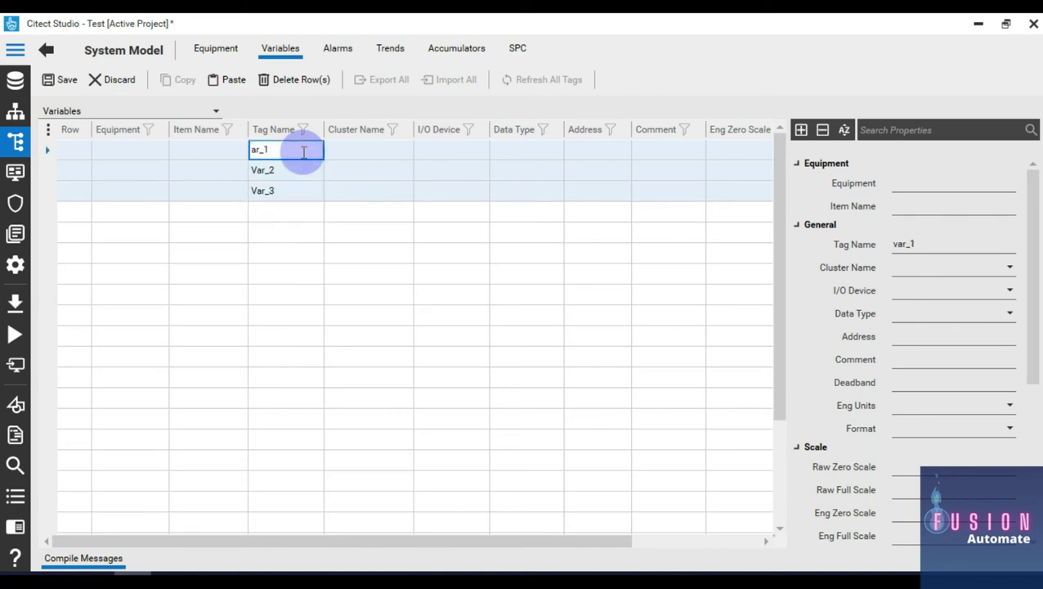
text(V)
key(Return)
Step: Set Cluster Name to Cluster1 for Var_1, Var_2 and Var_3
key(Tab)
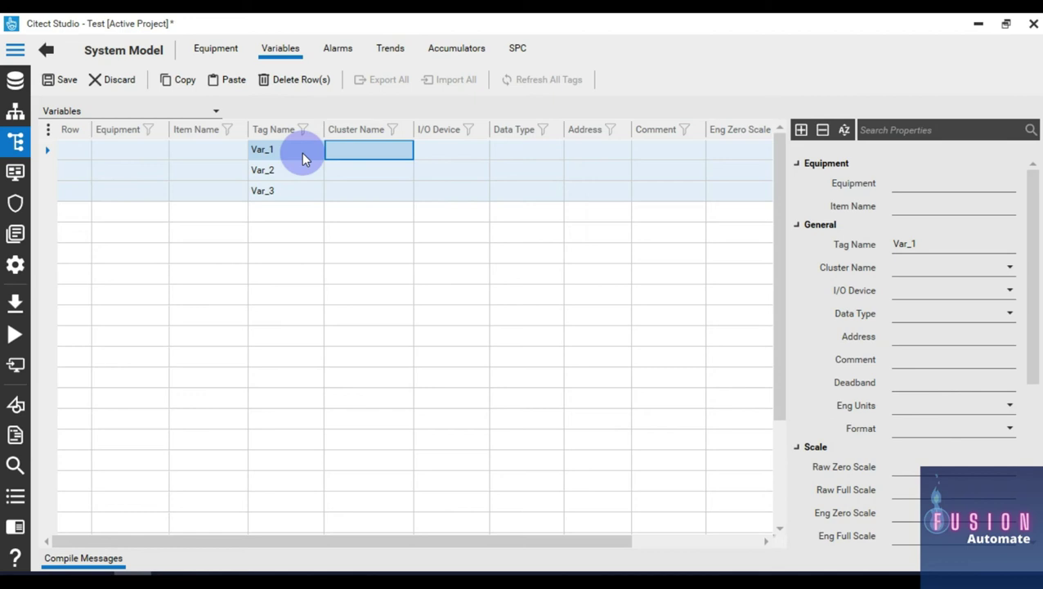
click(400, 150)
click(407, 150)
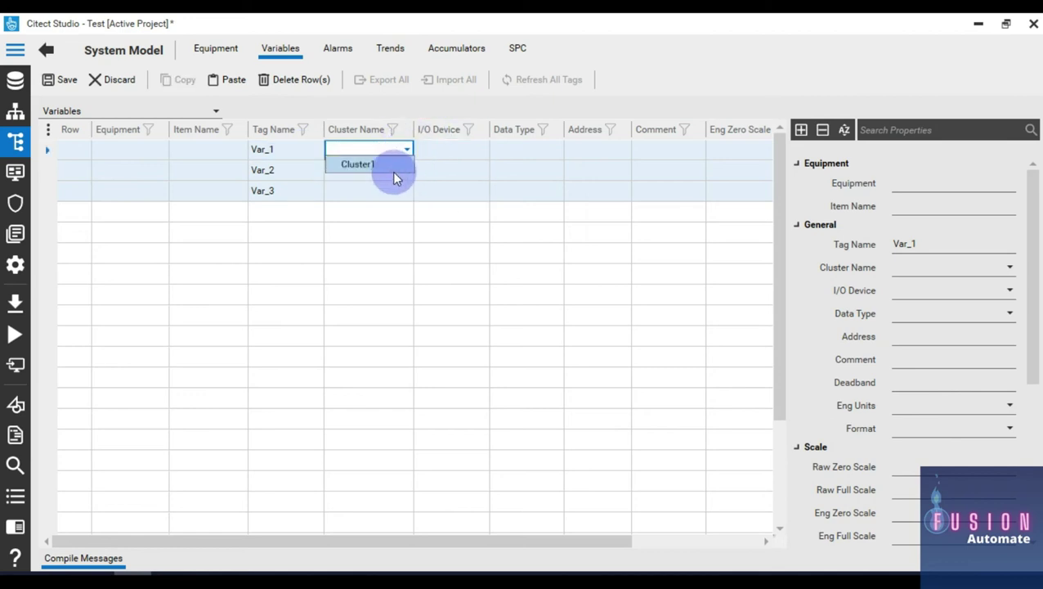
click(395, 169)
click(407, 171)
click(407, 170)
click(401, 185)
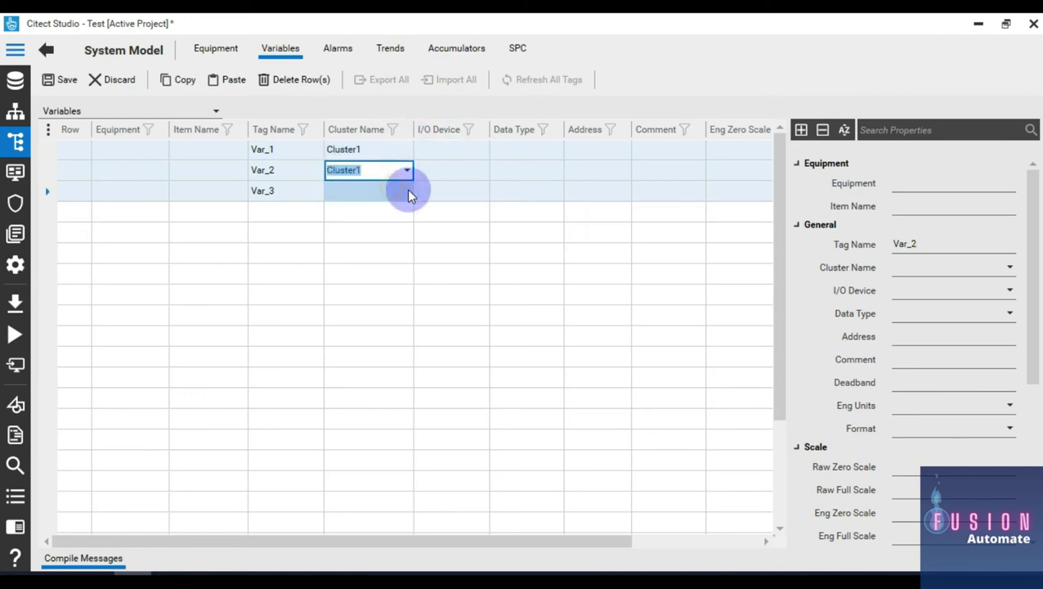
click(409, 191)
click(407, 190)
Step: Set the I/O Device to Modbus for Var_1, Var_2 and Var_3
click(391, 209)
click(458, 150)
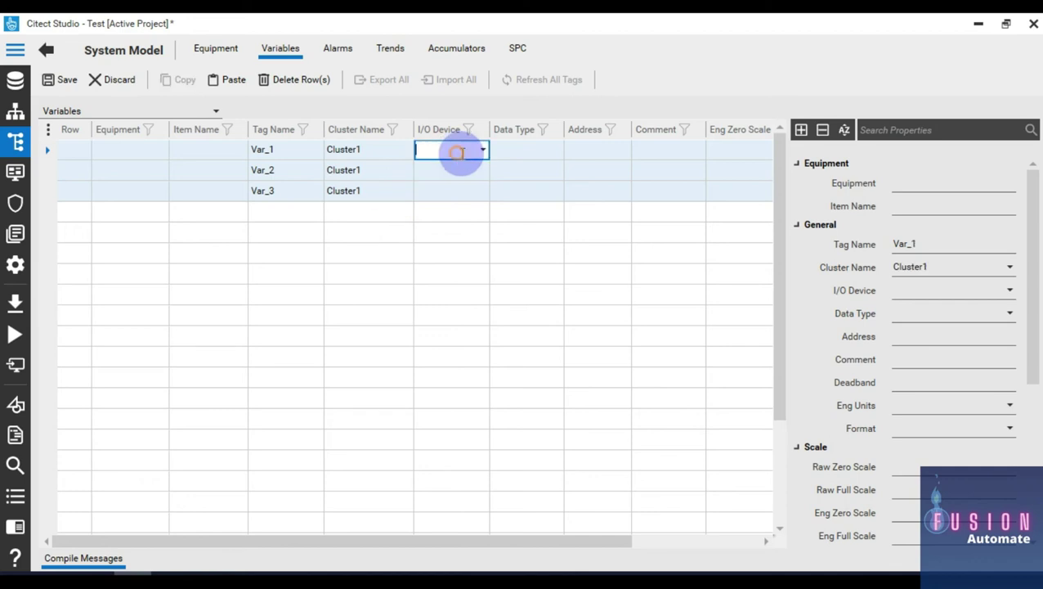
click(482, 151)
click(473, 197)
click(482, 171)
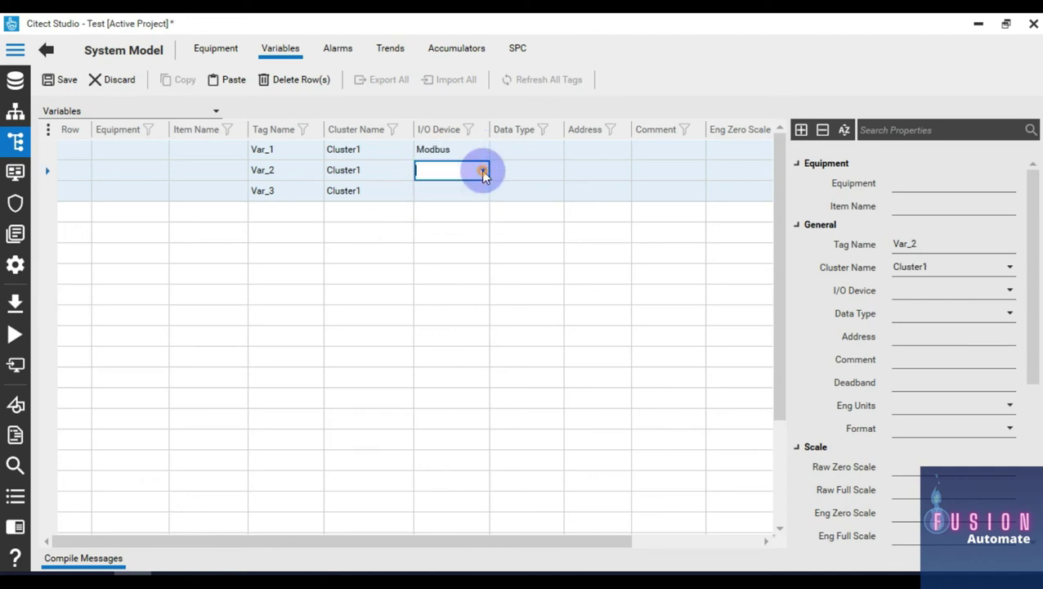
click(482, 172)
click(470, 220)
click(483, 192)
click(482, 190)
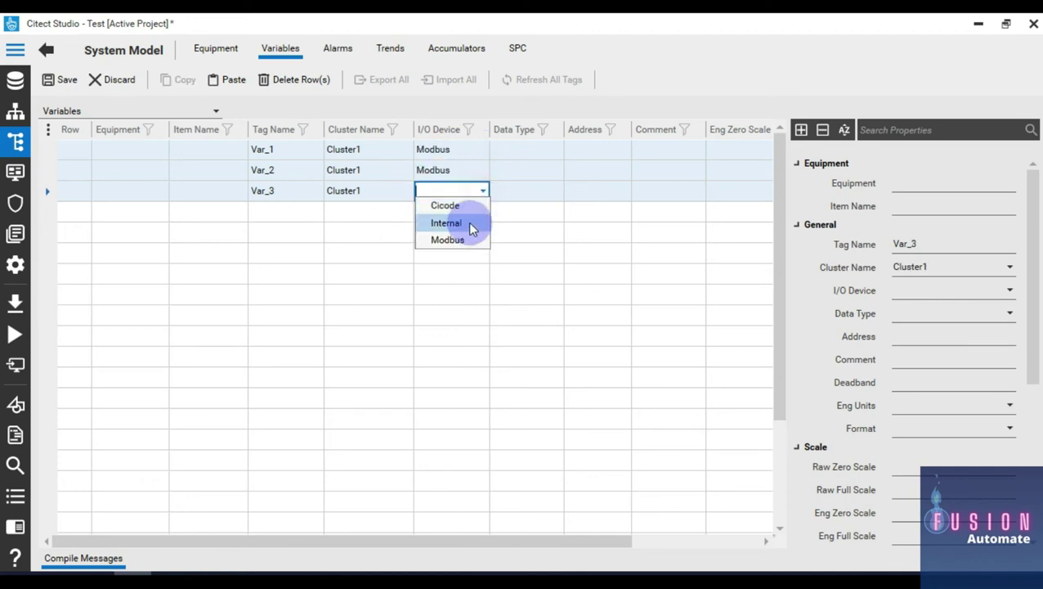
click(466, 239)
click(552, 152)
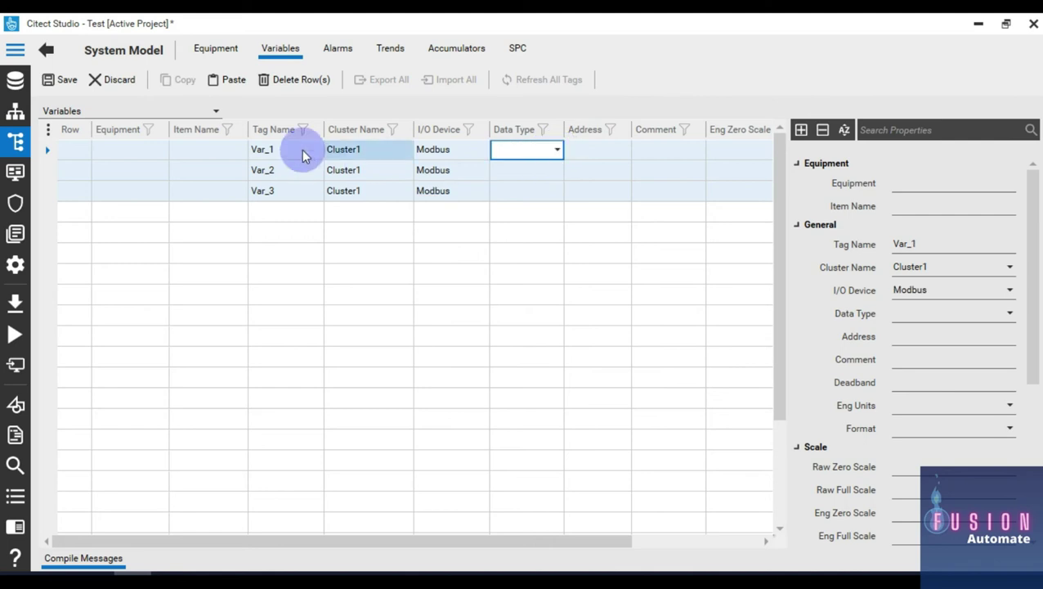
Step: Check PLC types in Control Expert, then set Var_1–Var_3 data types to DIGITAL, INT and REAL
key(alt+Tab)
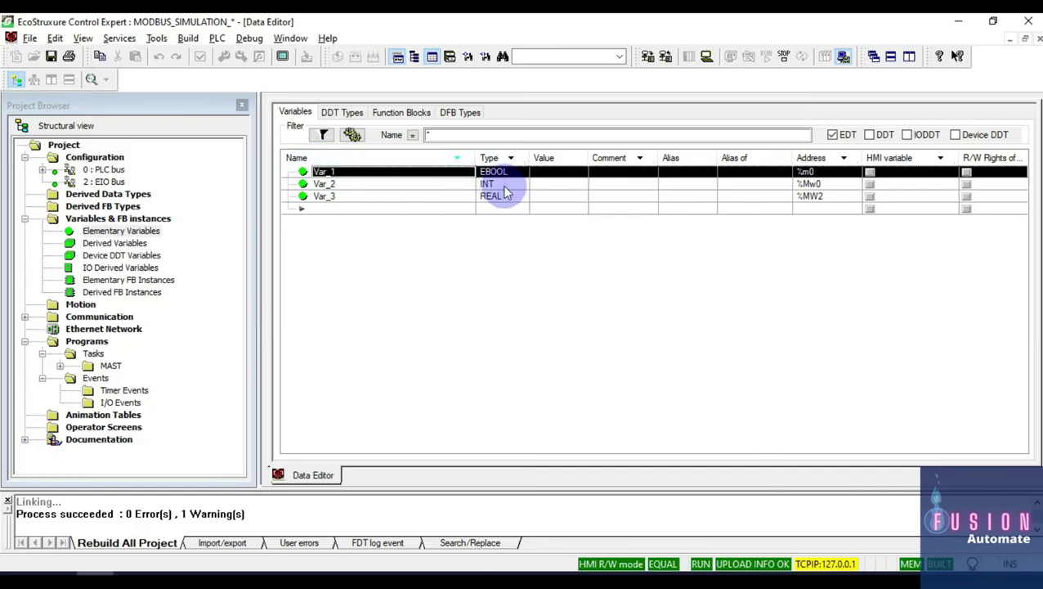
key(alt+Tab)
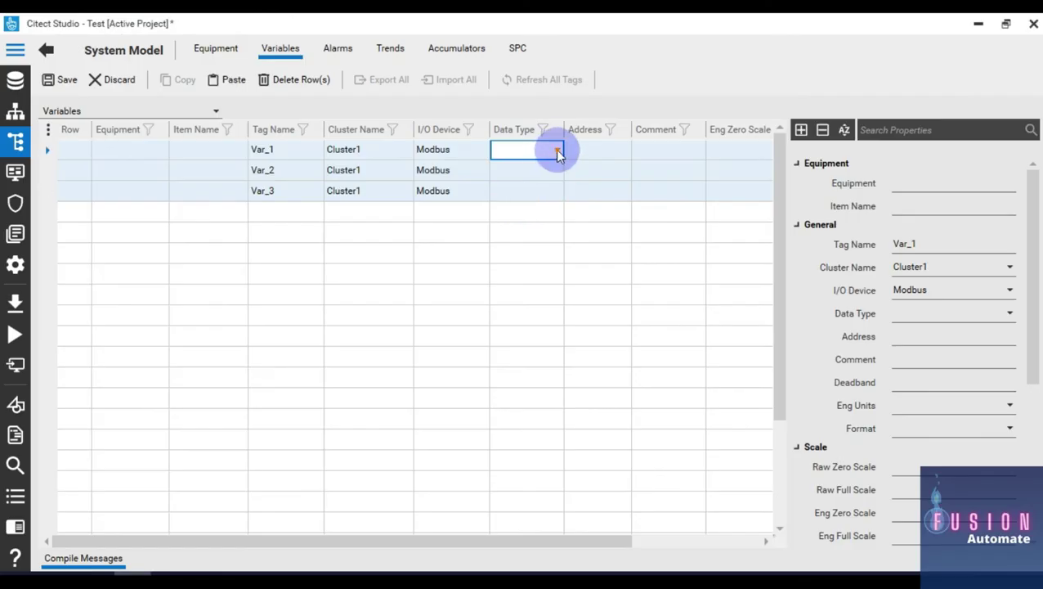
click(558, 152)
click(543, 198)
click(558, 169)
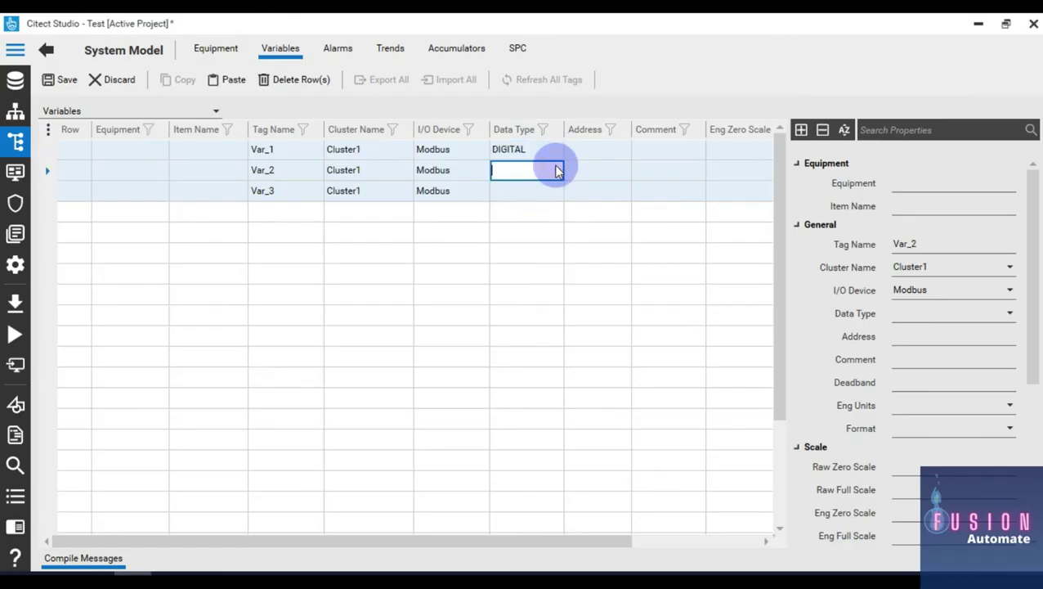
text(INT)
key(Return)
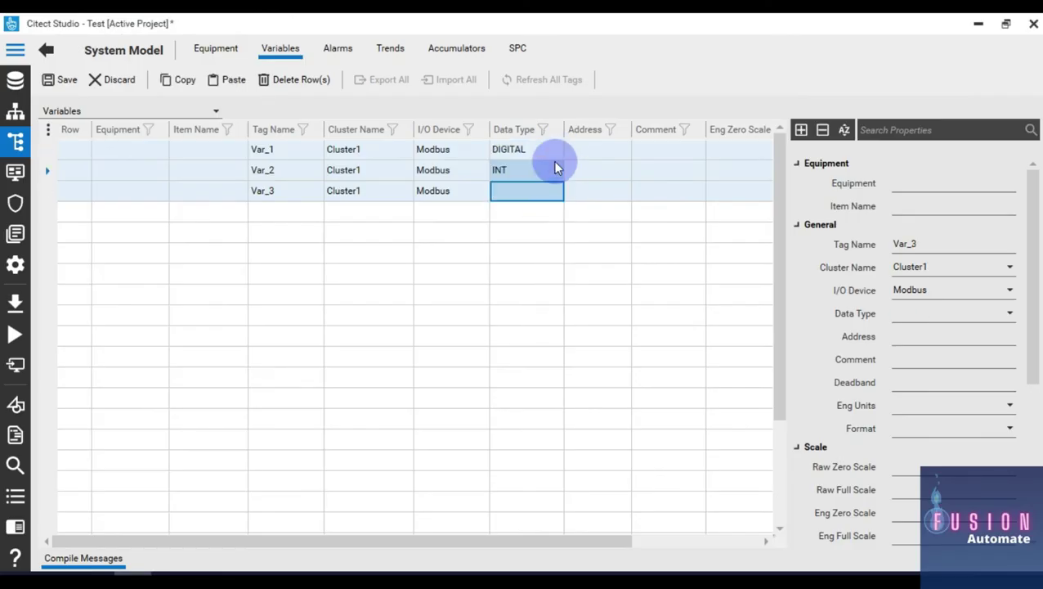
text(REAL)
key(Return)
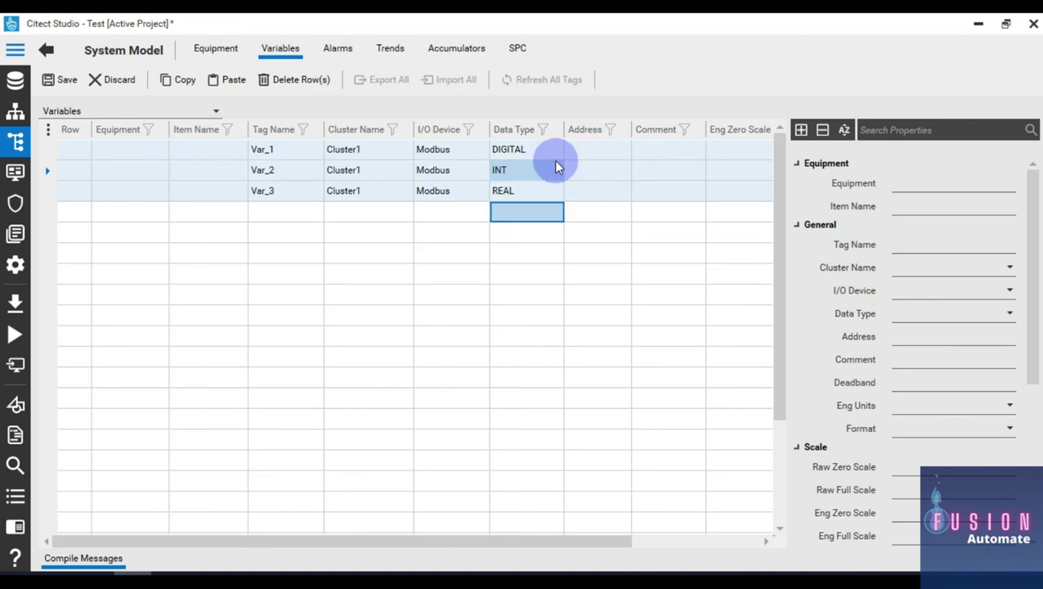
click(599, 153)
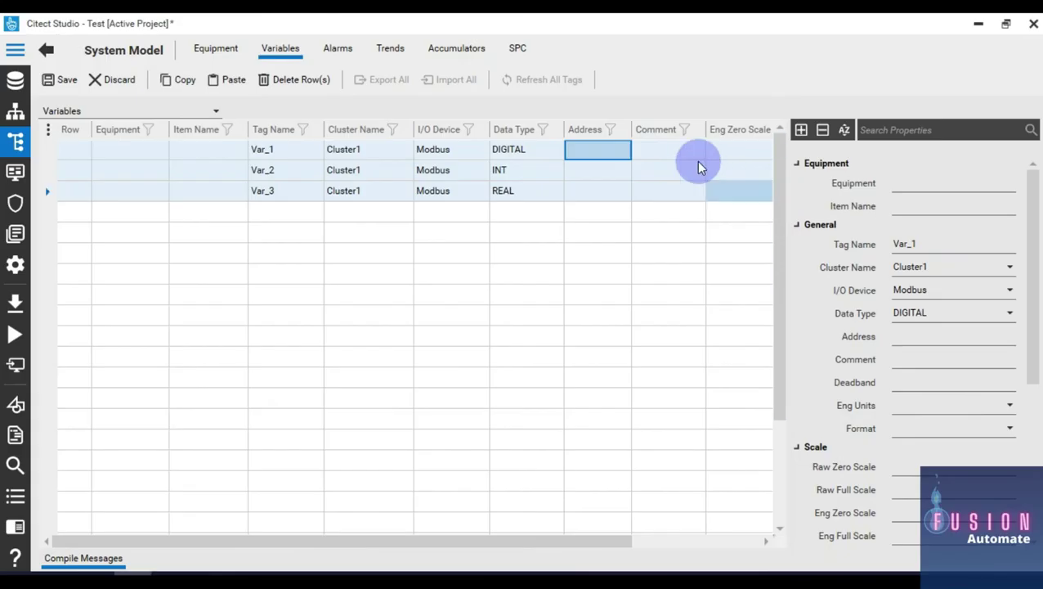
Step: Enter addresses %M0, %MW0 and %MW2 for Var_1, Var_2 and Var_3
click(610, 150)
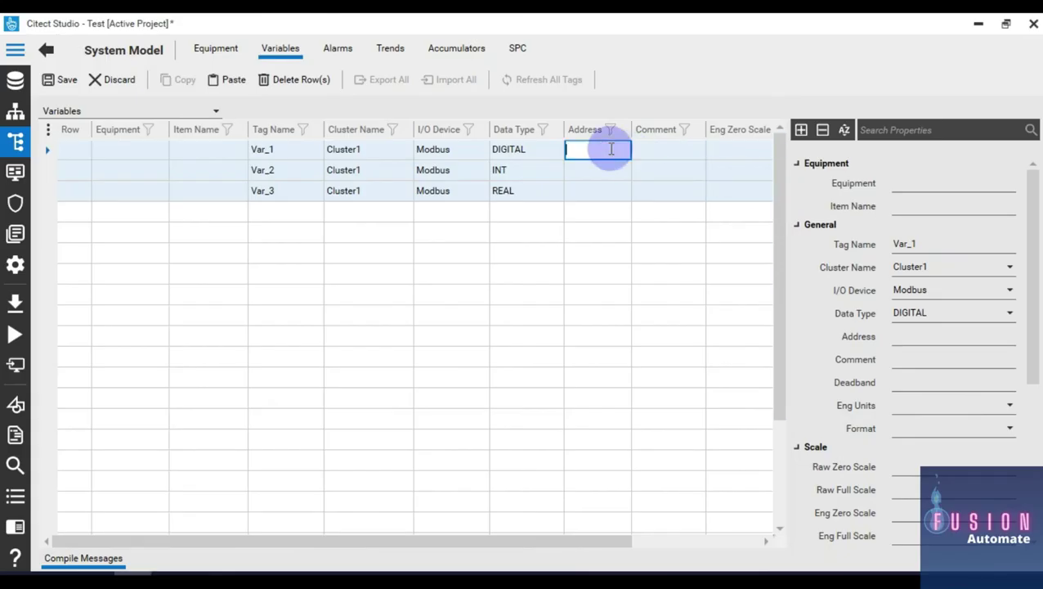
text(%)
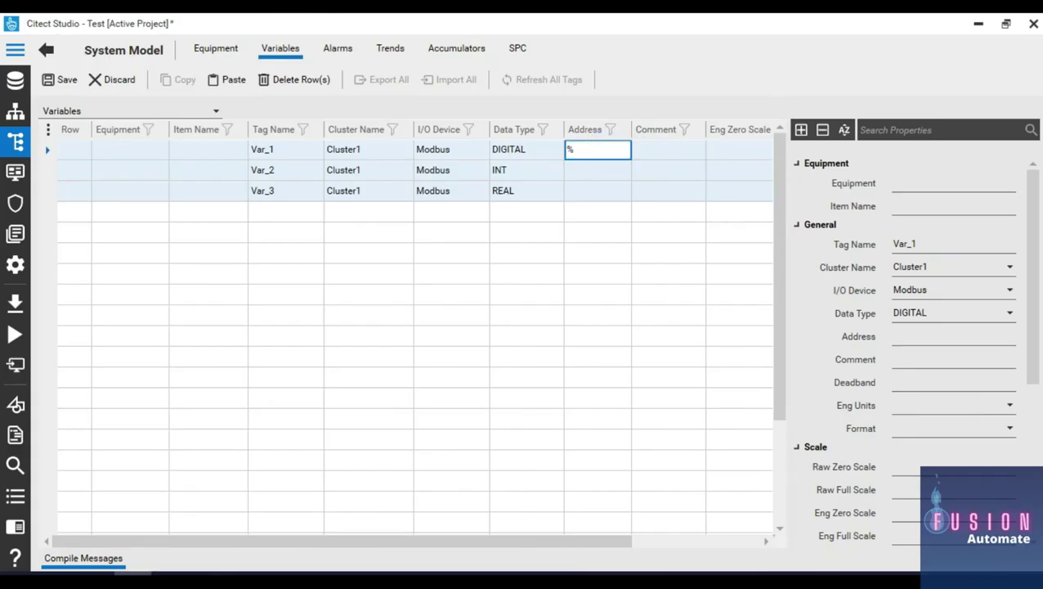
text(M0)
key(Return)
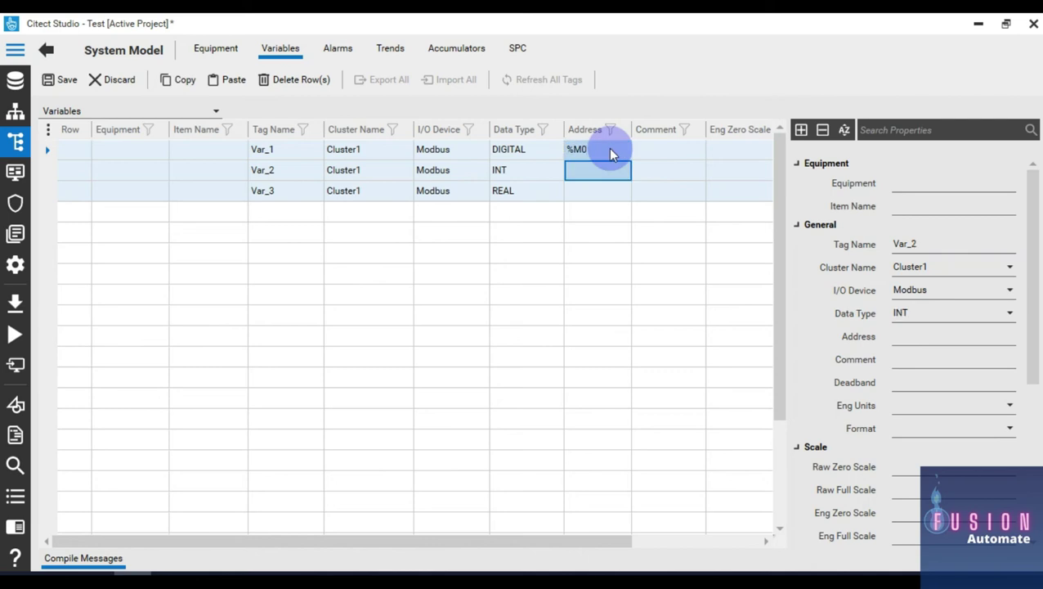
text(%)
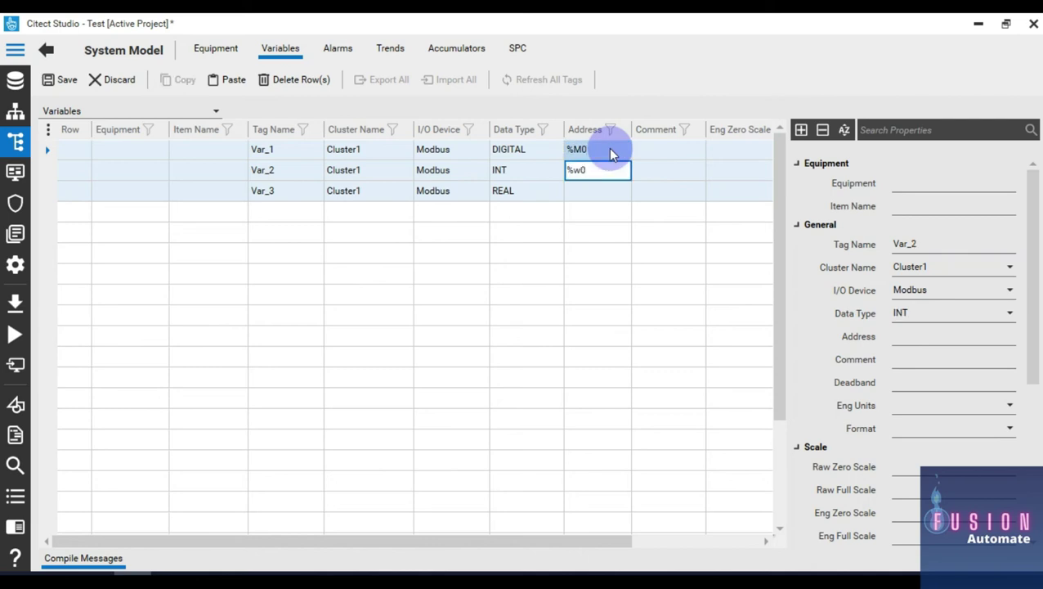
text(MW0)
key(Return)
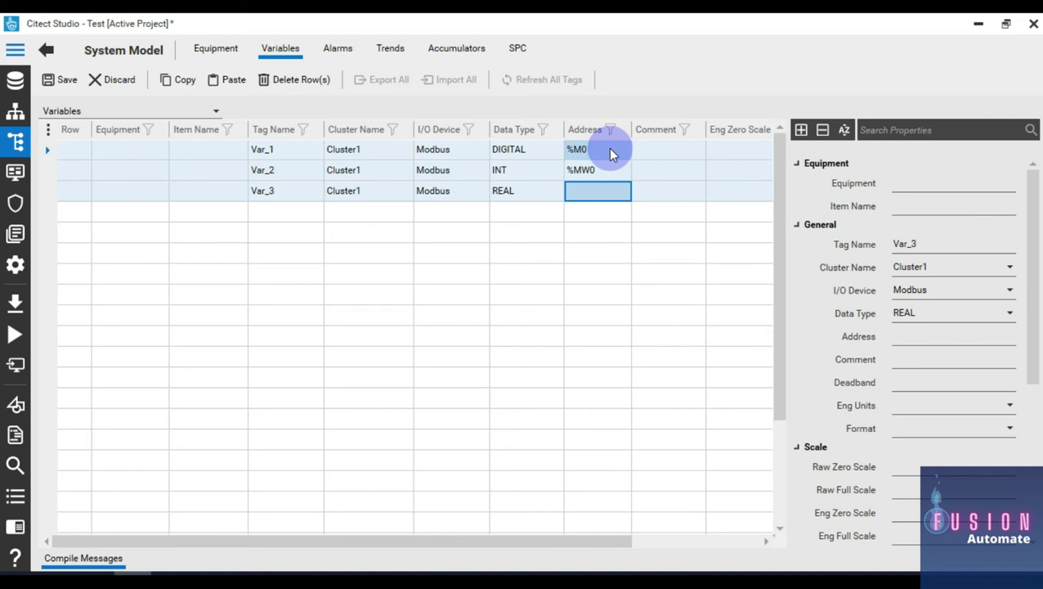
text(%MW)
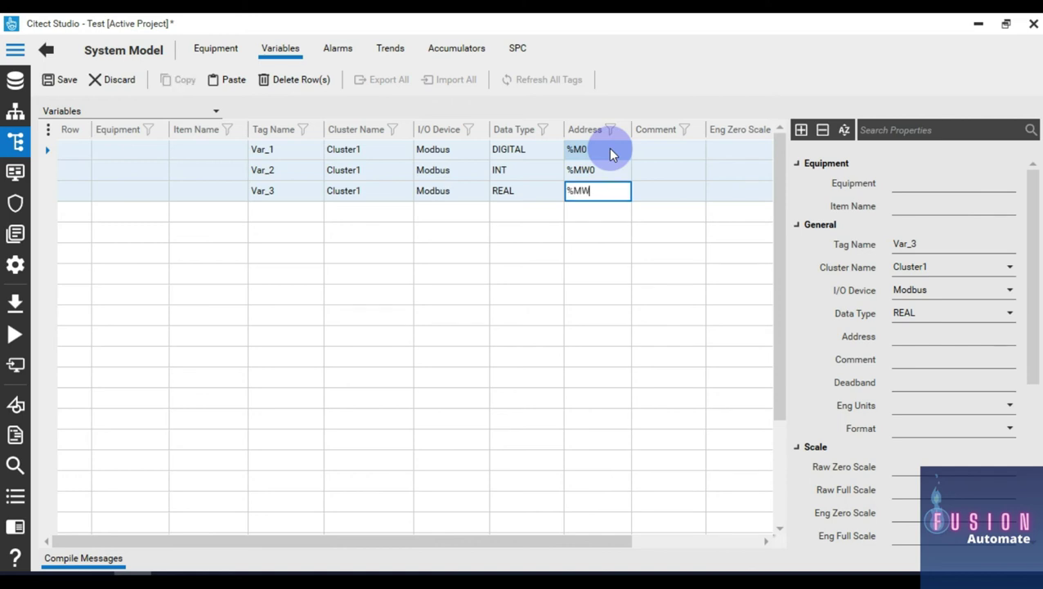
text(2)
key(Return)
Step: Compare the addresses with Control Expert, save the tags, and open the Projects list
key(alt+Tab)
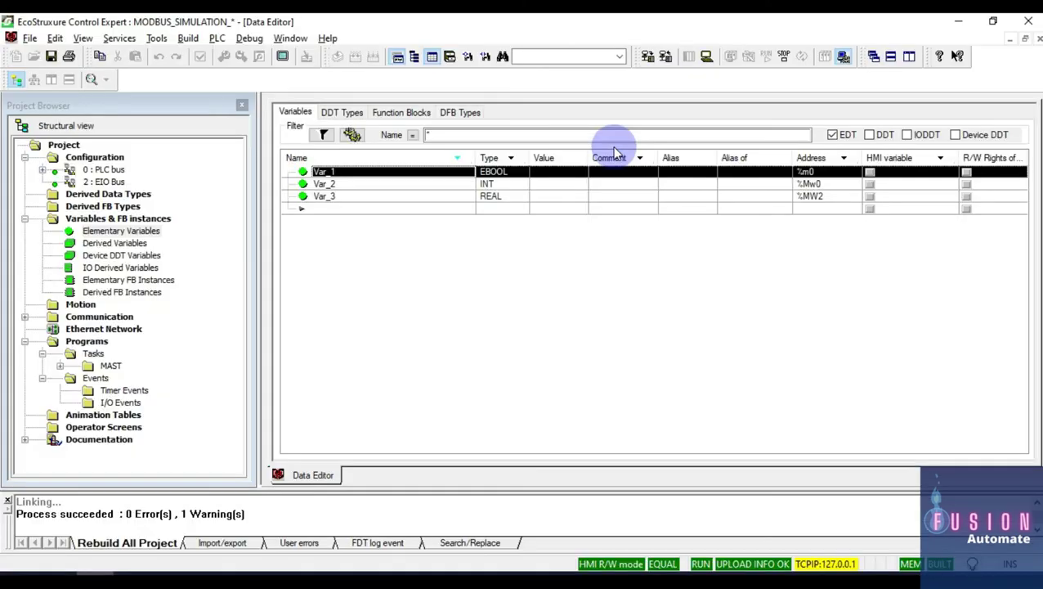
key(alt+Tab)
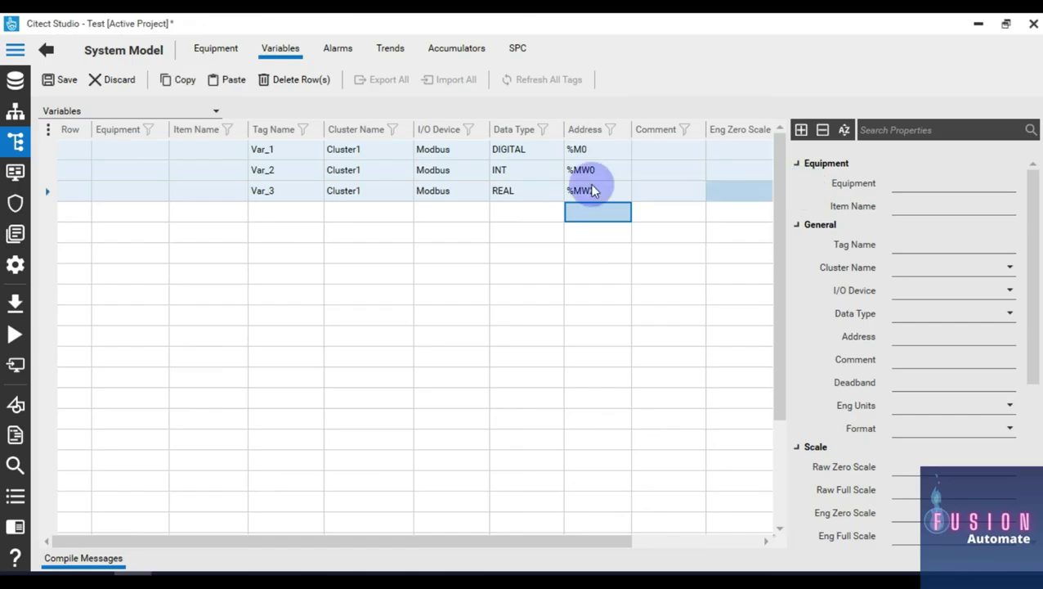
click(60, 80)
click(274, 196)
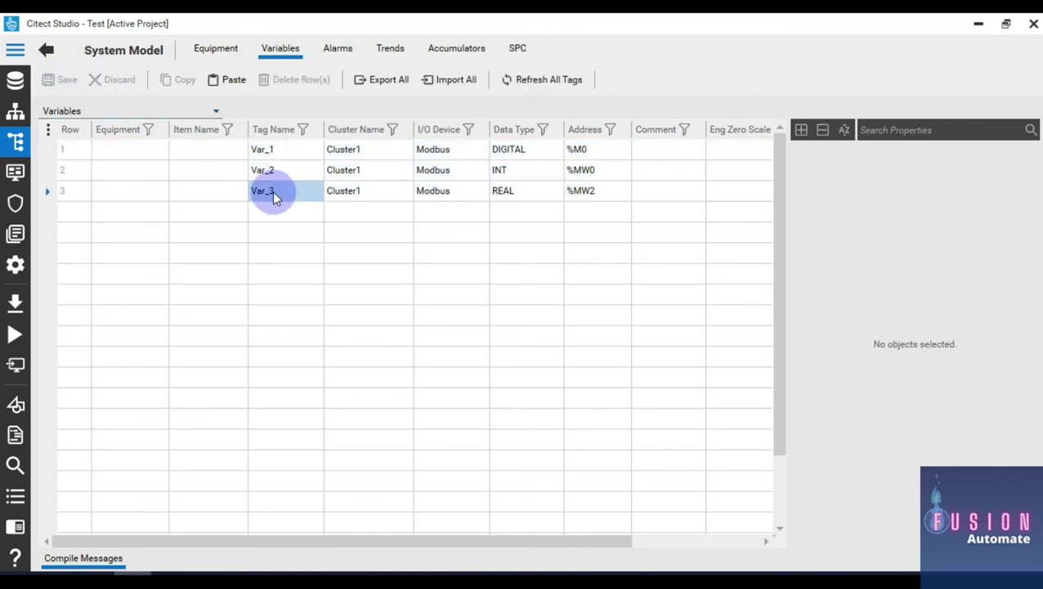
click(11, 90)
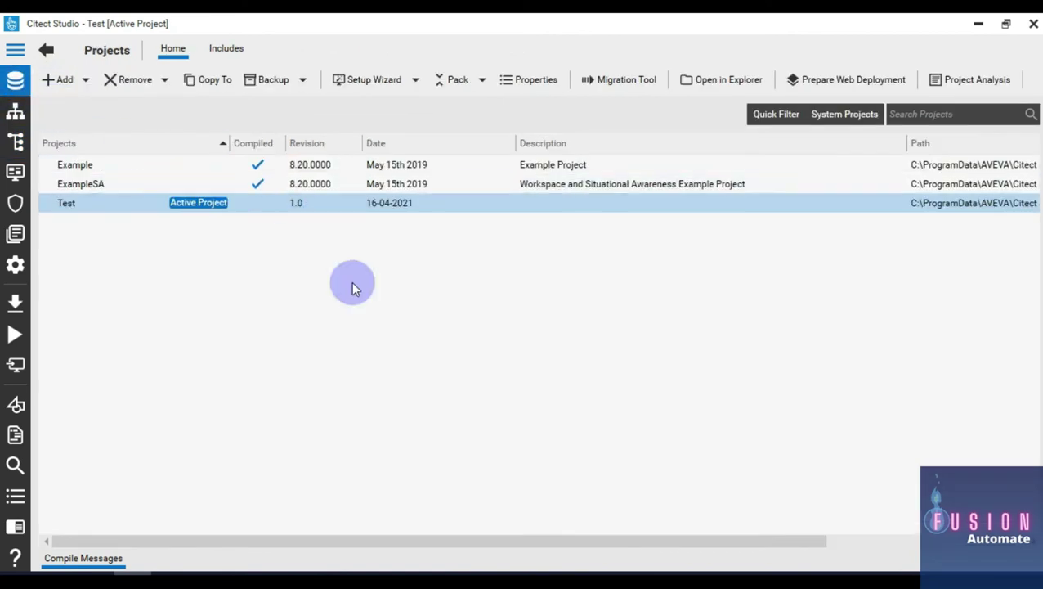
Step: Create new page Untitled1 from the blank pagecontent template at HD1080 resolution
click(179, 572)
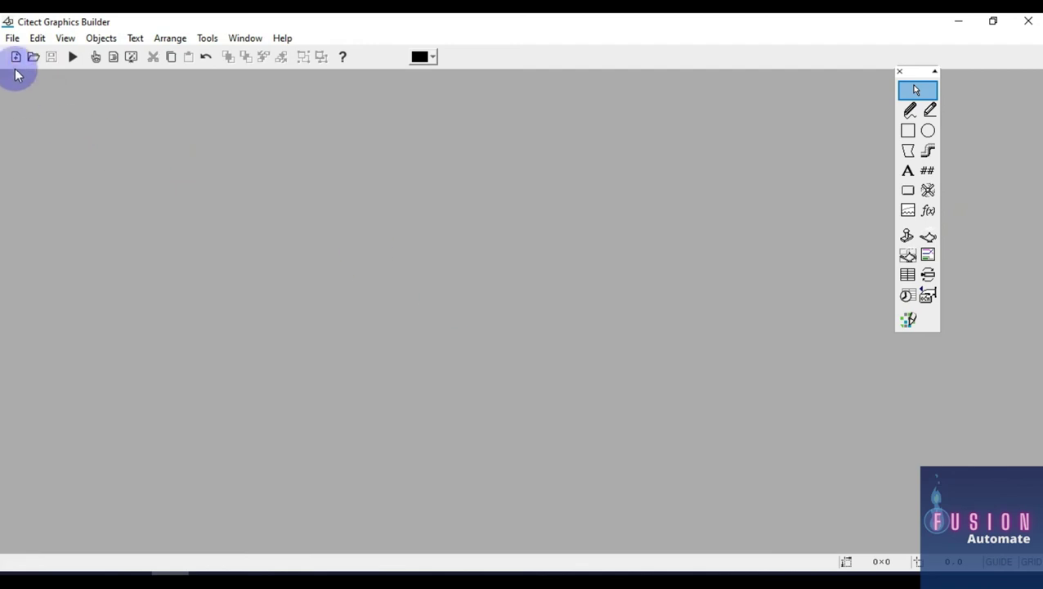
click(16, 61)
click(75, 137)
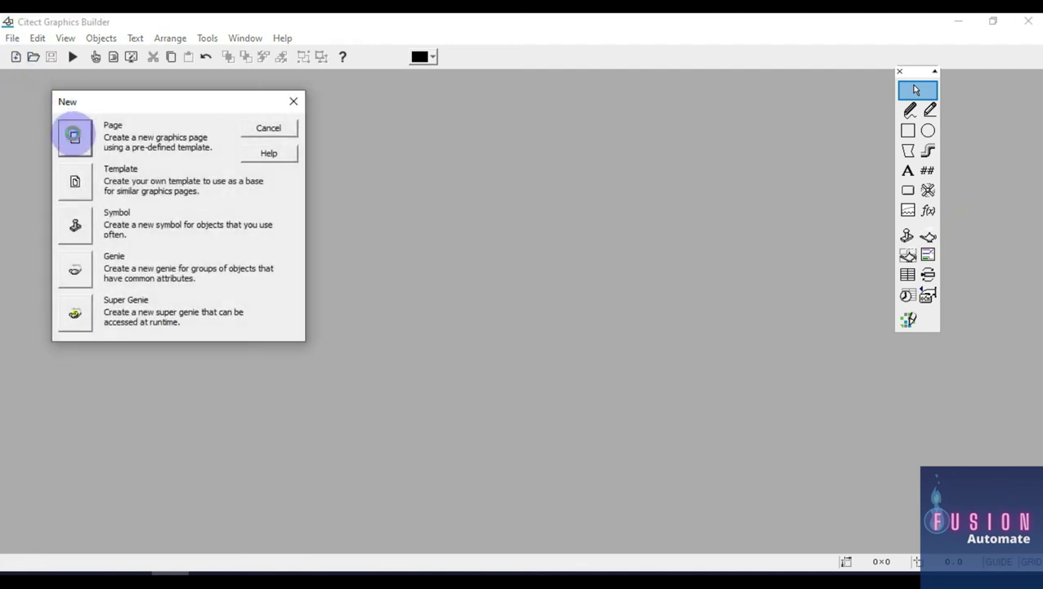
click(392, 370)
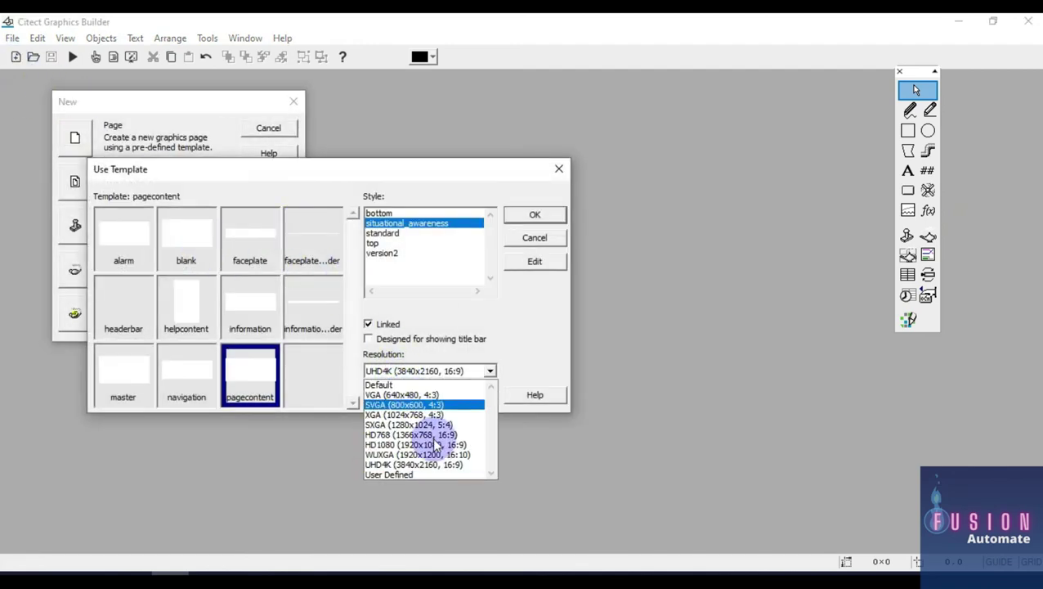
click(440, 448)
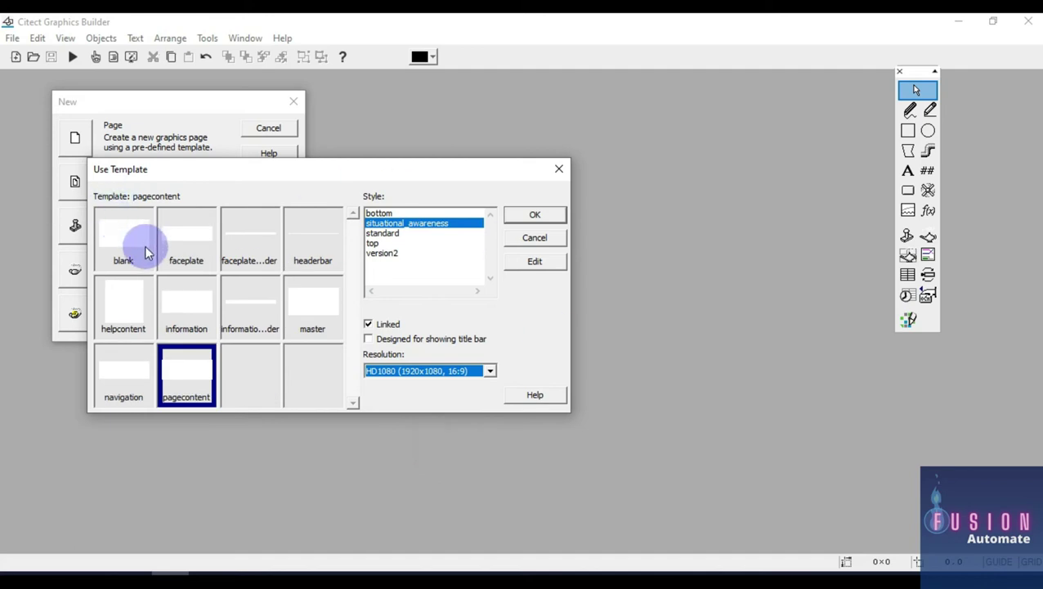
click(124, 240)
double_click(123, 240)
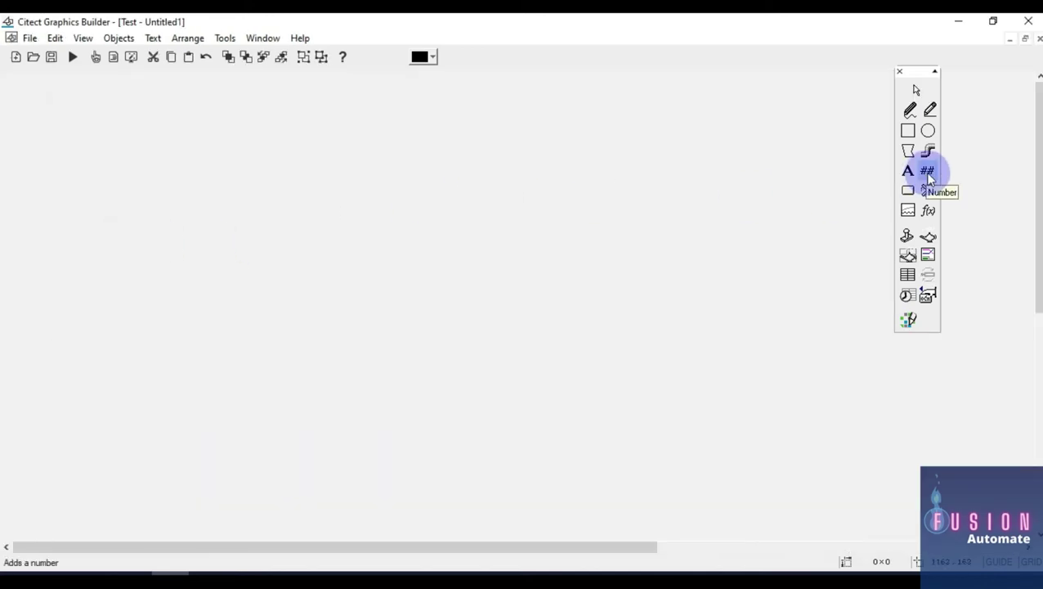
Step: Place a number display on the page and look up the Var_1 tag in Citect Studio
click(428, 155)
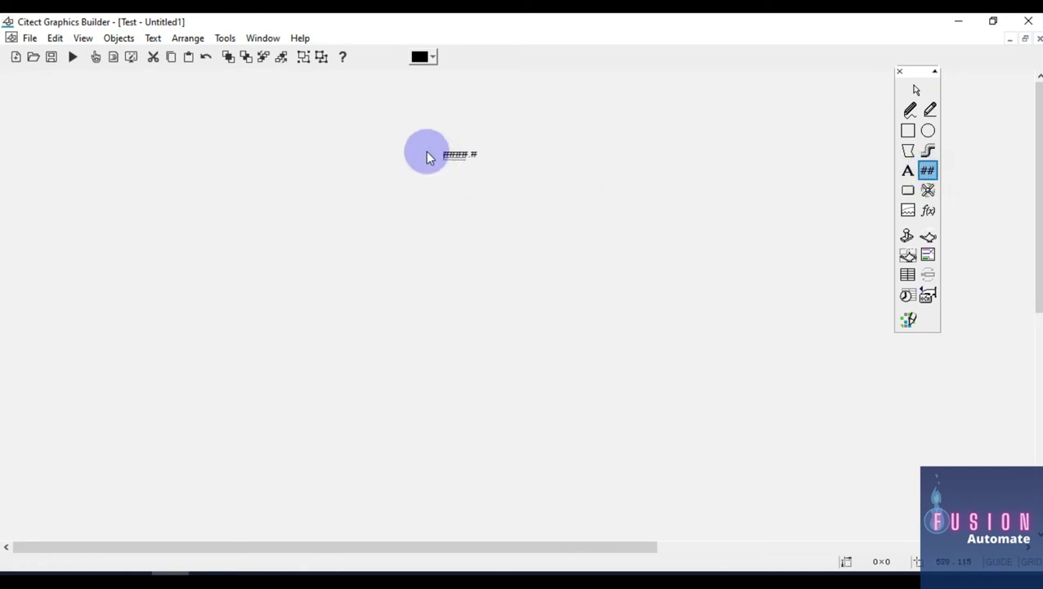
click(625, 382)
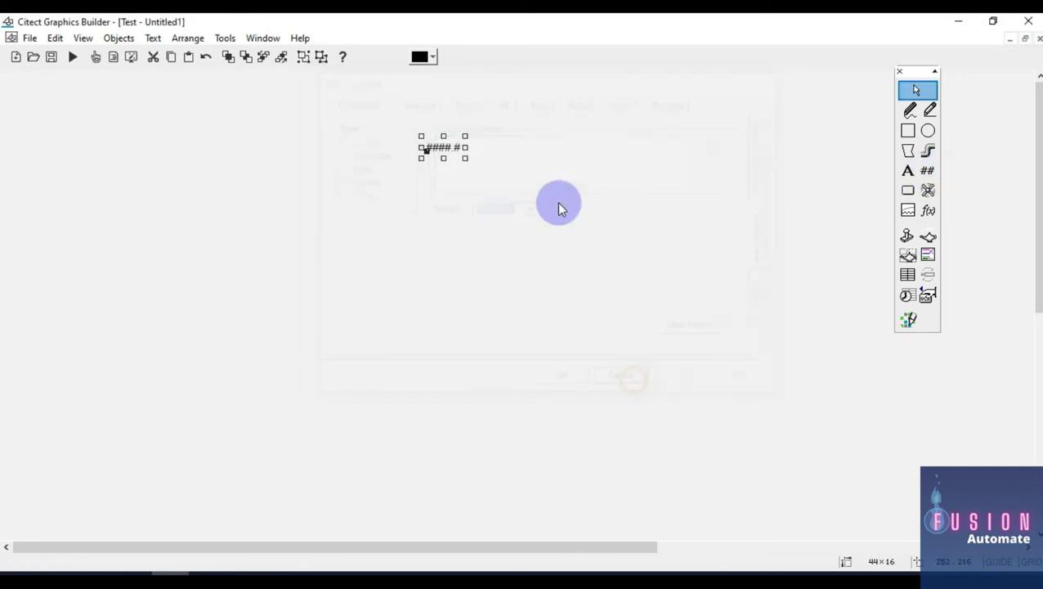
double_click(452, 154)
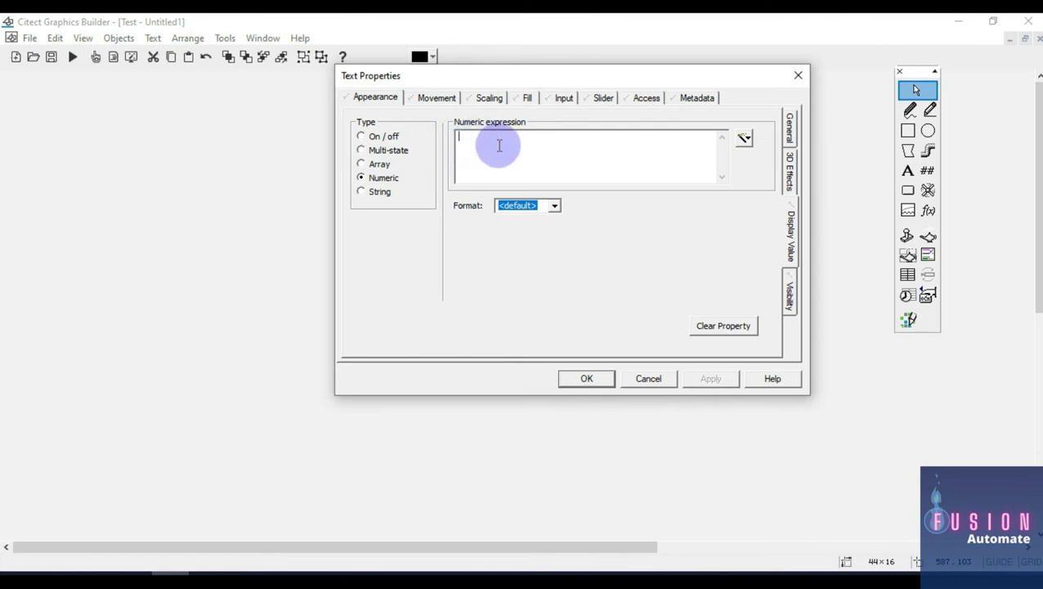
key(alt+Tab)
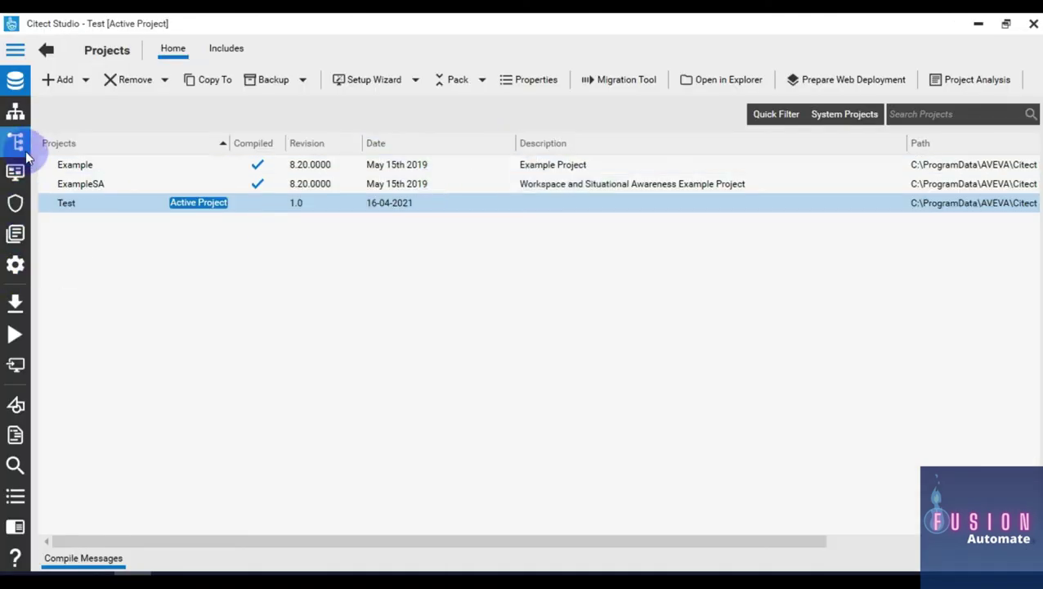
click(25, 155)
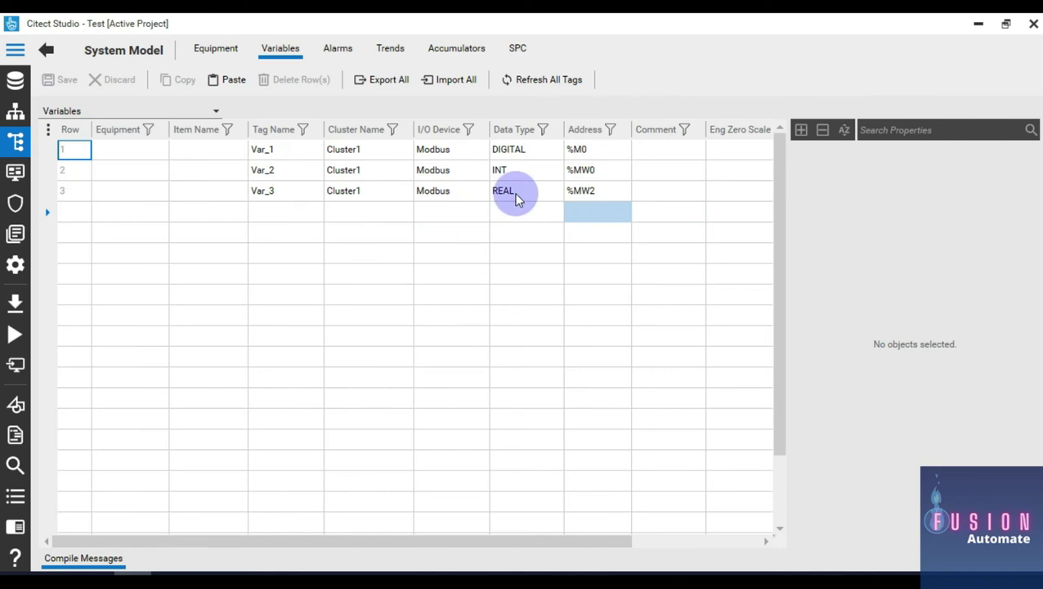
click(274, 152)
click(454, 197)
click(500, 191)
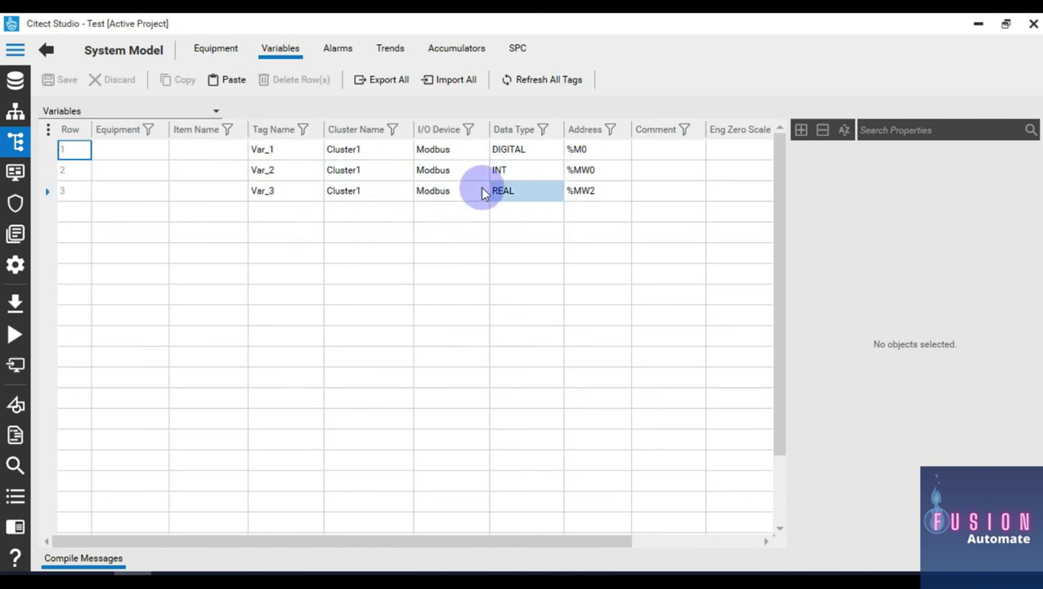
click(268, 150)
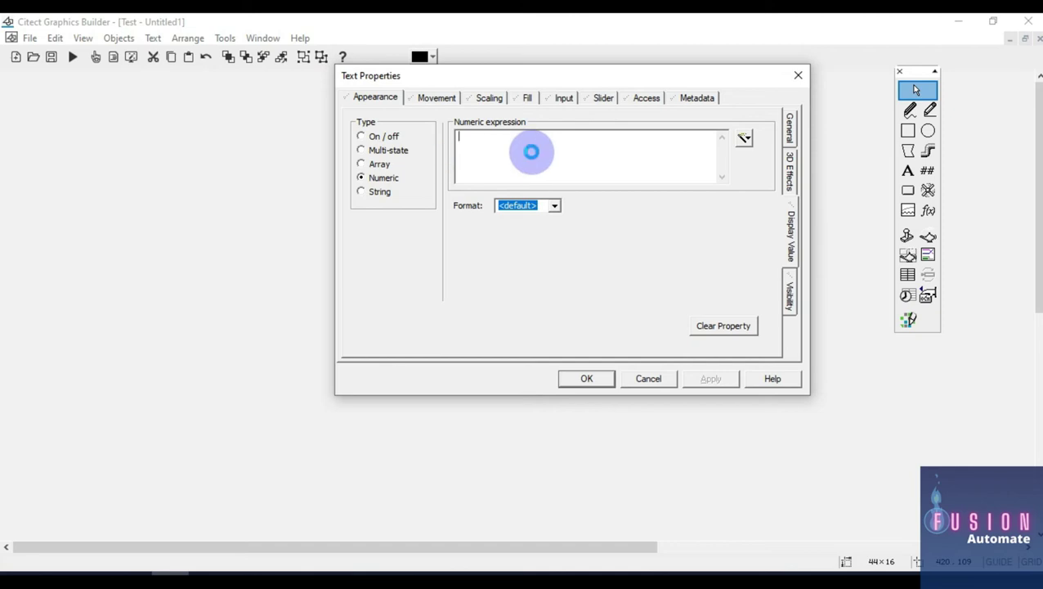
Step: Make the display an On/off type of Var_1 with OFF text 0 and ON text 1
text(Var_1)
click(380, 137)
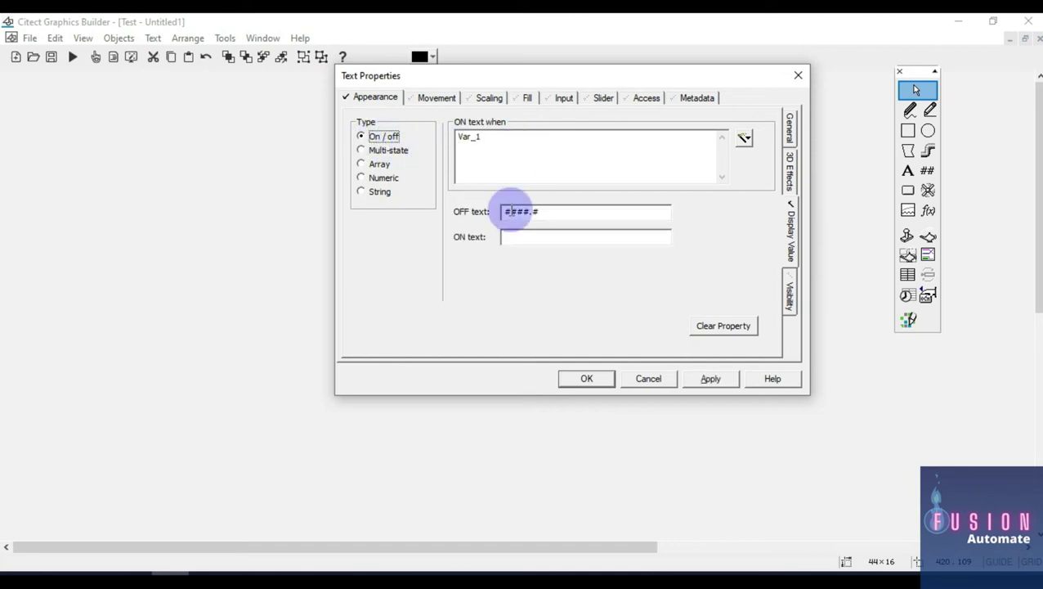
click(554, 212)
drag(554, 213, 456, 211)
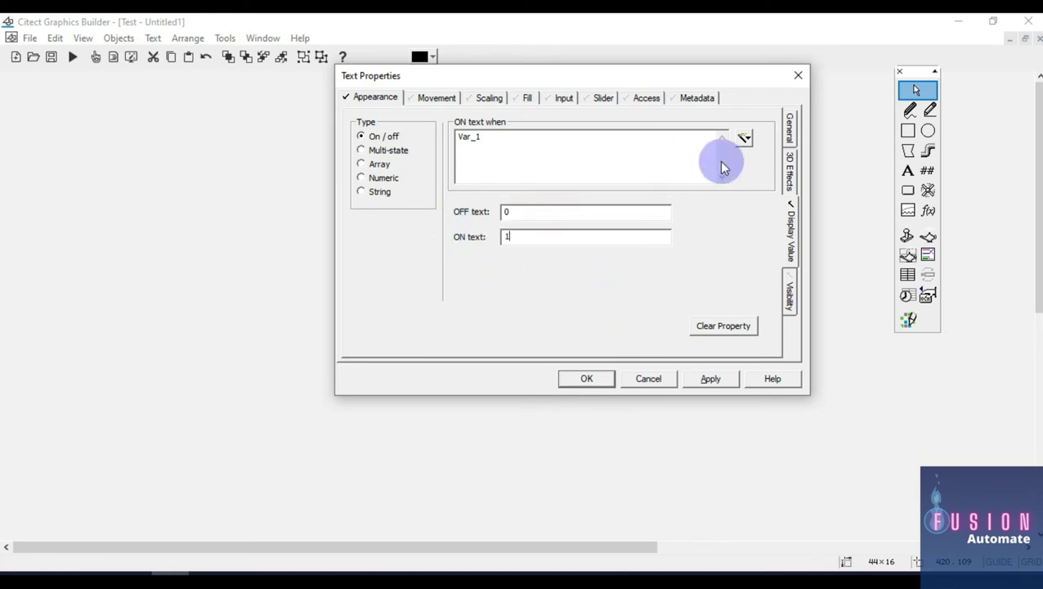
Step: Format the display in bold Arial size 26 and move it left on the page
click(790, 129)
scroll(659, 216, down, 2)
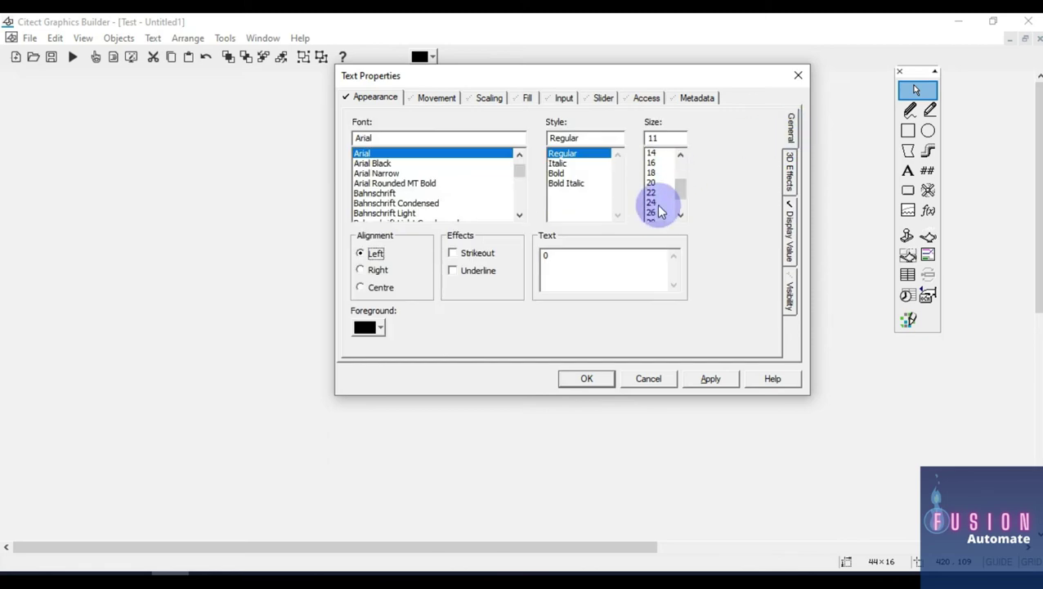
click(654, 203)
click(571, 173)
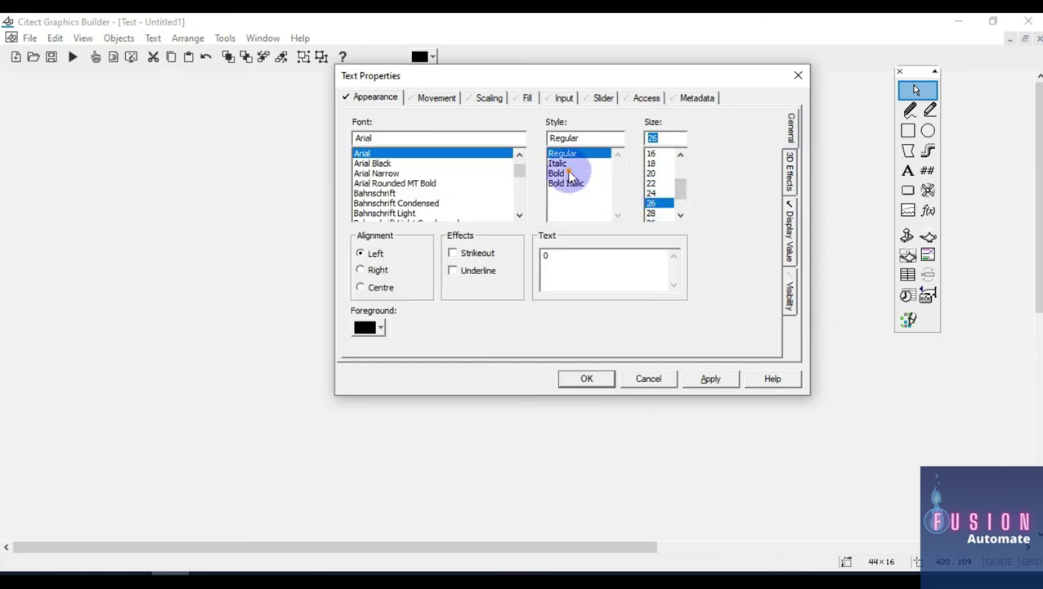
click(588, 378)
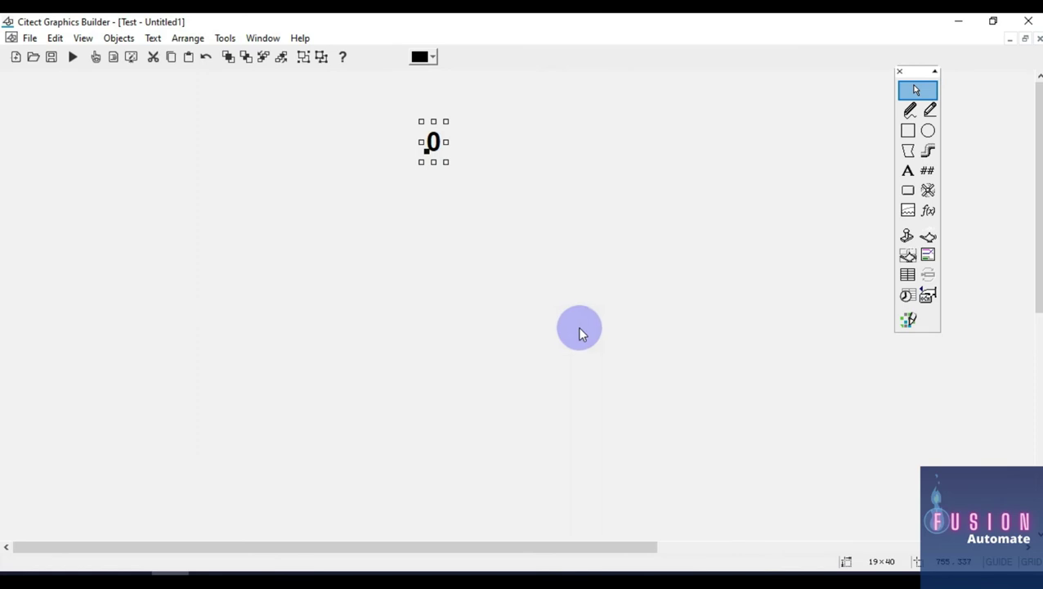
drag(431, 147, 247, 131)
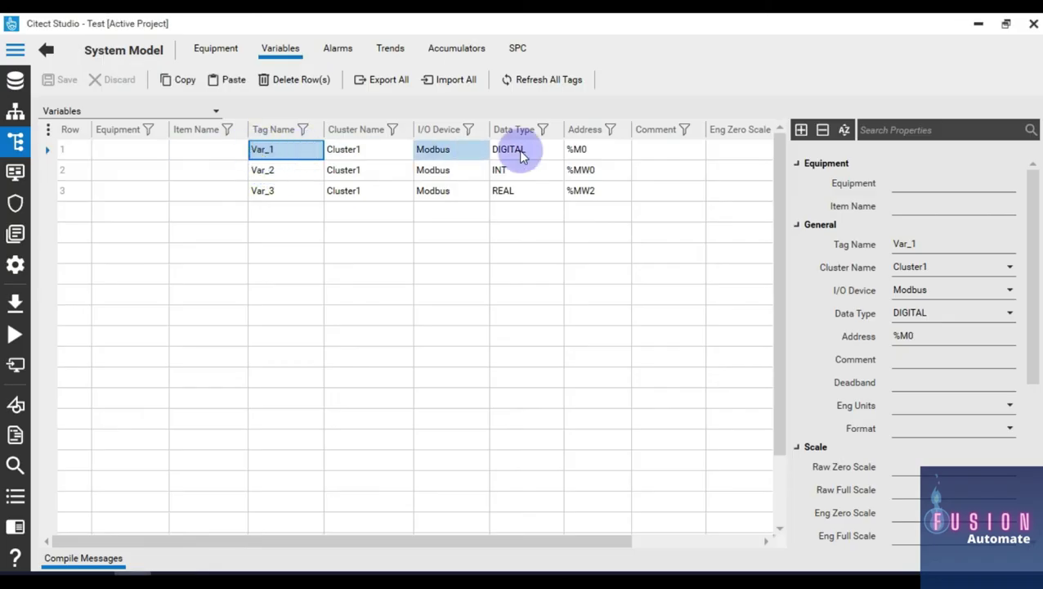
Step: Add a bold size-26 text label reading 'Var_1 :' to the left of the 0 display
key(alt+Tab)
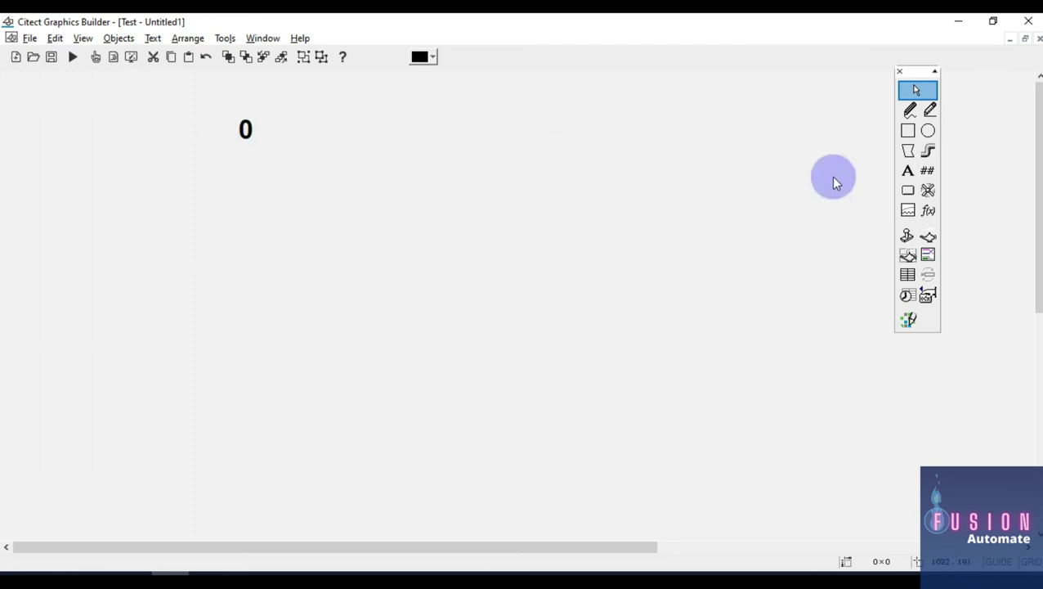
click(908, 170)
click(89, 132)
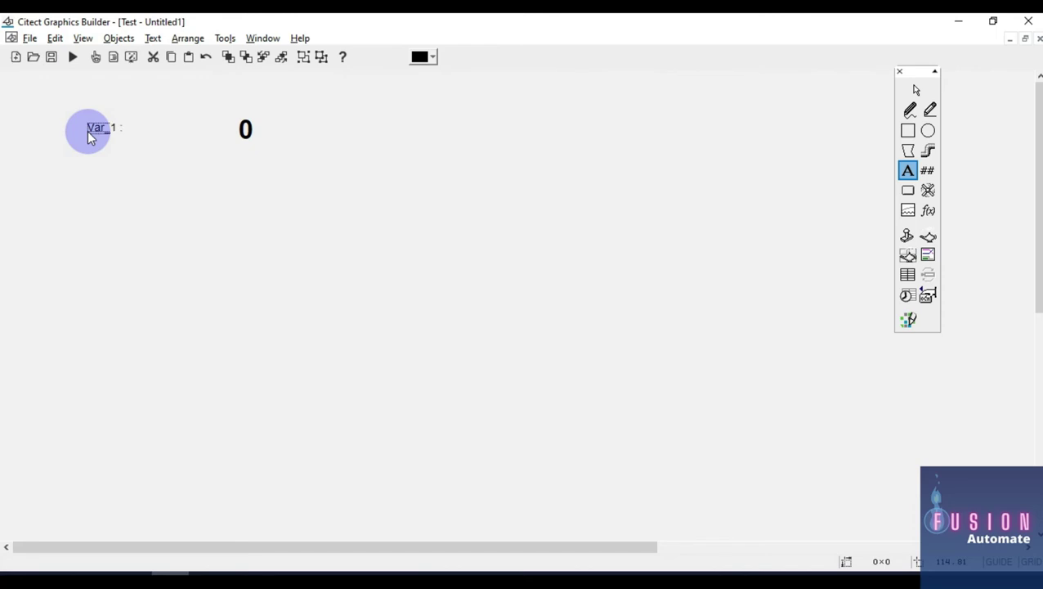
key(Return)
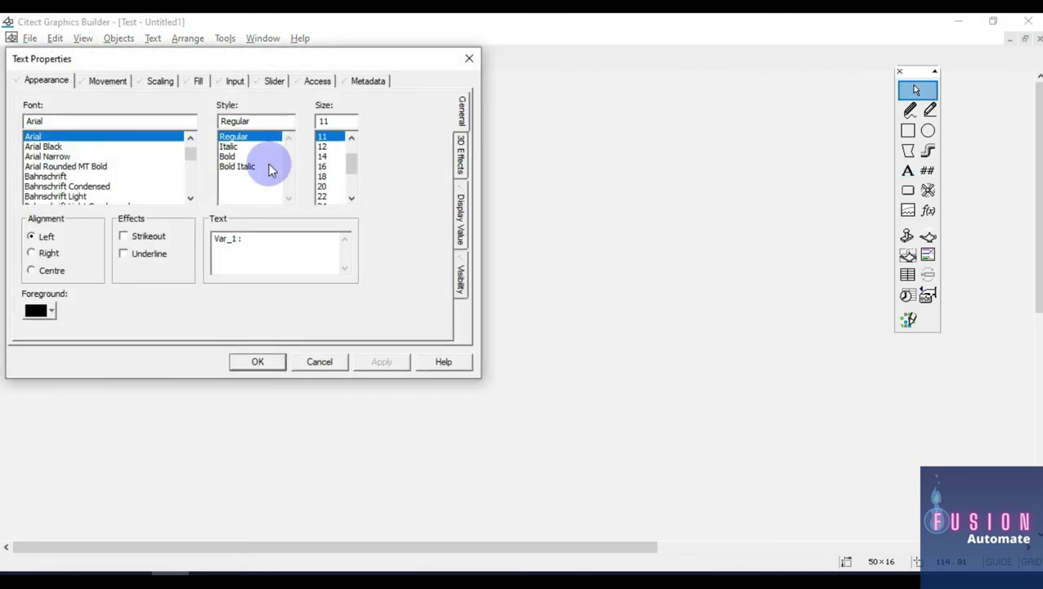
click(326, 186)
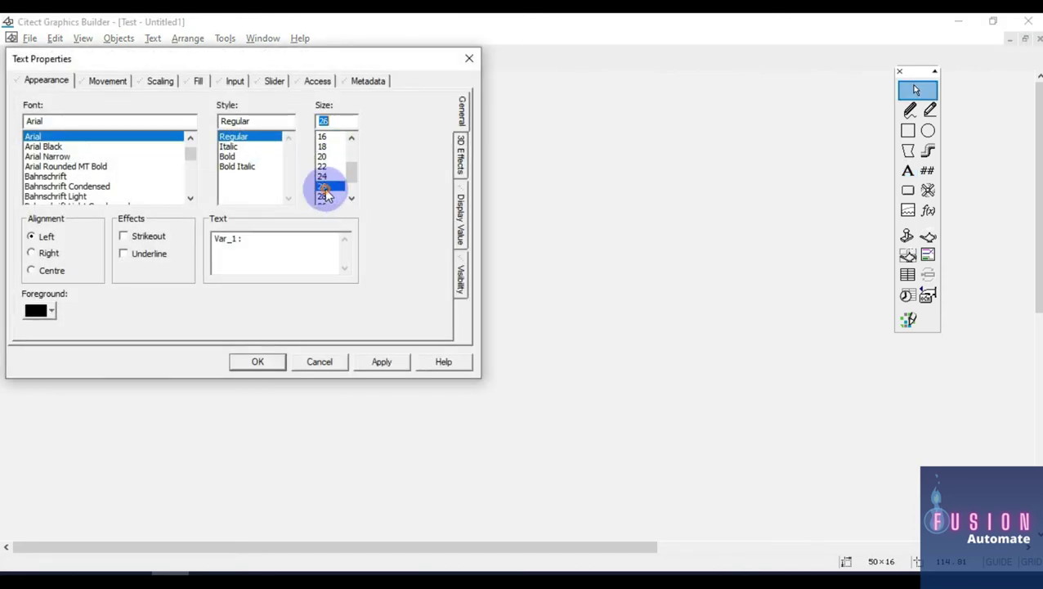
click(229, 156)
click(255, 363)
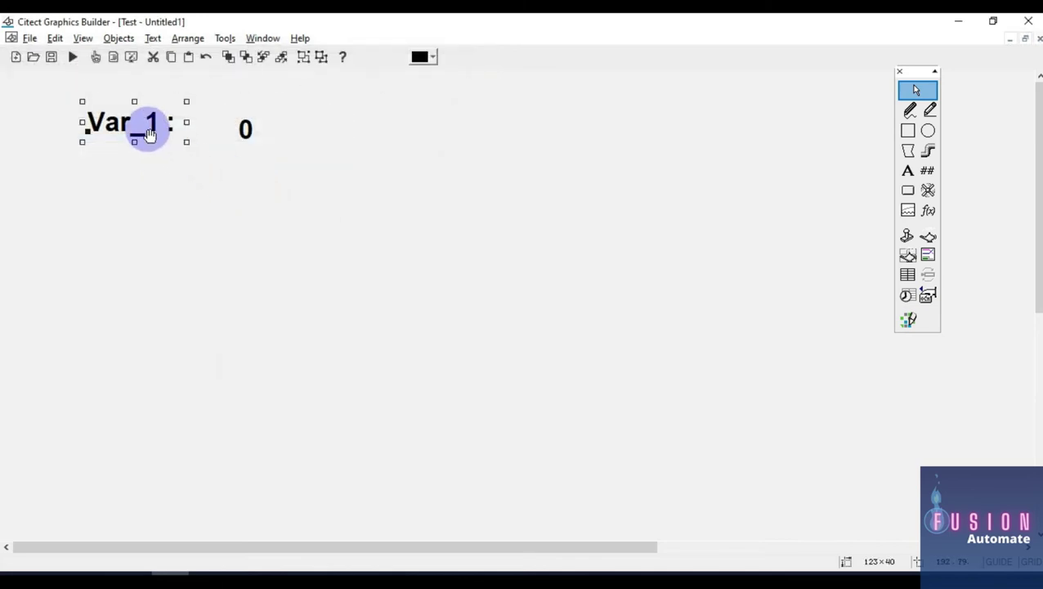
drag(330, 193, 29, 65)
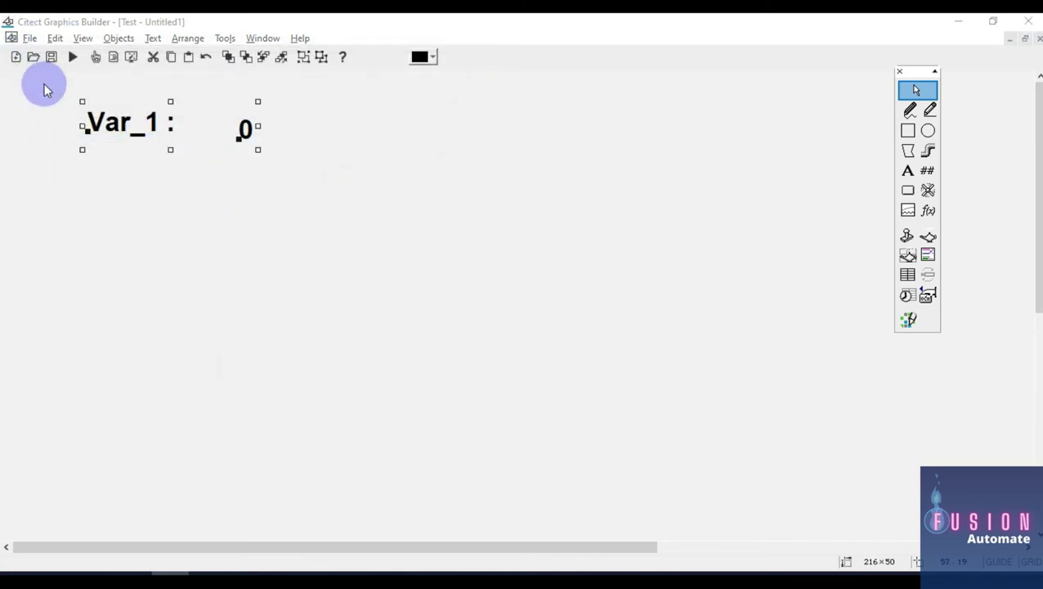
Step: Align the Var_1 label and the 0 display on their vertical centres
key(ctrl+l)
click(67, 156)
click(78, 227)
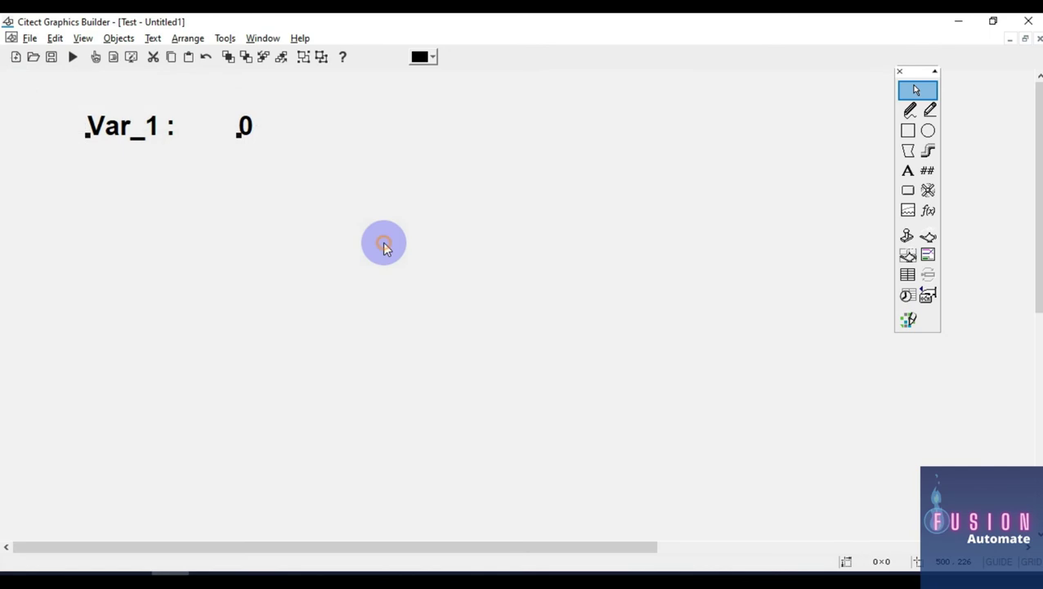
Step: Copy the label twice below and edit the copies to read 'Var_2 :' and 'Var_3 :'
drag(128, 123, 142, 255)
double_click(153, 187)
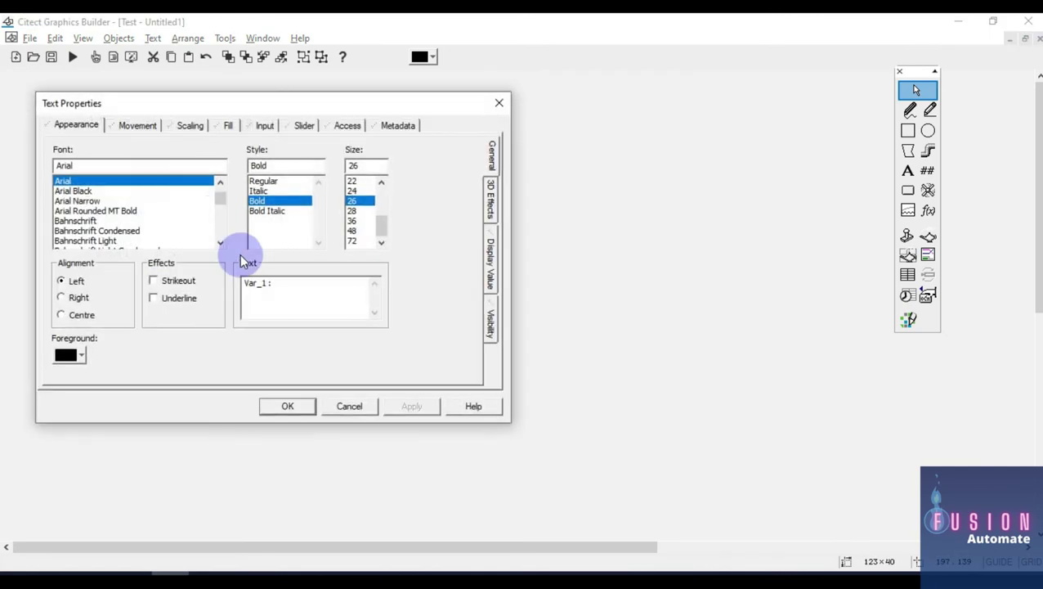
double_click(270, 285)
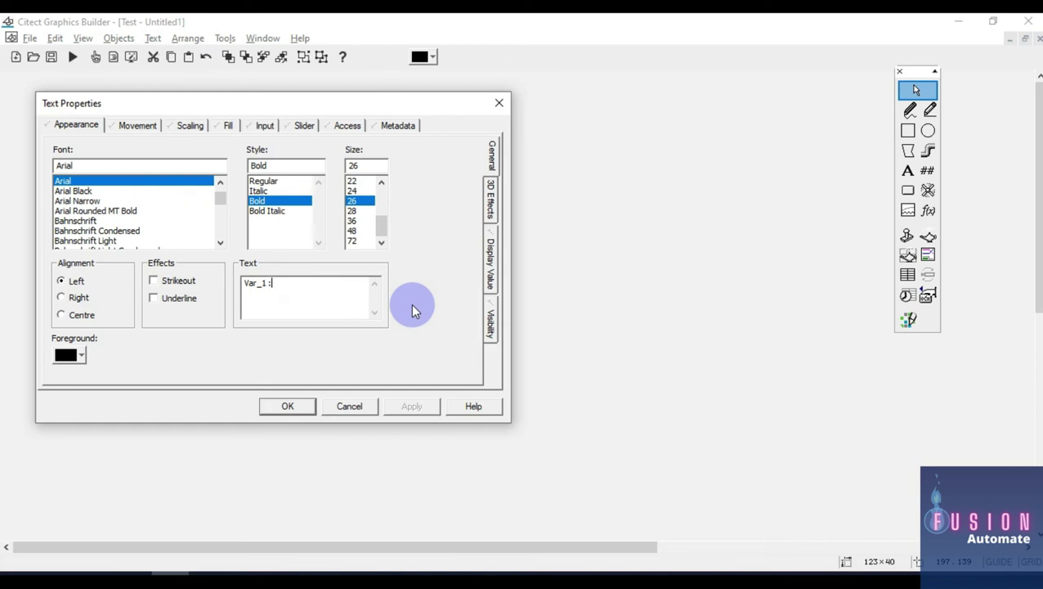
key(BackSpace)
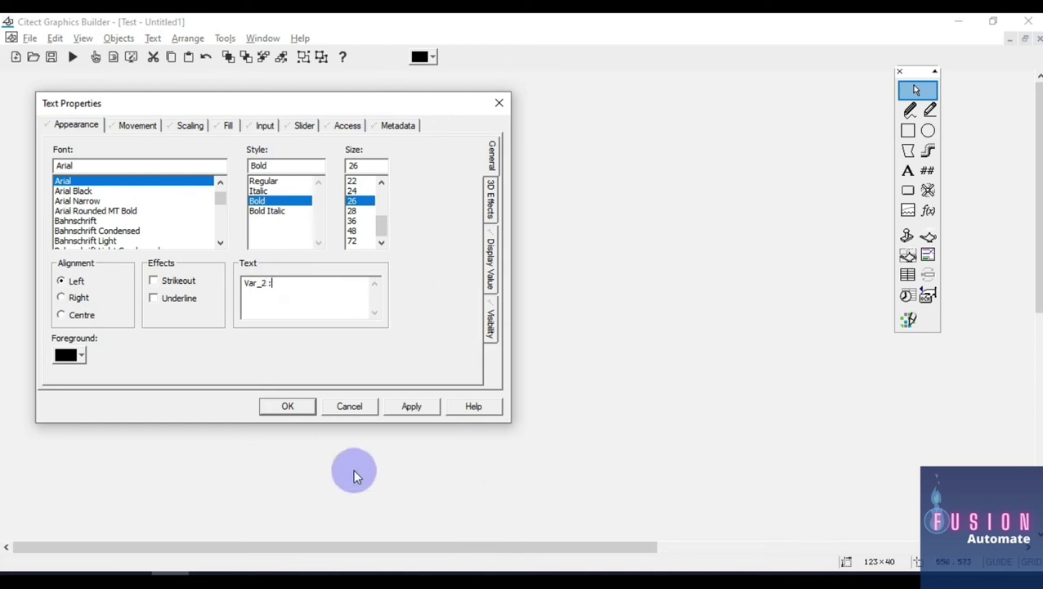
click(292, 408)
double_click(111, 260)
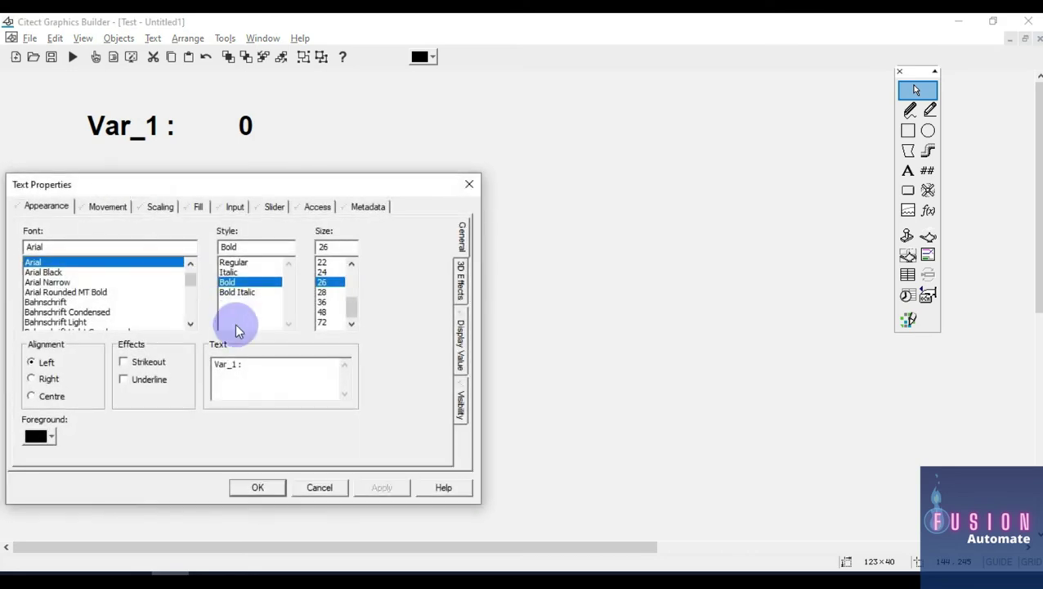
click(235, 365)
key(BackSpace)
text(3)
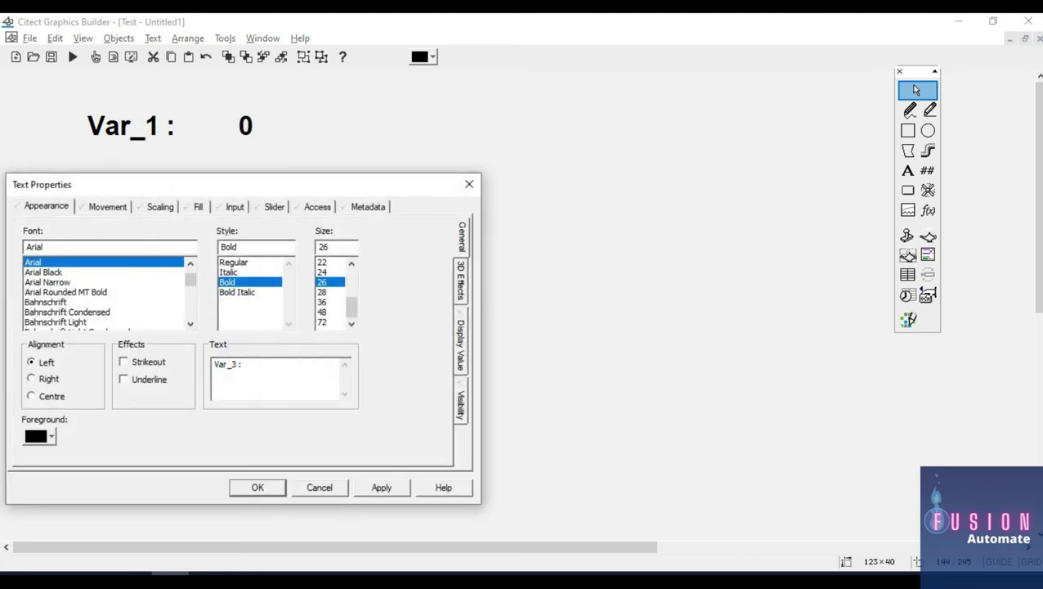
click(258, 488)
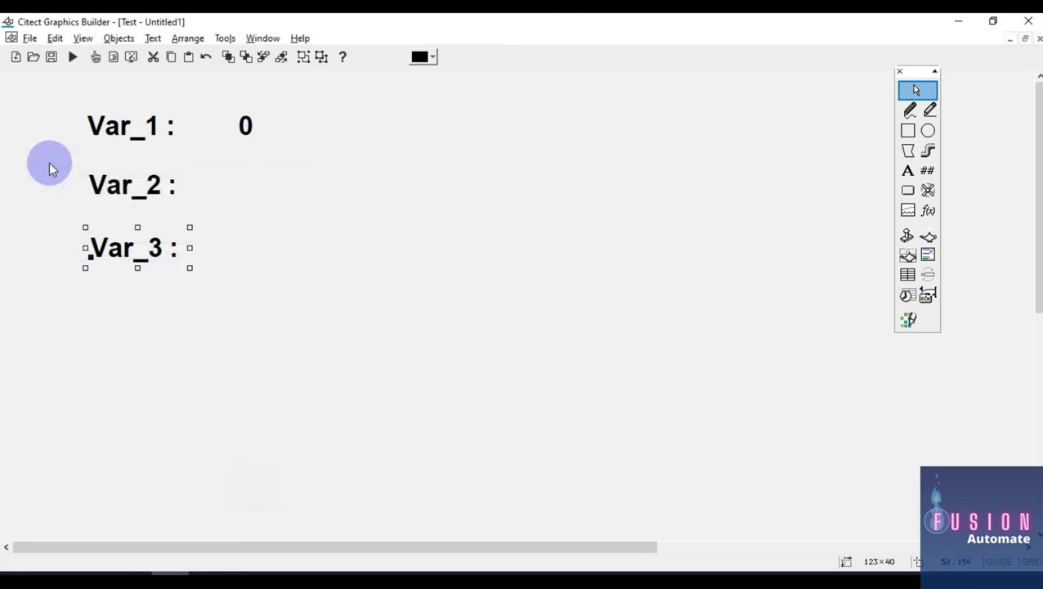
Step: Left-align the three Var labels, leaving the 0 display where it was
drag(35, 93, 296, 363)
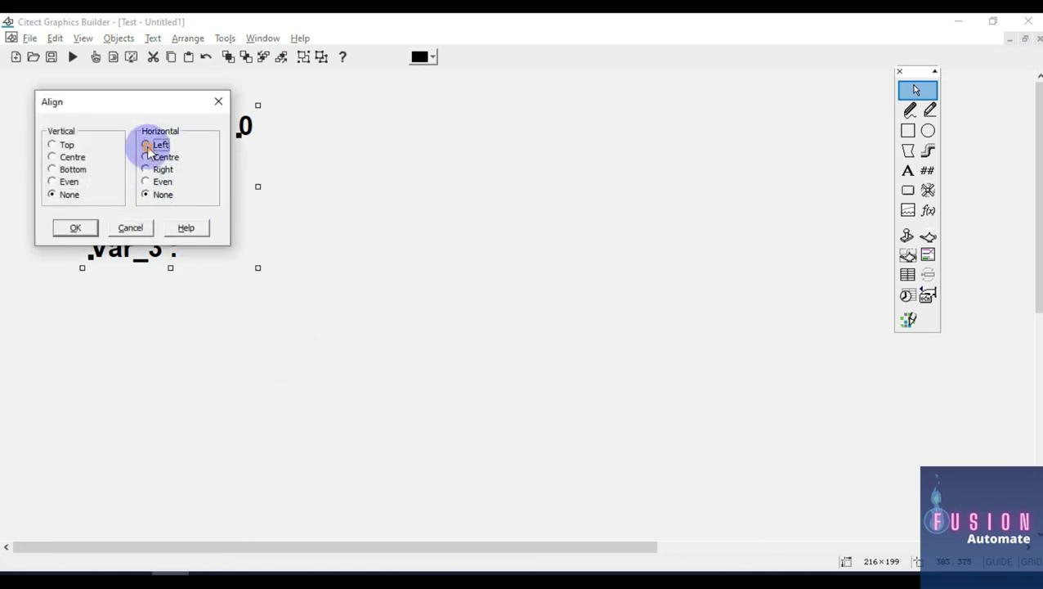
click(144, 146)
click(70, 226)
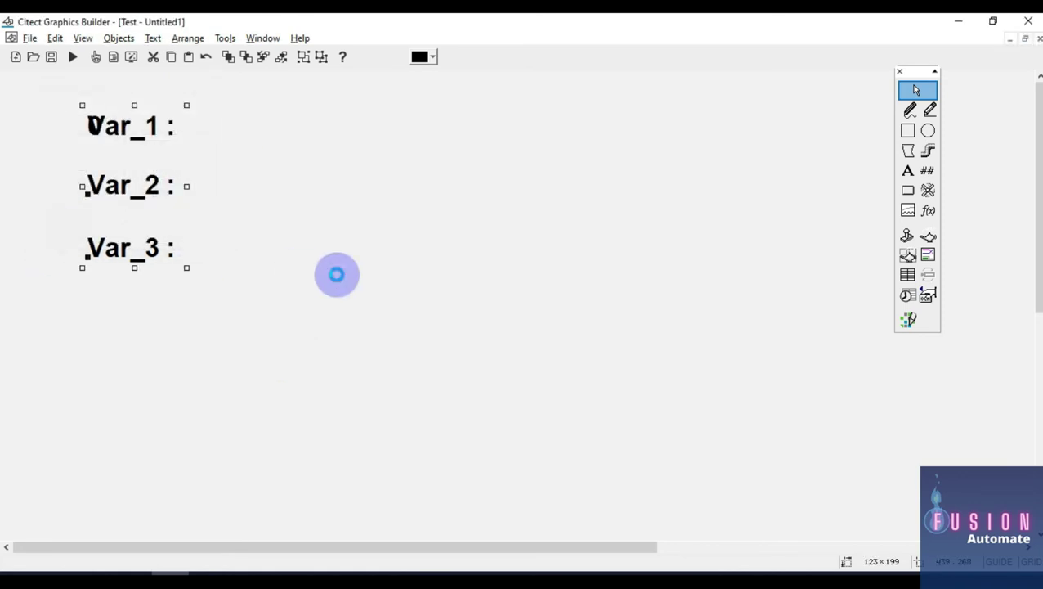
key(ctrl+z)
drag(42, 82, 231, 275)
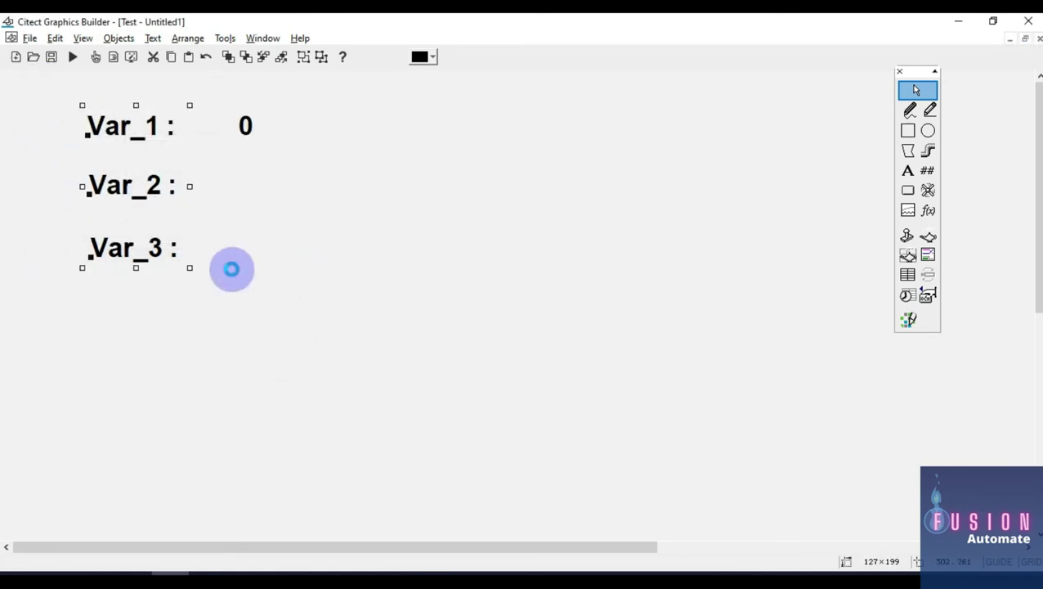
key(ctrl+l)
click(144, 146)
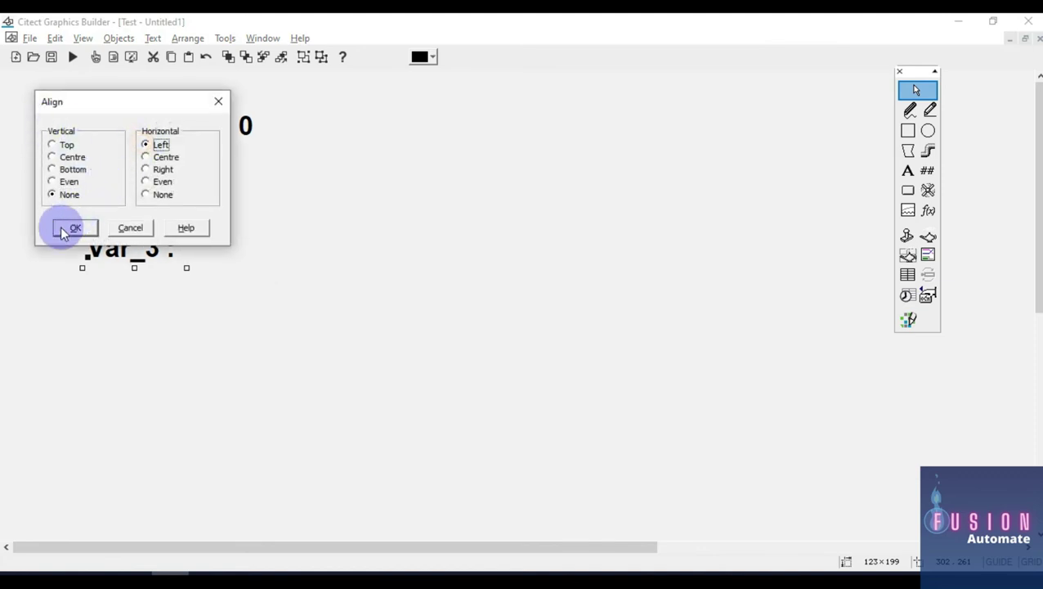
click(65, 227)
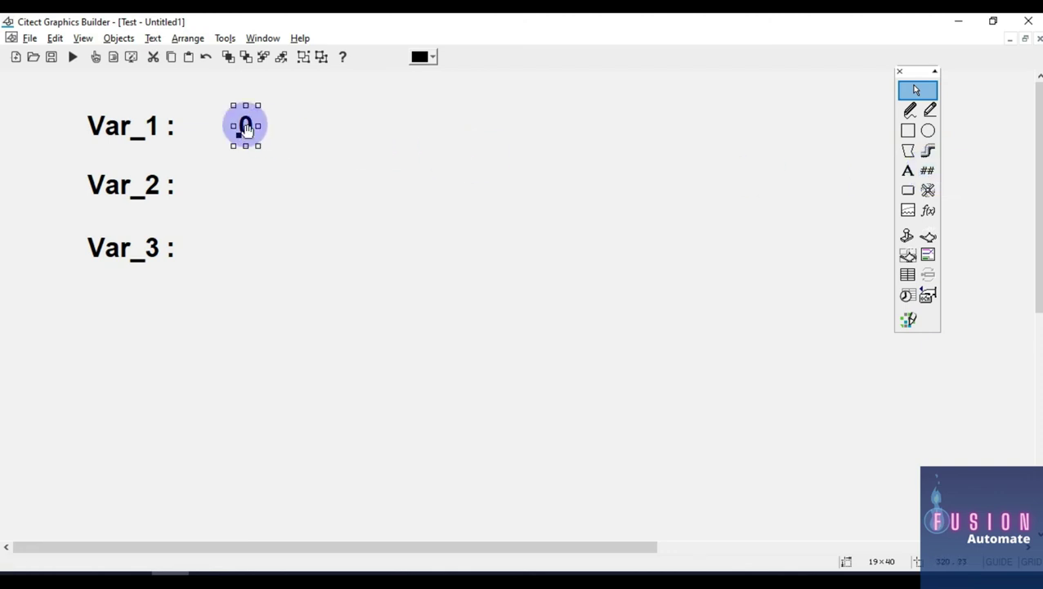
Step: Place number displays beside the Var_2 and Var_3 labels
click(927, 170)
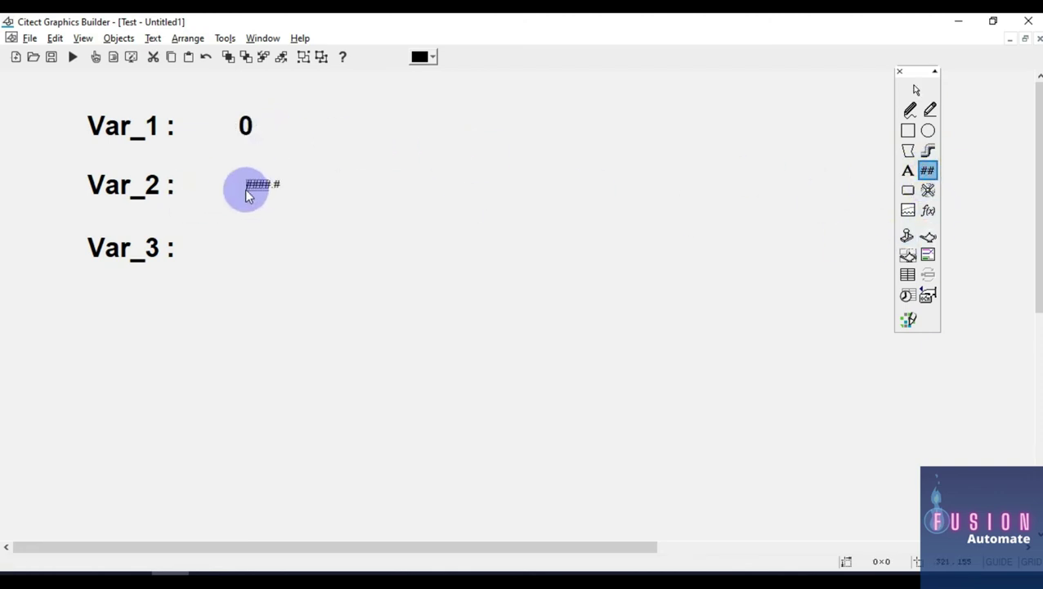
click(247, 194)
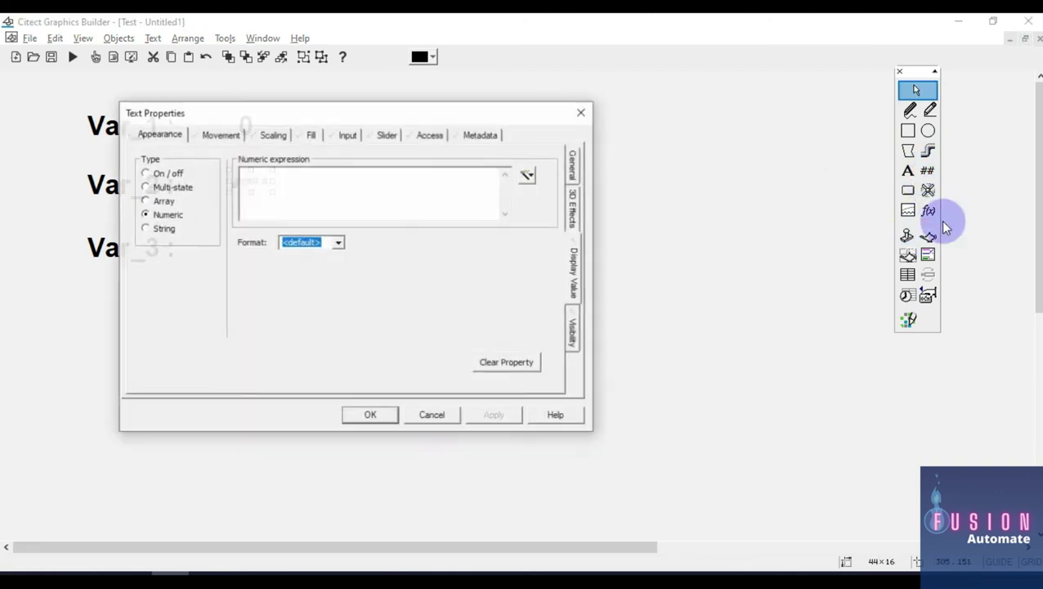
click(584, 114)
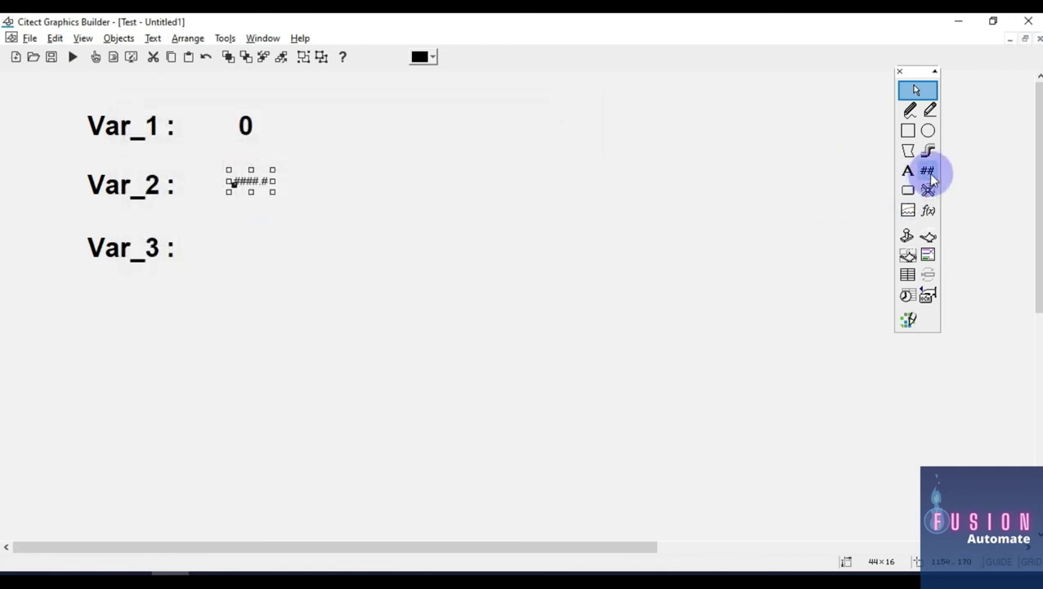
click(927, 172)
click(235, 260)
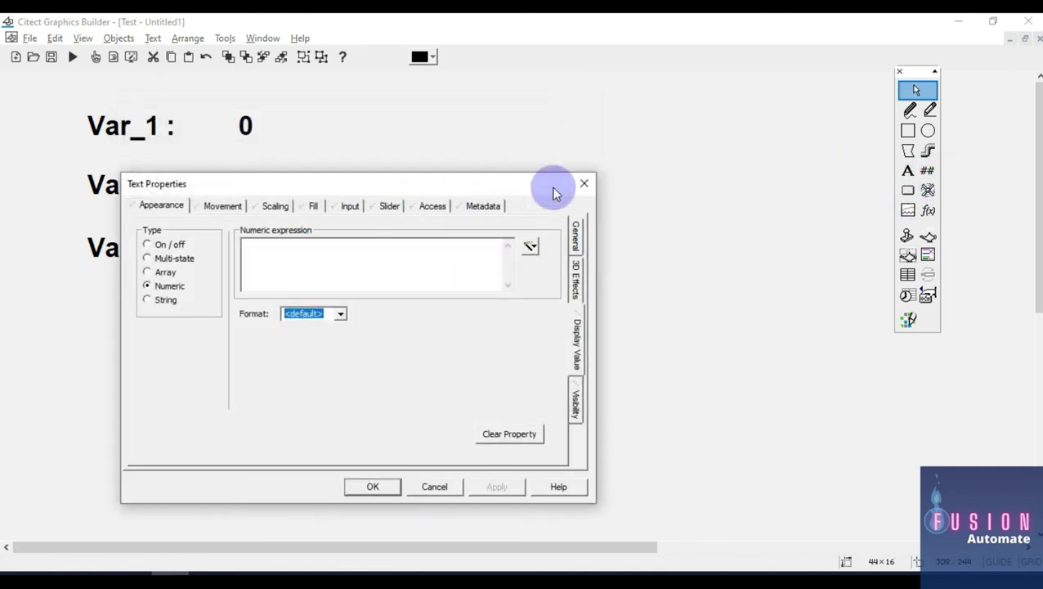
click(583, 183)
Step: Bind the Var_2 number display's expression to tag Var_2
drag(49, 166, 366, 203)
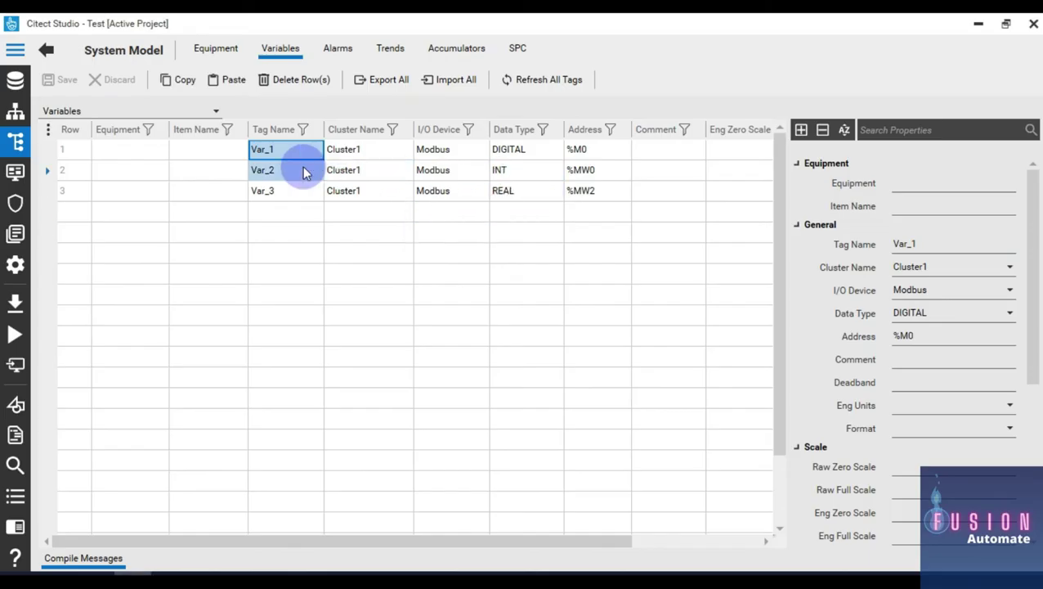
click(305, 170)
key(alt+Tab)
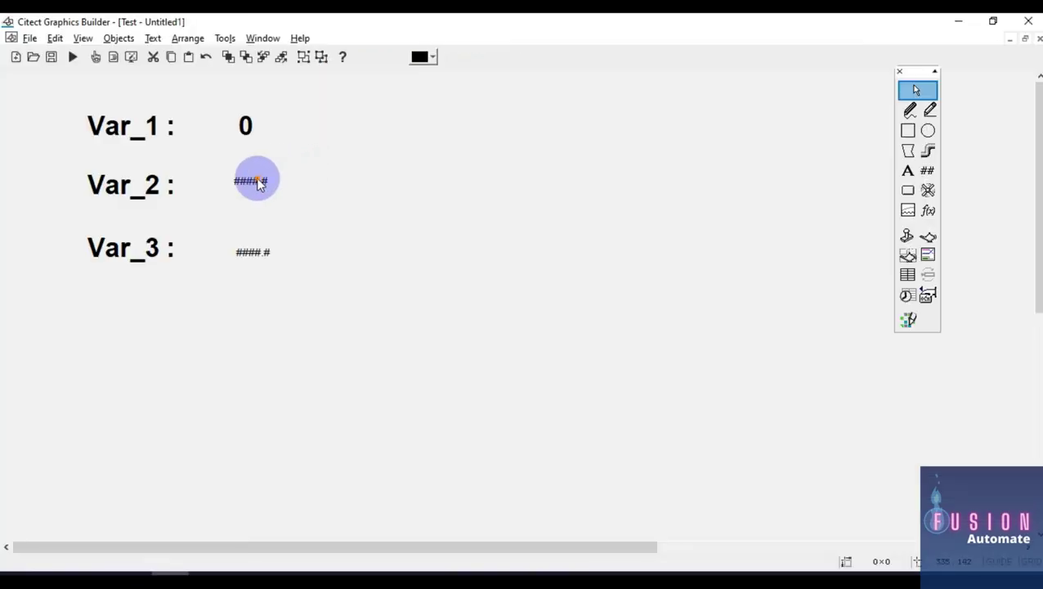
double_click(256, 181)
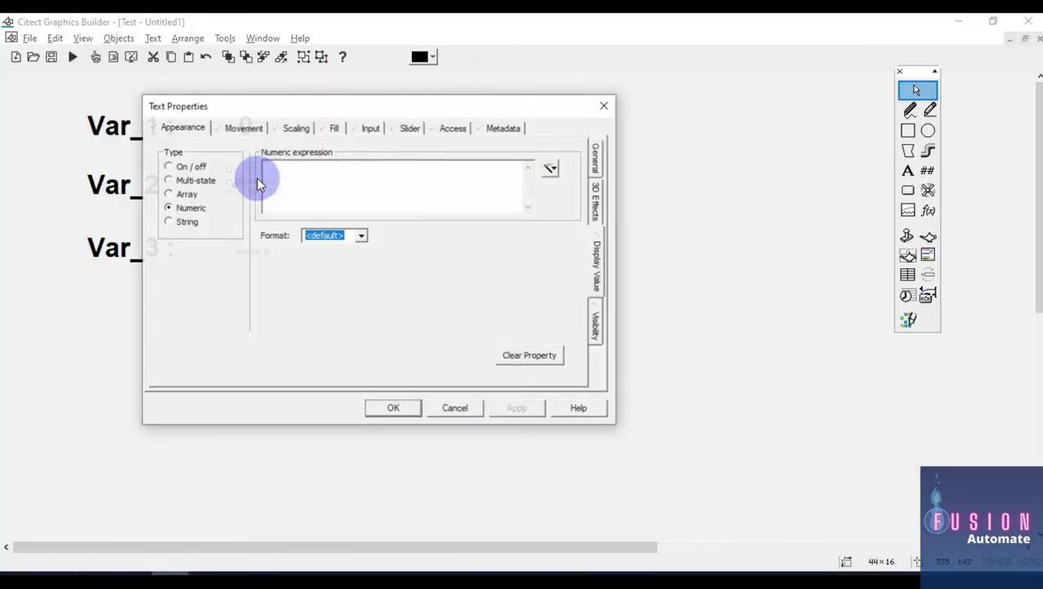
click(324, 173)
text(Var_2)
Step: Format the Var_2 display as #### in bold, size 26
click(361, 235)
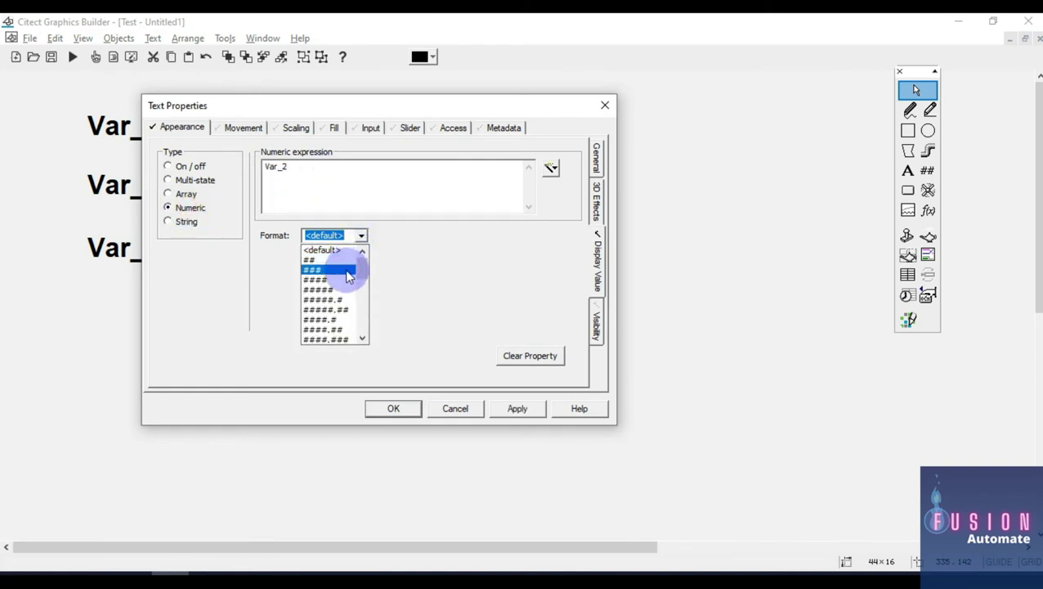
click(343, 280)
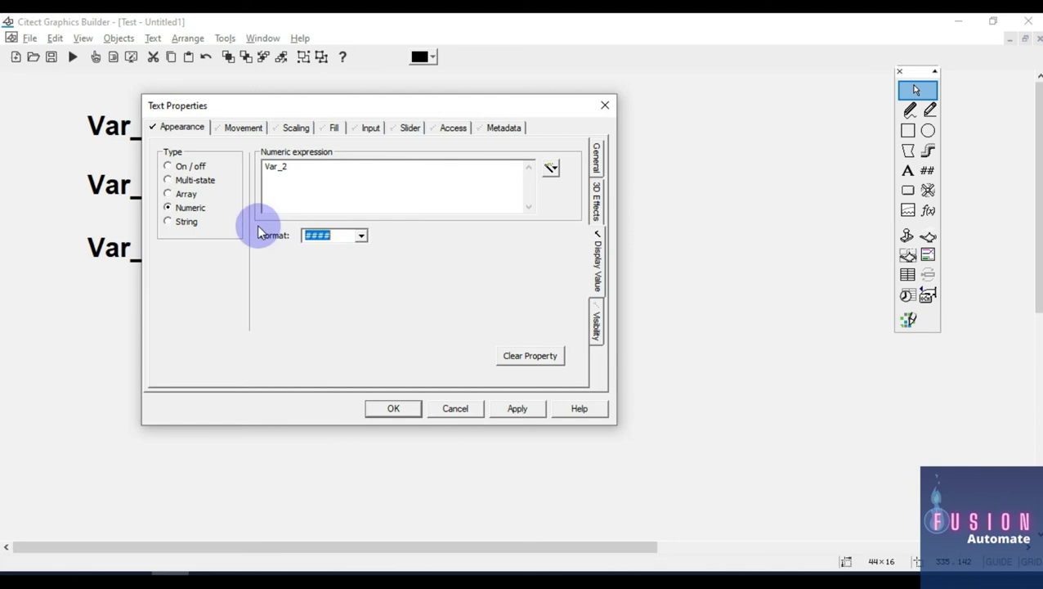
click(598, 161)
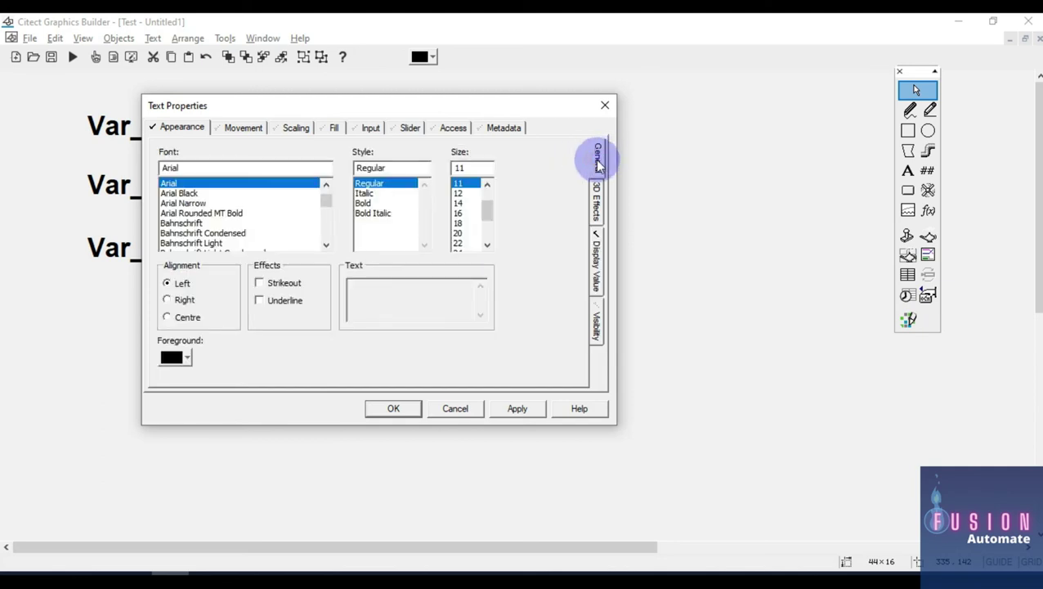
scroll(466, 233, down, 2)
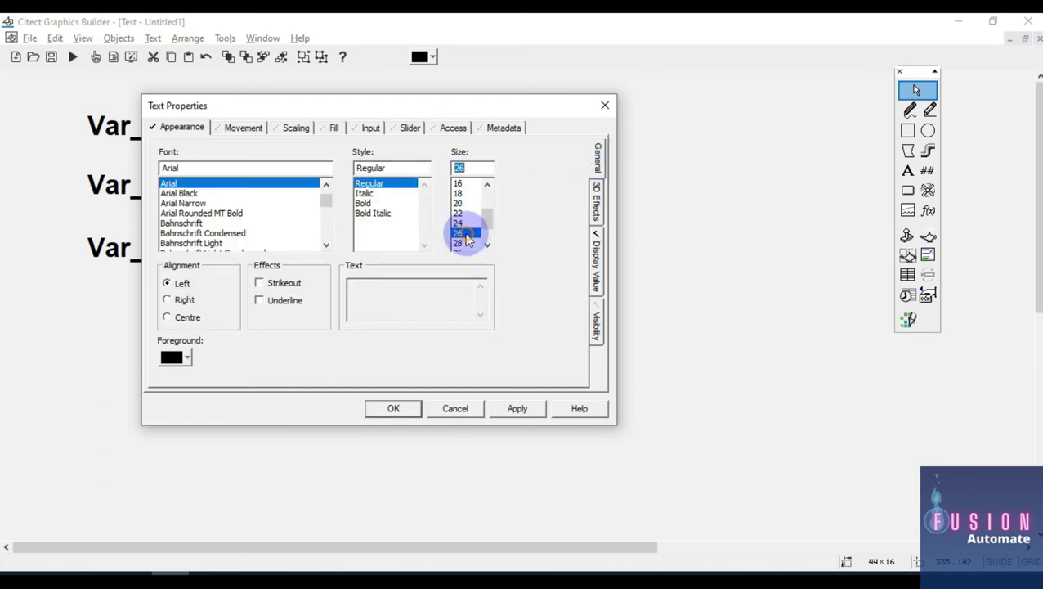
click(384, 204)
click(396, 408)
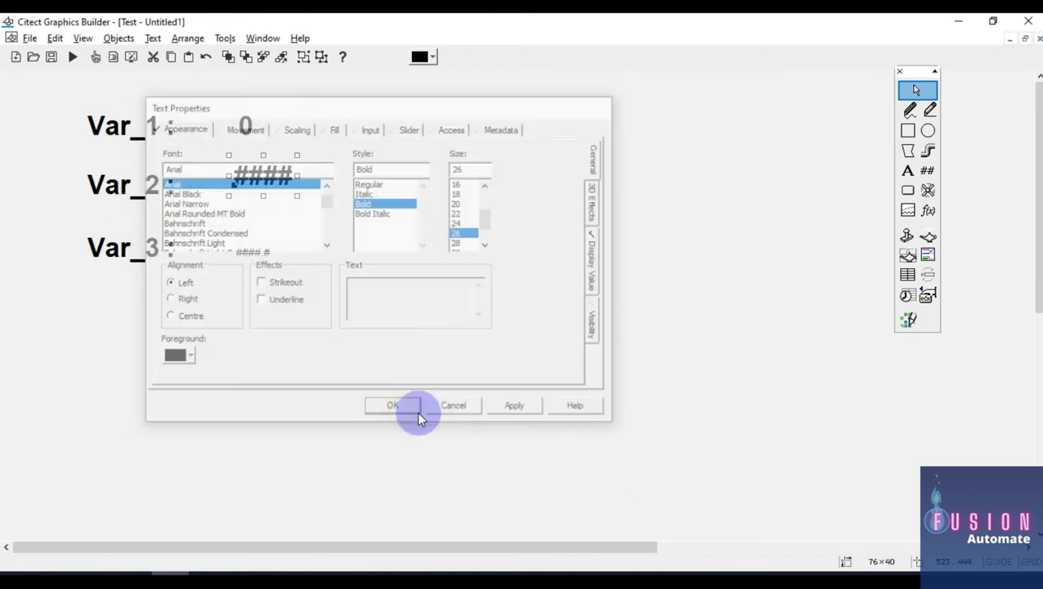
click(584, 282)
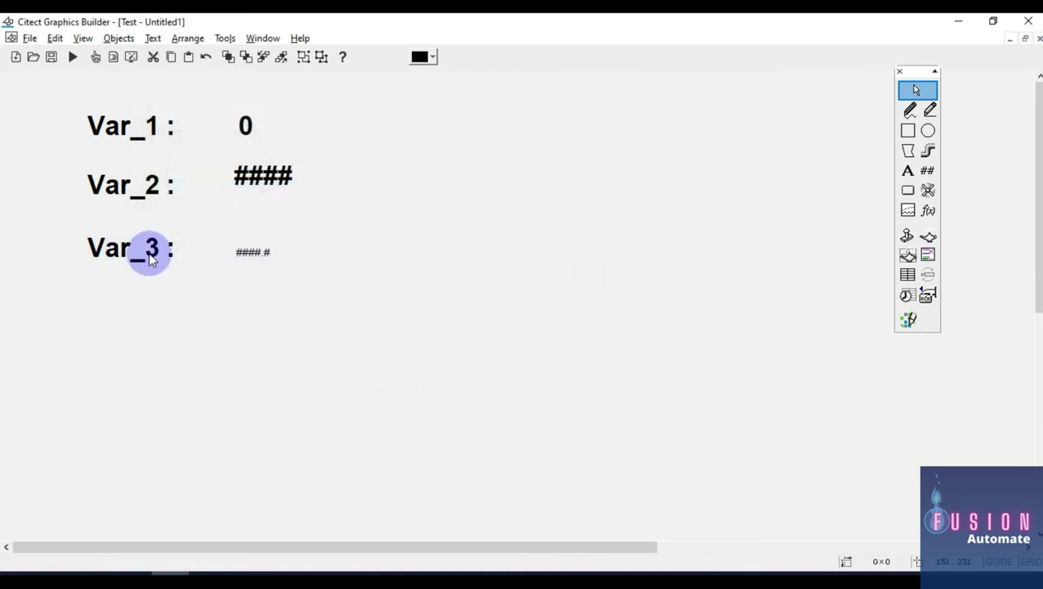
key(alt+Tab)
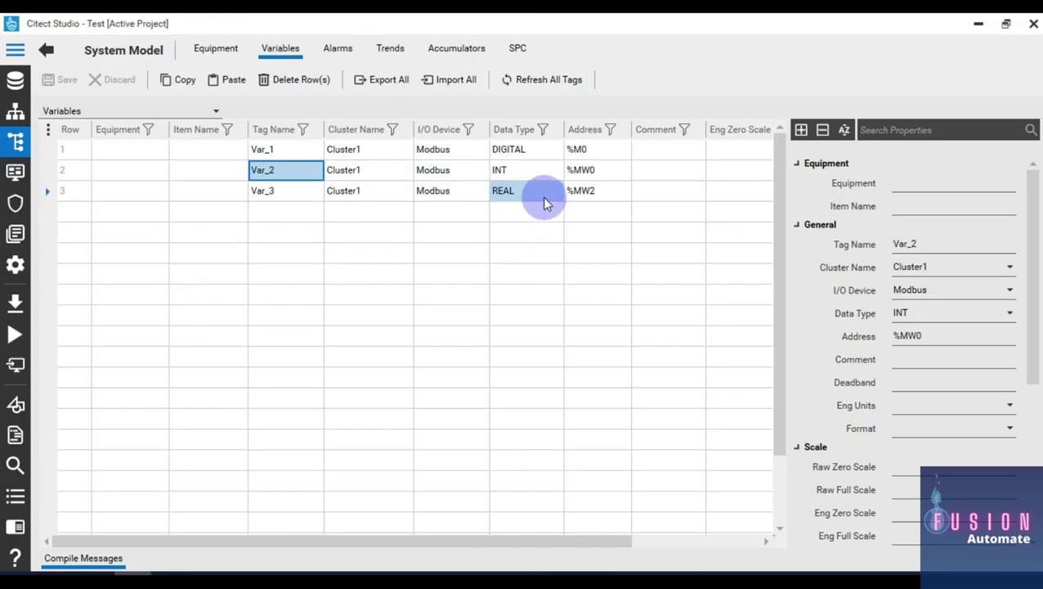
Step: Give the Var_3 number display tag Var_3 and the #####.## format
key(alt+Tab)
double_click(261, 254)
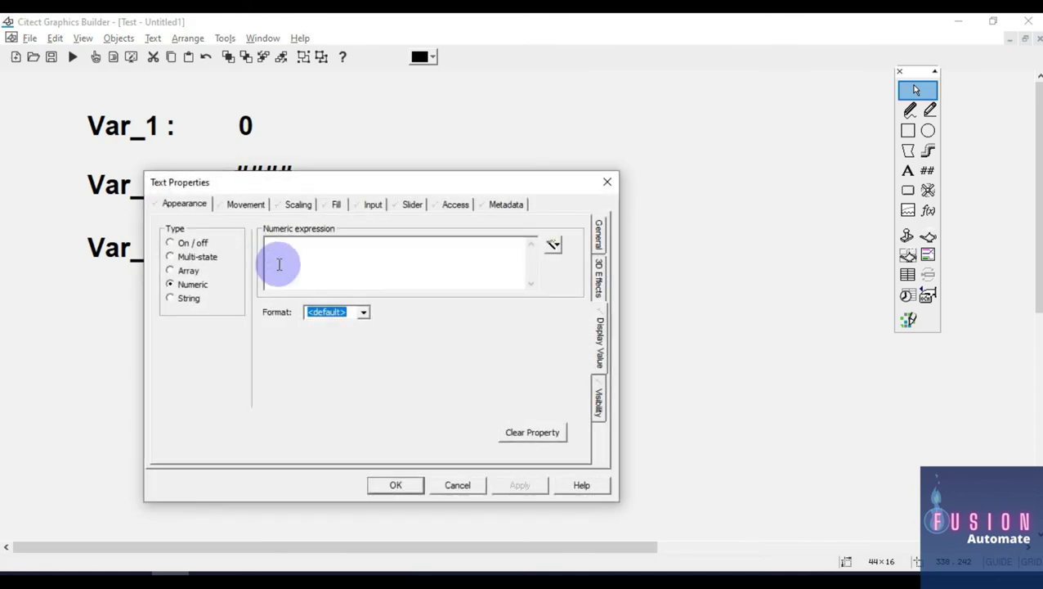
click(364, 313)
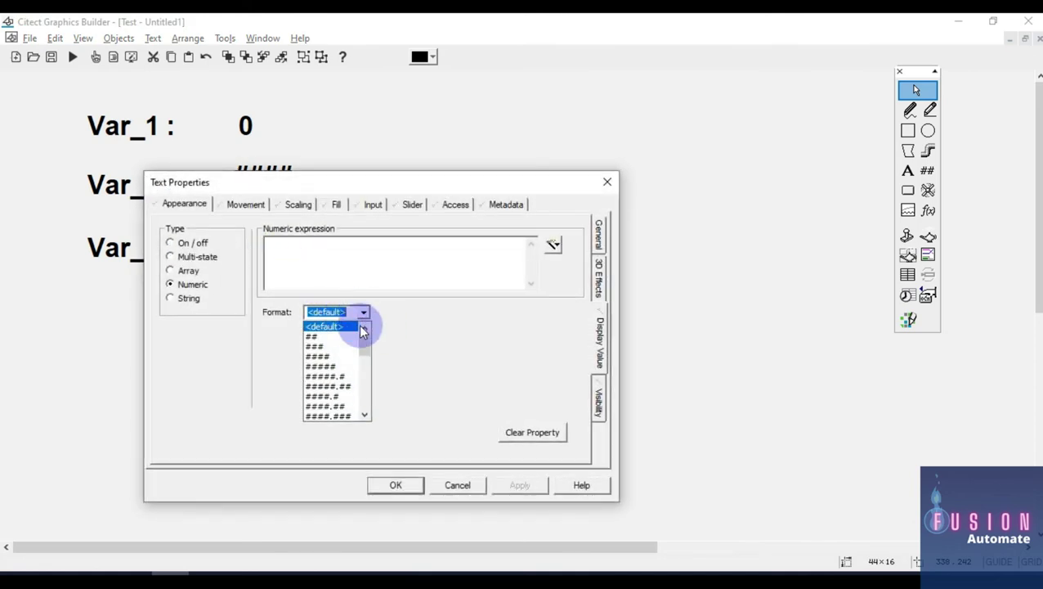
click(346, 390)
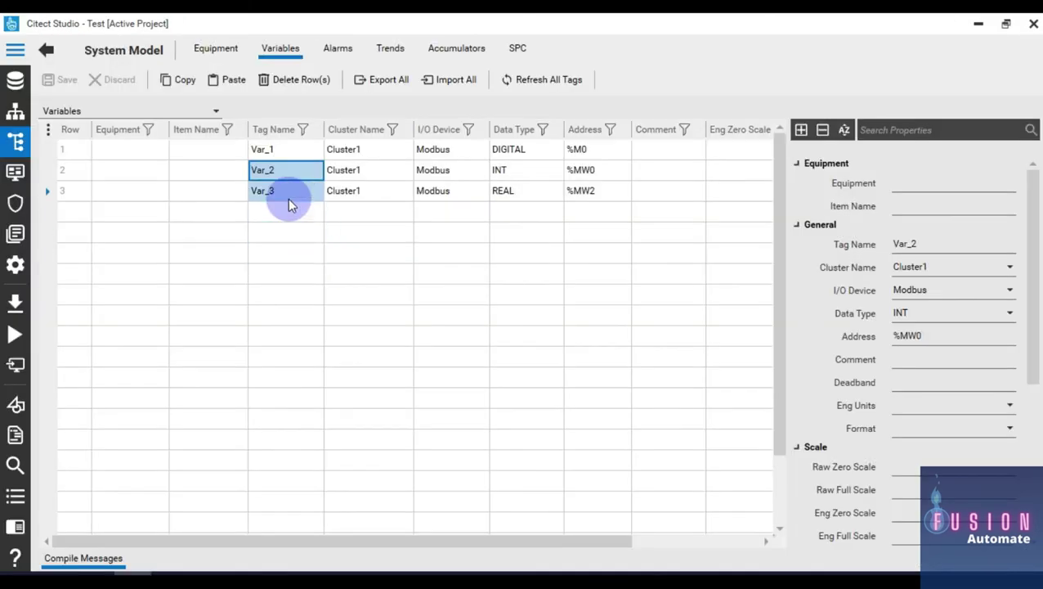
click(288, 198)
key(alt+Tab)
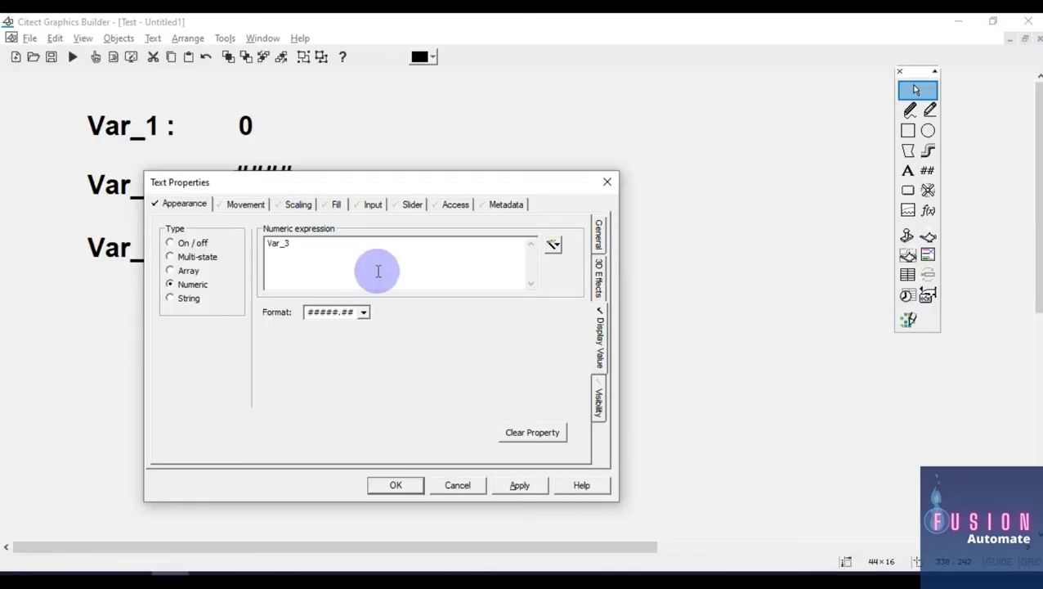
Step: Make the Var_3 value bold size 26, then select all three value displays for alignment
click(602, 236)
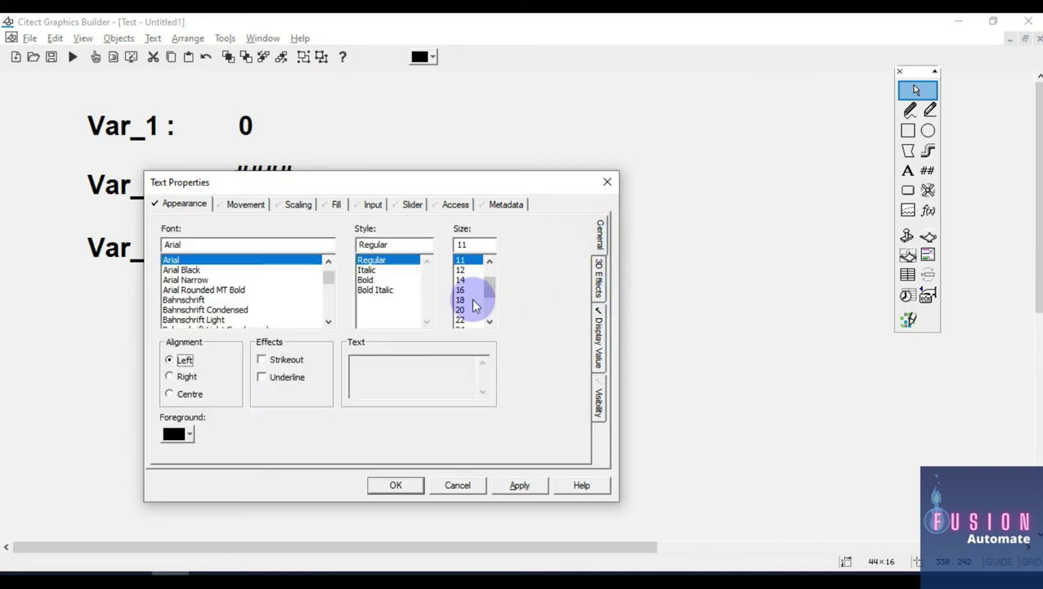
scroll(472, 323, down, 1)
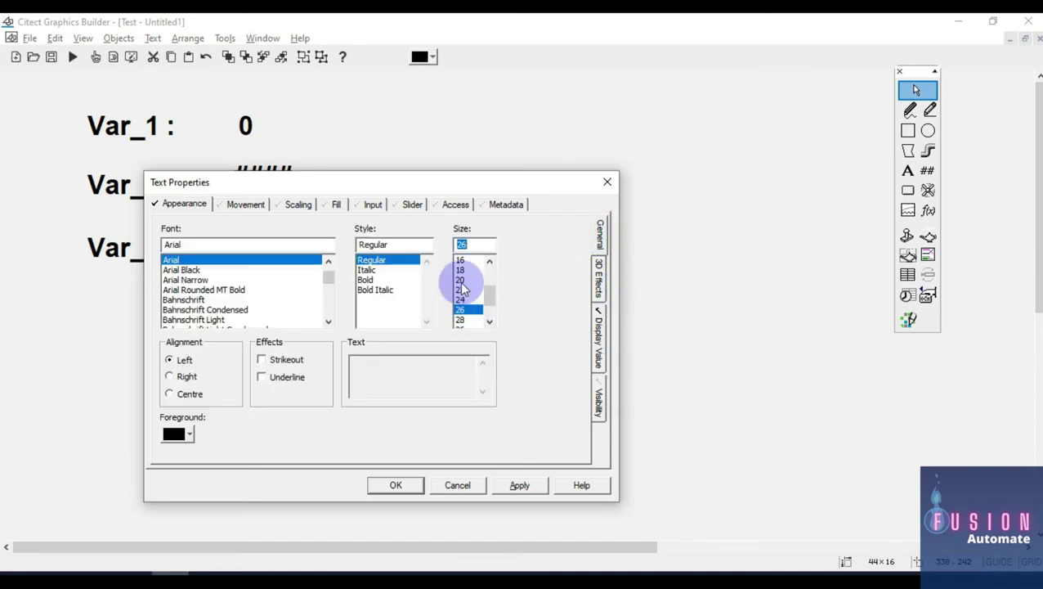
click(381, 281)
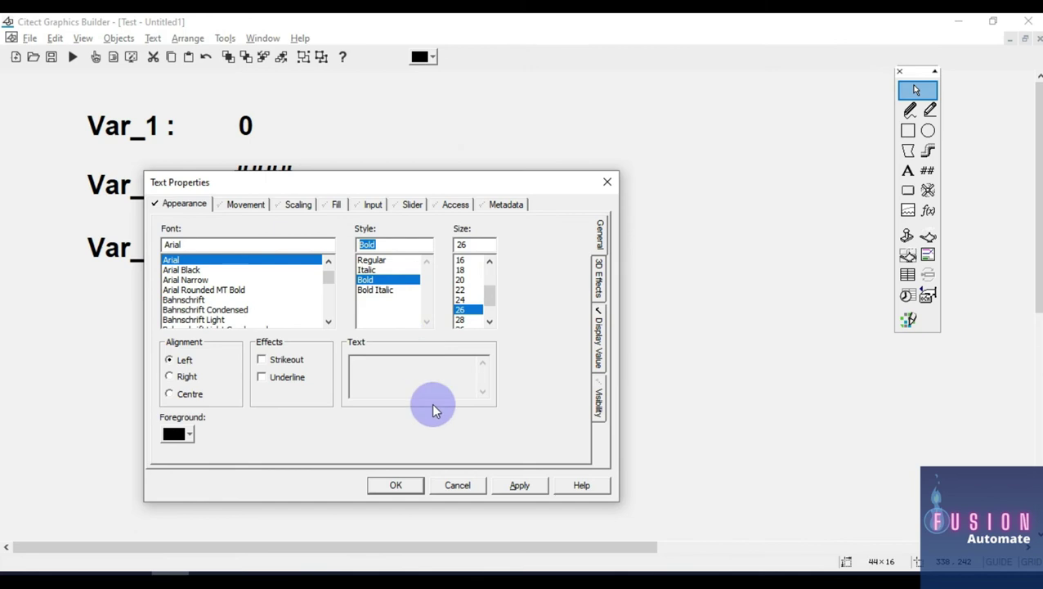
click(405, 486)
drag(547, 357, 224, 80)
key(ctrl+l)
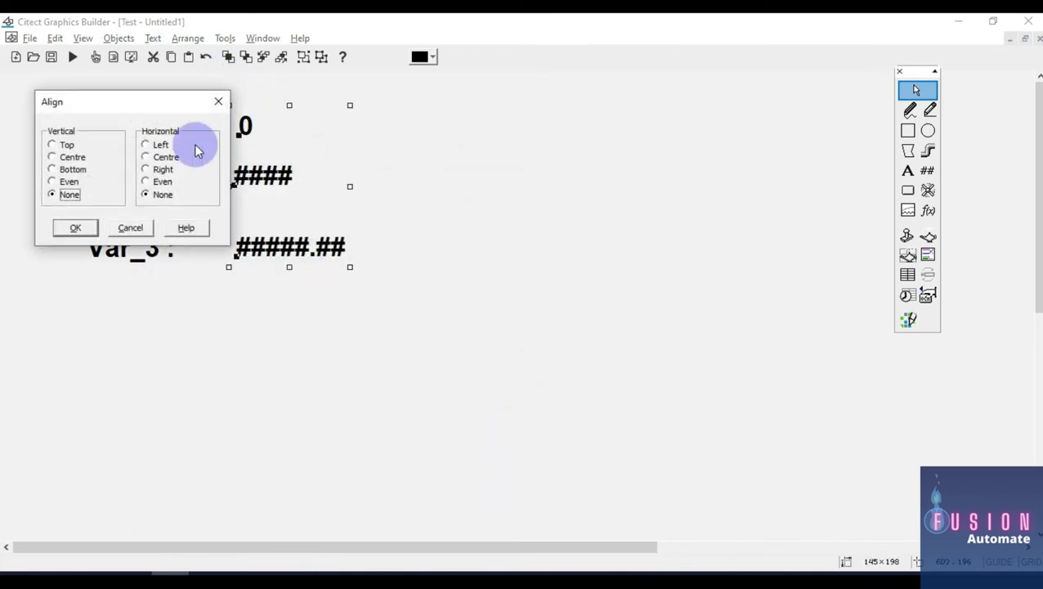
Step: Left-align the three value displays and vertically centre Var_3's label with its value
click(160, 144)
click(74, 229)
click(462, 292)
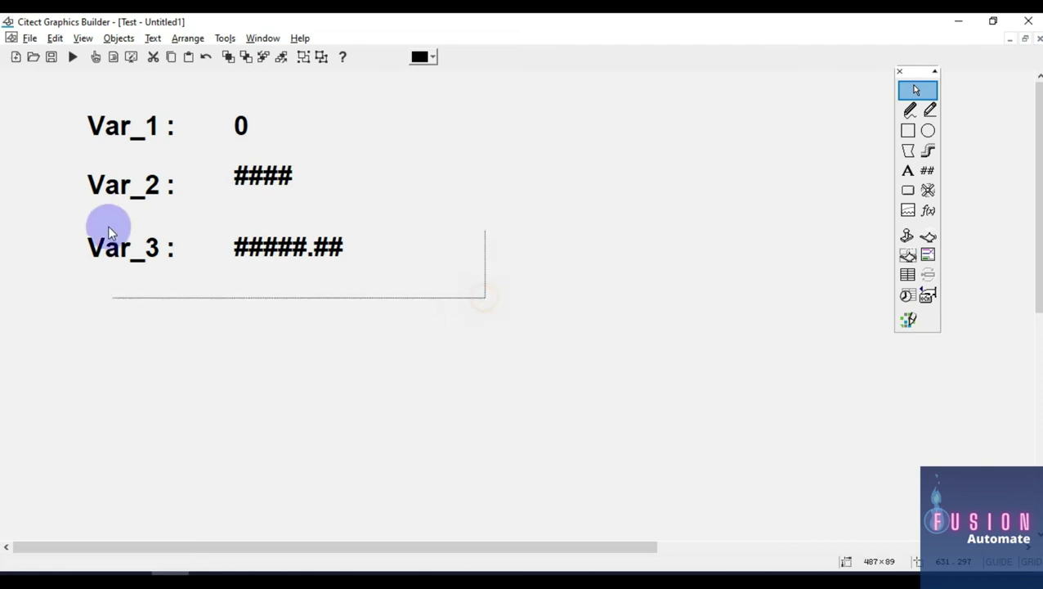
drag(108, 227, 60, 203)
key(ctrl+l)
click(72, 156)
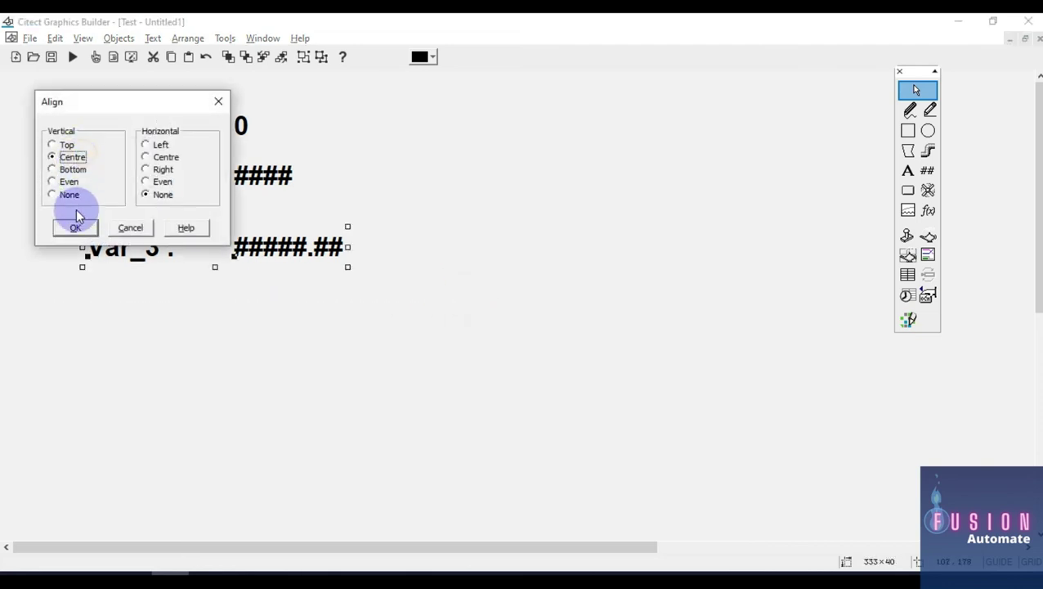
click(74, 227)
Step: Vertically centre the Var_2 and Var_1 labels with their values
drag(470, 214, 34, 149)
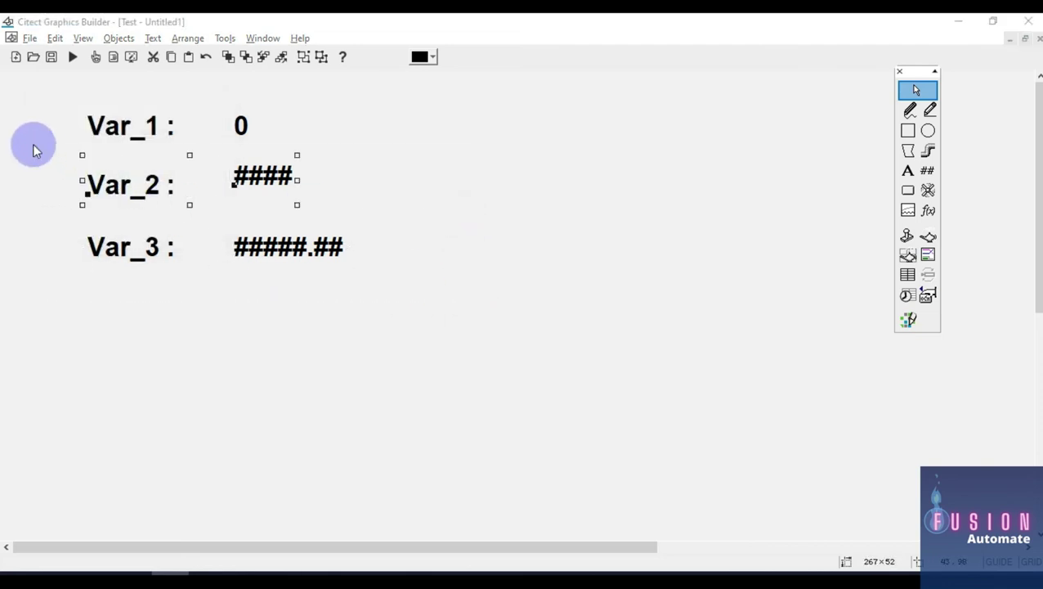
key(ctrl+l)
click(54, 156)
click(74, 226)
drag(435, 147, 63, 97)
key(ctrl+l)
click(72, 156)
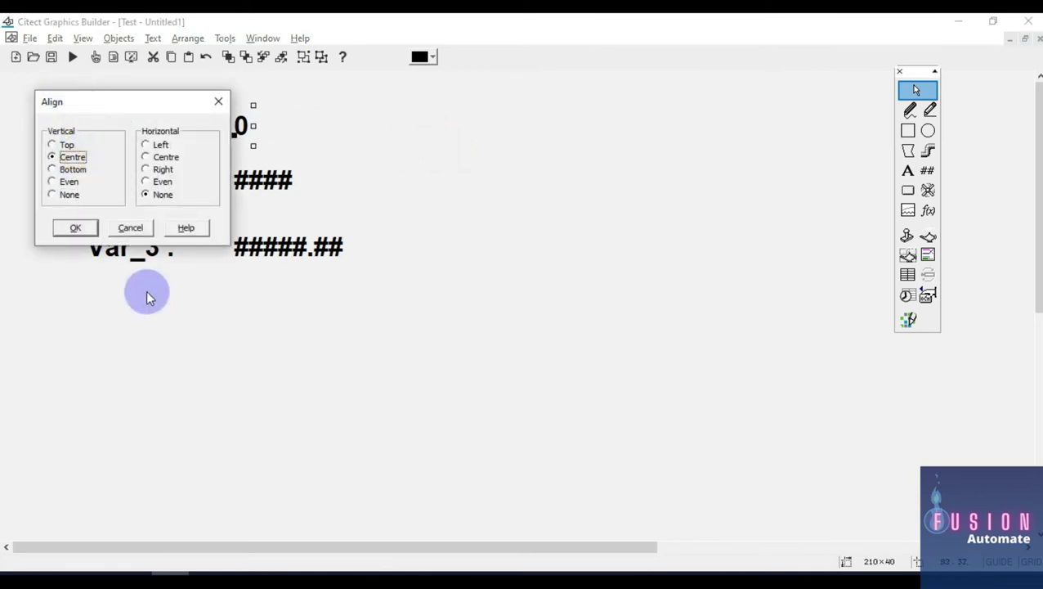
click(75, 227)
Step: Move the Var_3 row up closer to Var_2 and start saving the page
drag(70, 77, 273, 144)
drag(350, 218, 56, 143)
drag(421, 326, 76, 199)
click(318, 253)
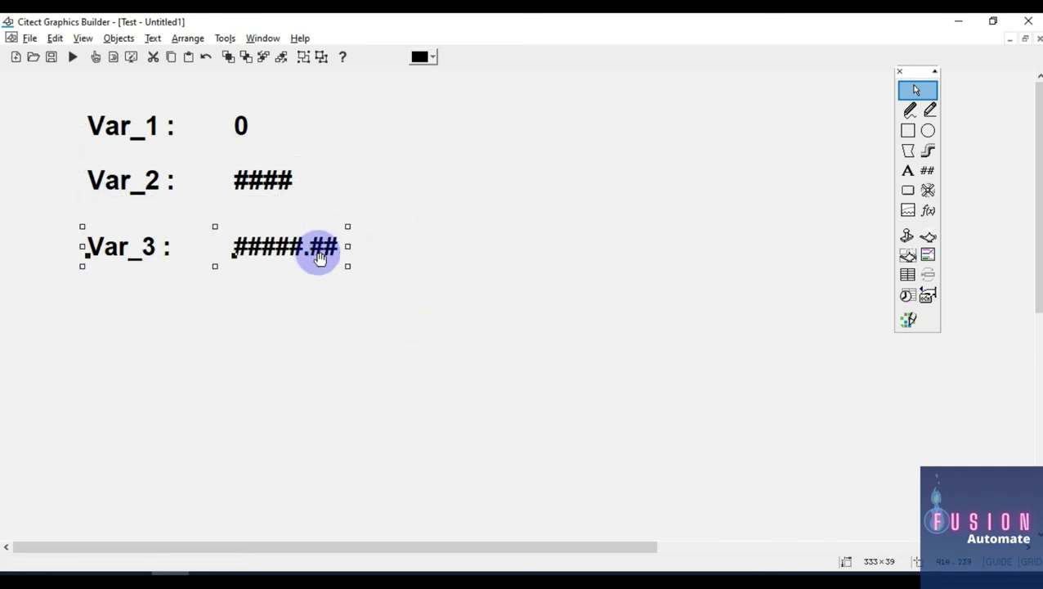
click(318, 253)
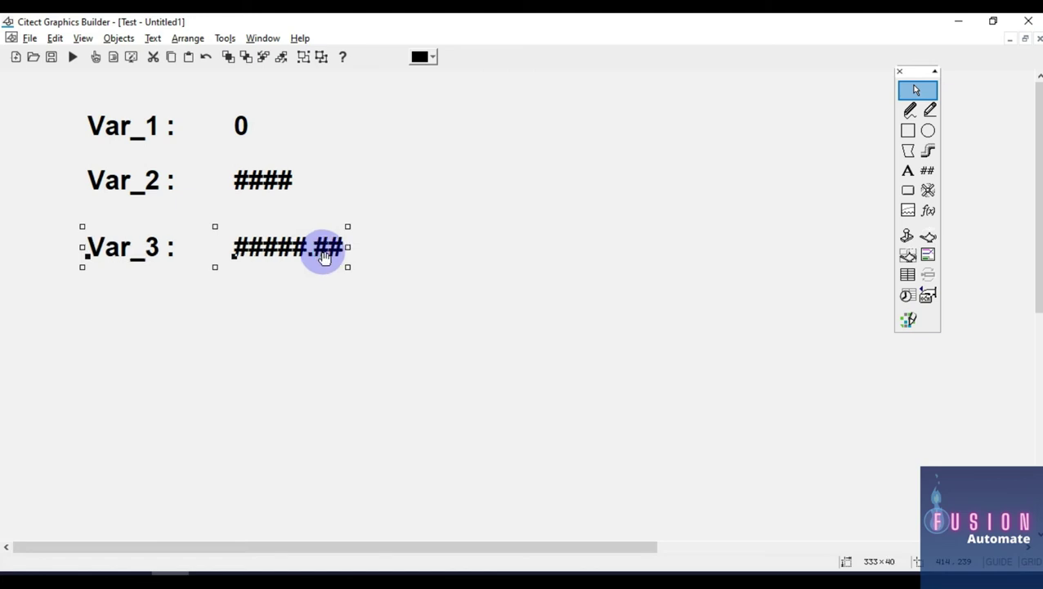
drag(324, 256, 326, 238)
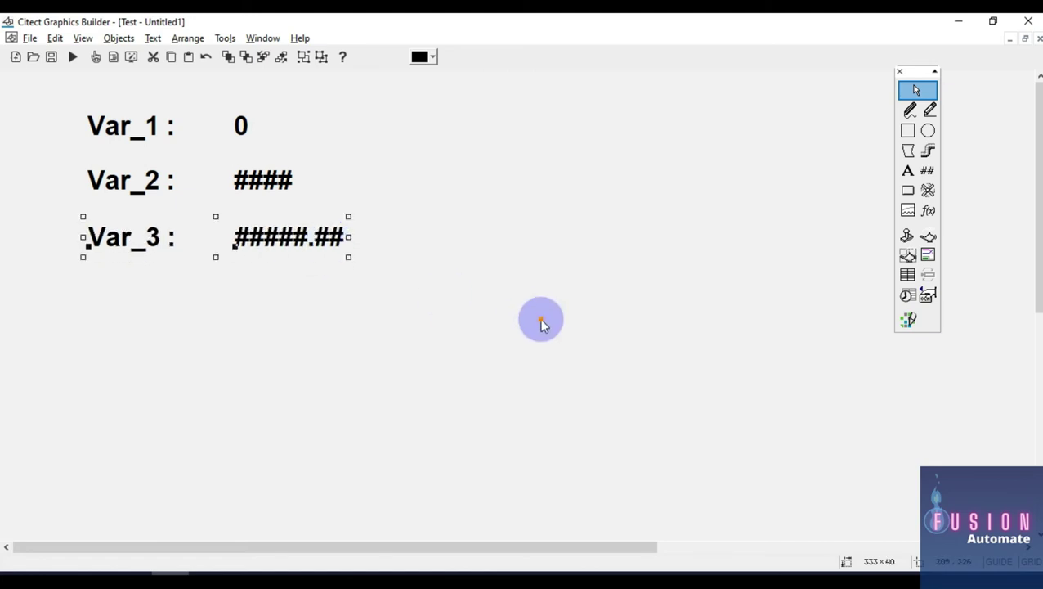
click(540, 320)
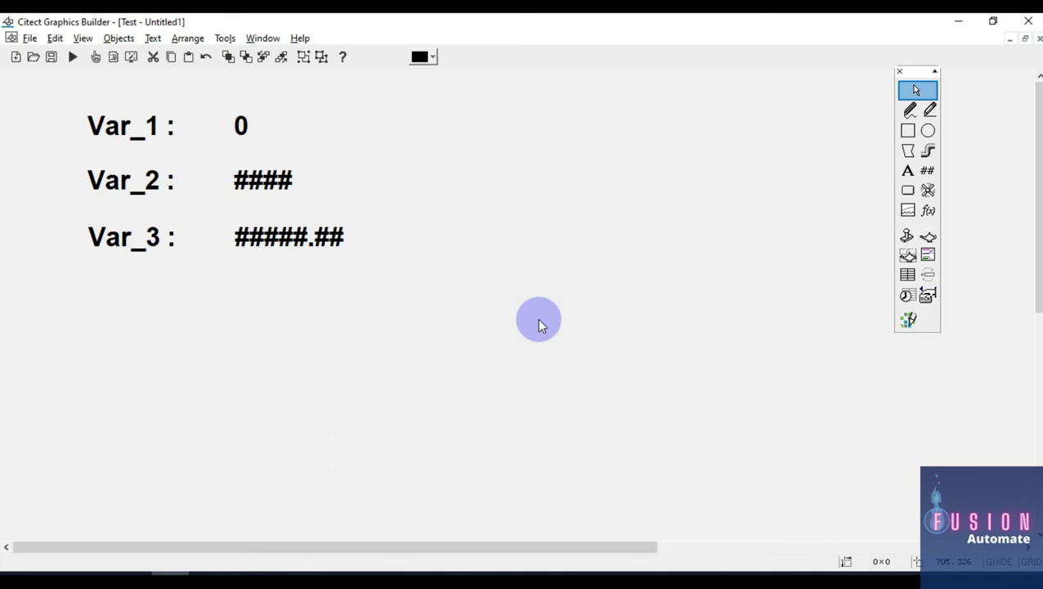
drag(214, 90, 394, 342)
click(437, 316)
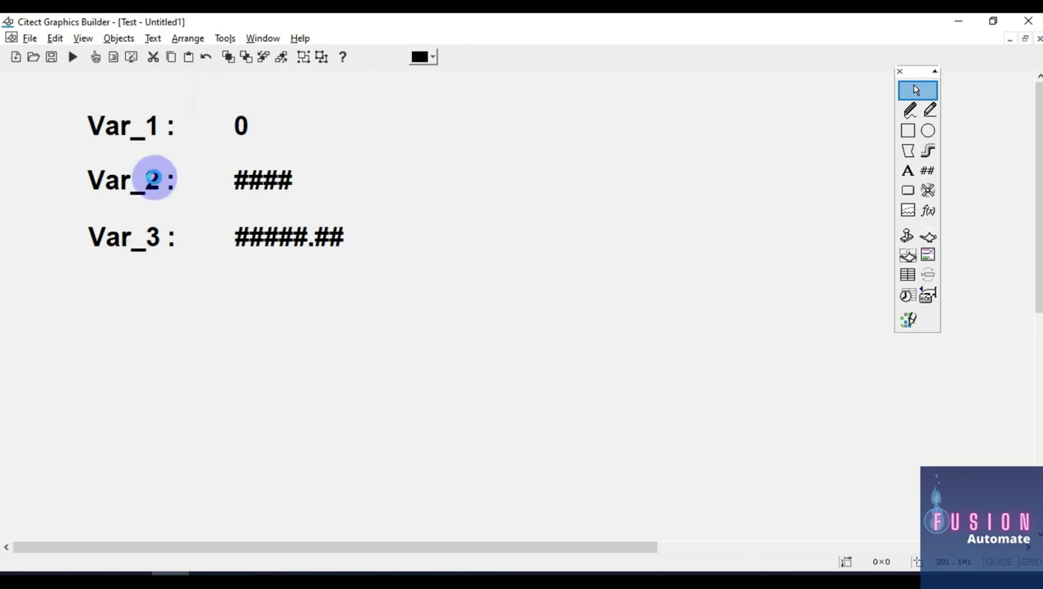
key(ctrl+s)
Step: Save the page as Page_1 and bring Control Expert's variable list forward
text(Page_1)
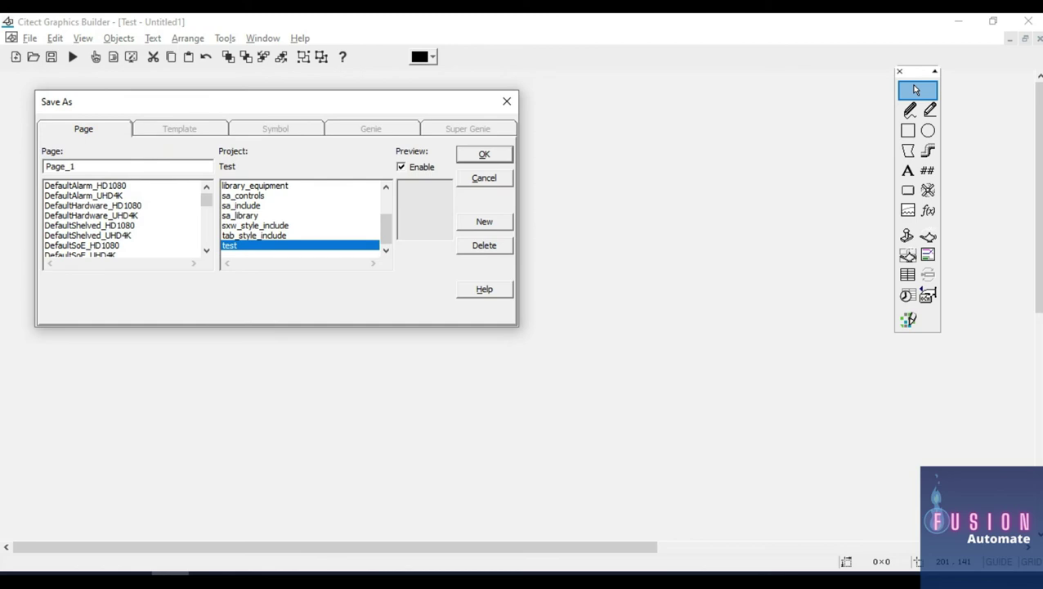
key(Return)
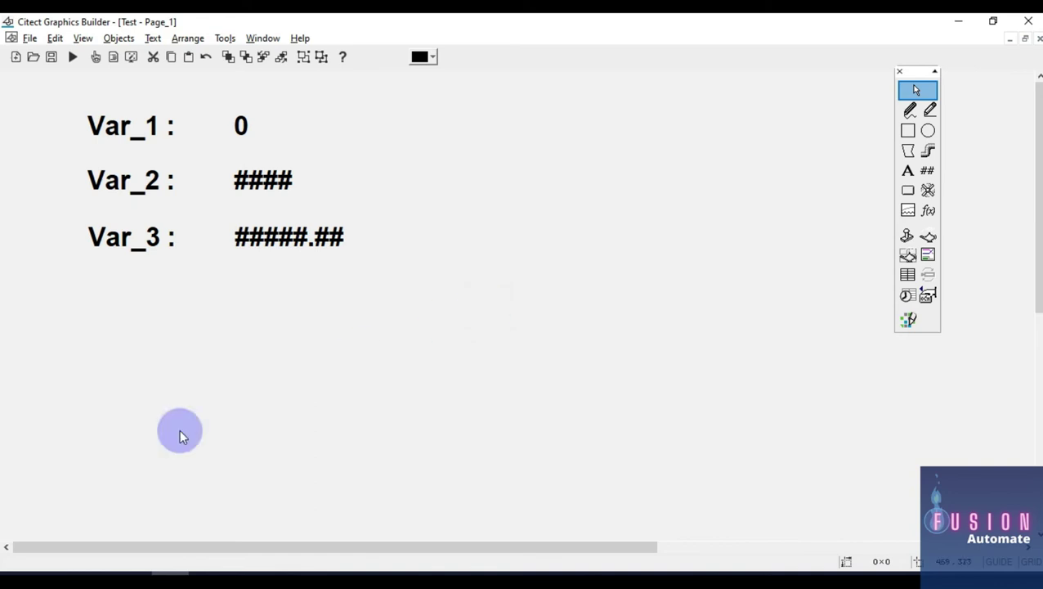
click(59, 567)
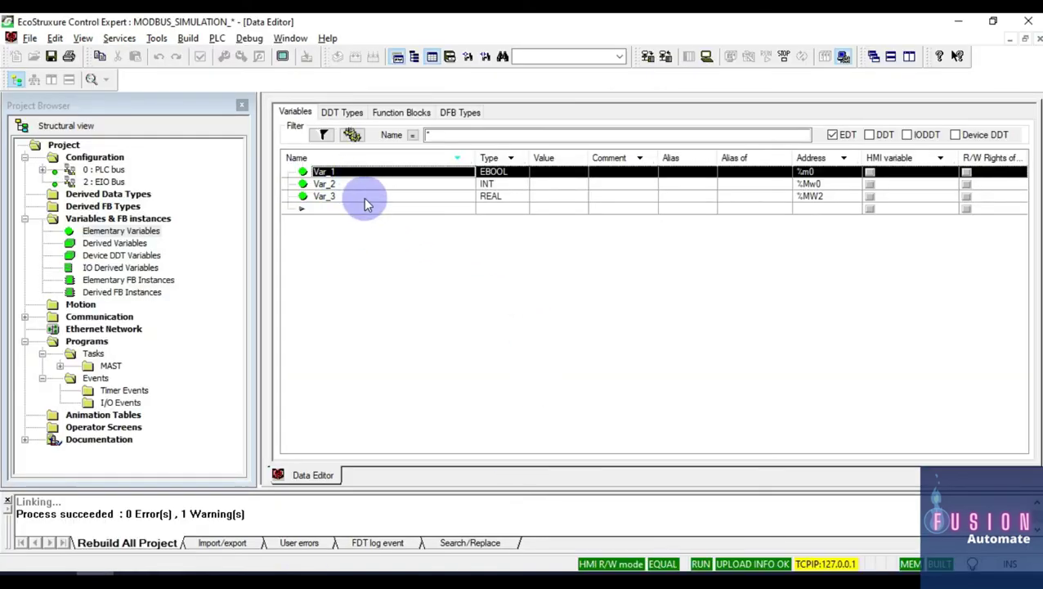
Step: Add Var_1, Var_2 and Var_3 to a new animation table in Modification mode
key(ctrl+a)
key(ctrl+t)
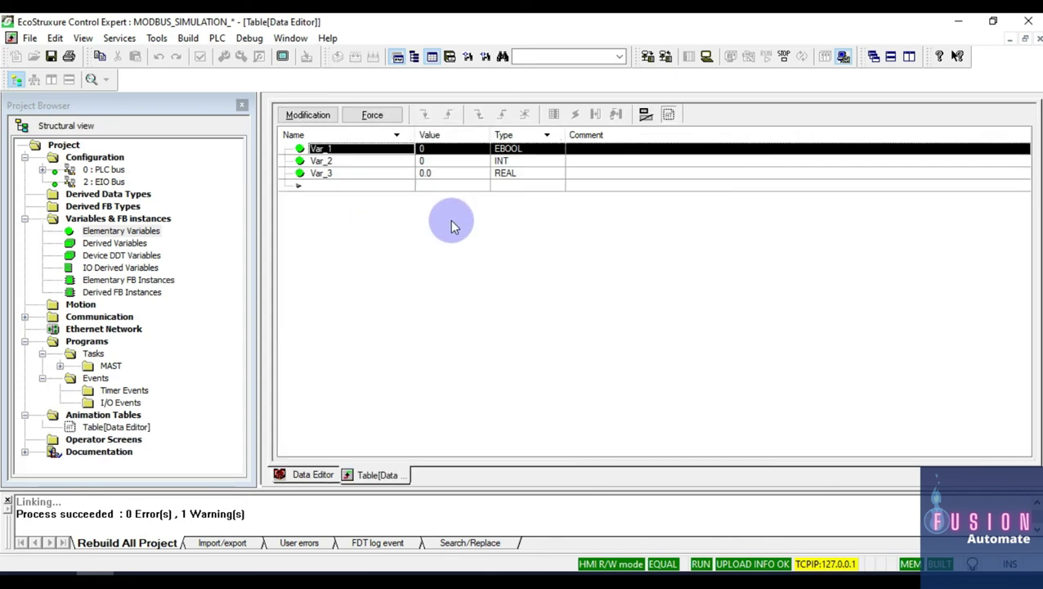
click(325, 117)
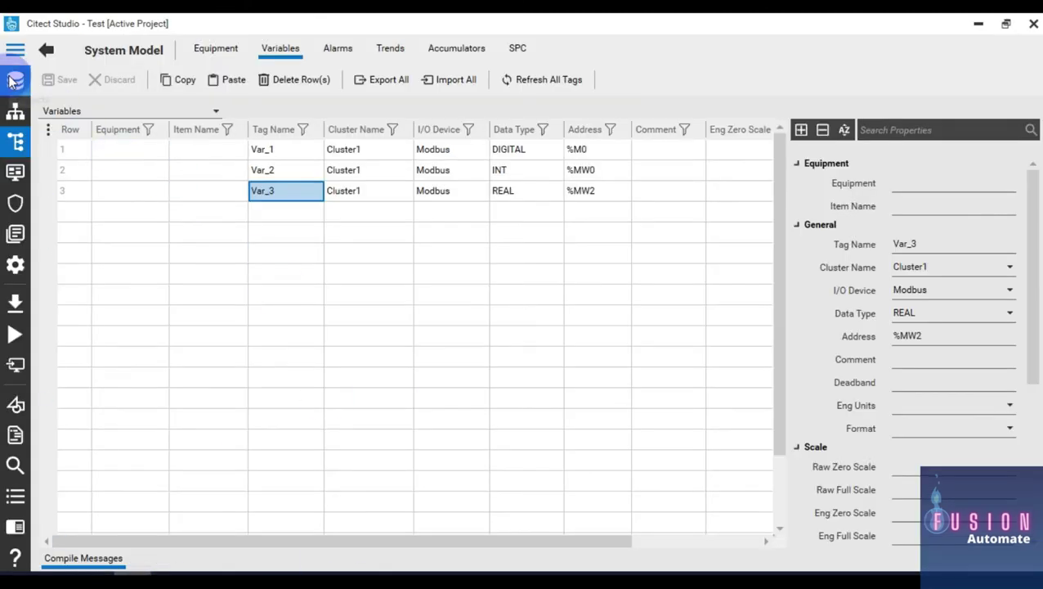
Step: Launch the Setup Wizard from the Projects page for the Test project
click(14, 80)
click(350, 79)
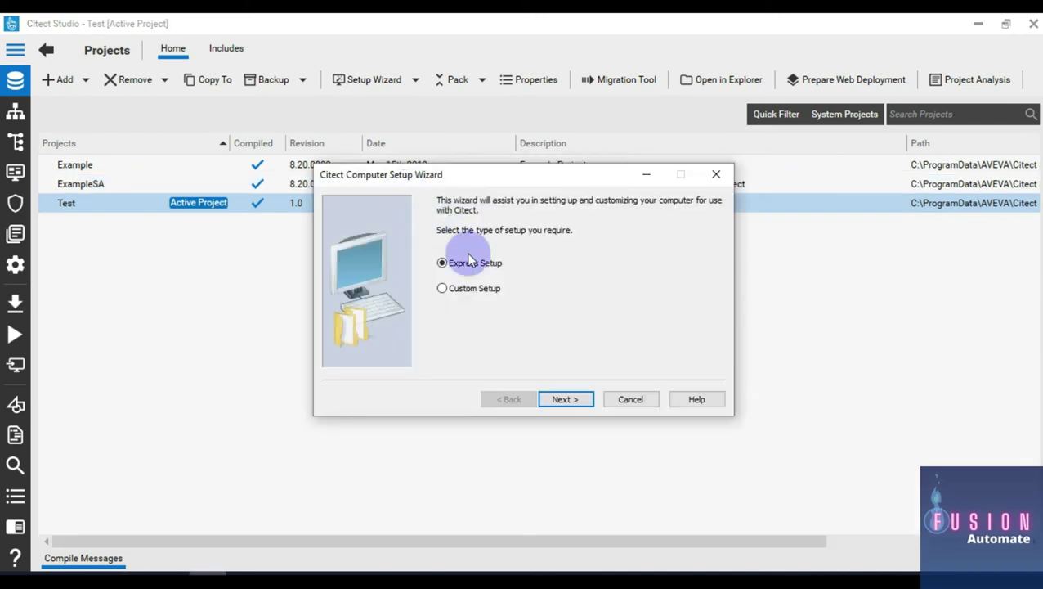
Step: Run Express Setup with startup page Page_1 and the server and control client role
click(567, 398)
click(570, 399)
click(571, 399)
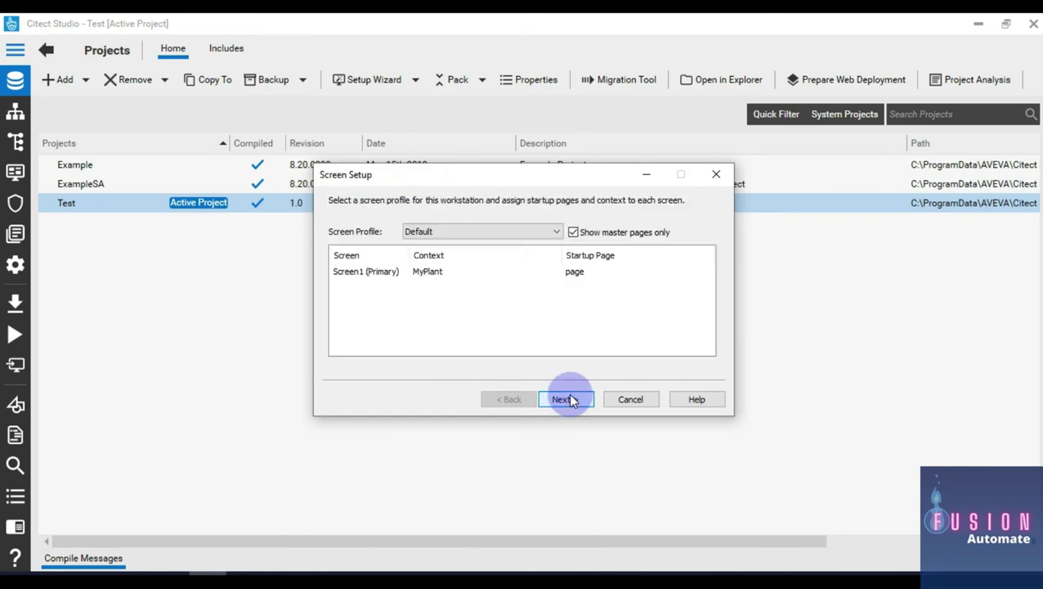
click(589, 273)
click(594, 275)
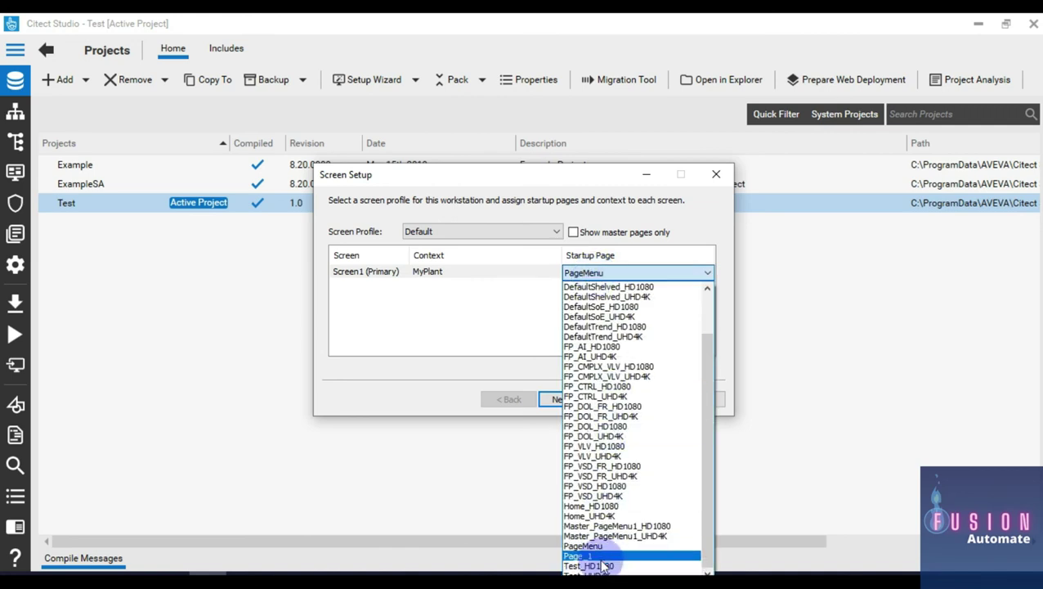
click(601, 558)
click(577, 400)
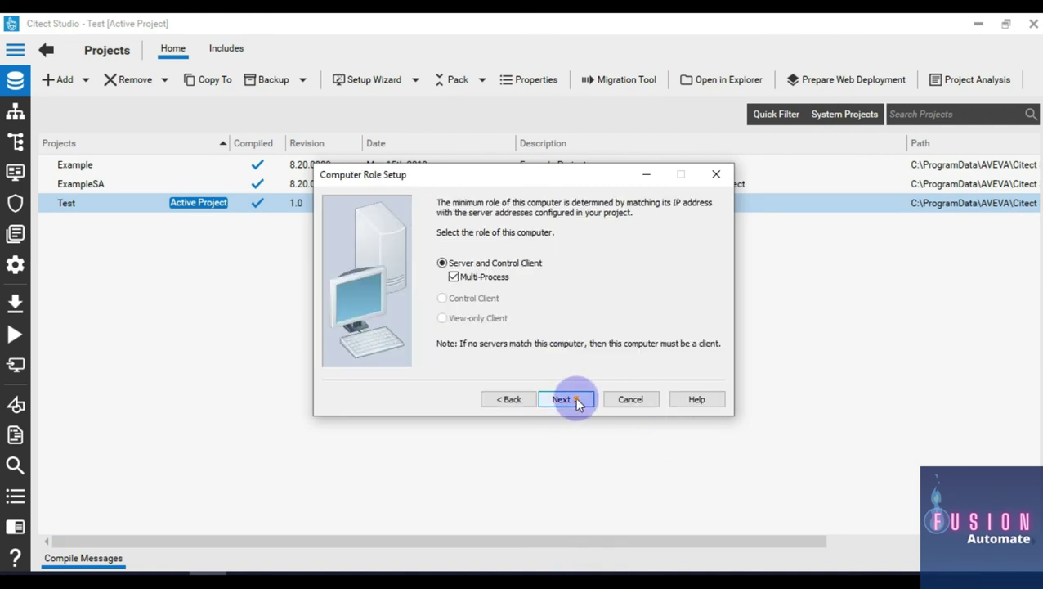
click(577, 401)
click(576, 401)
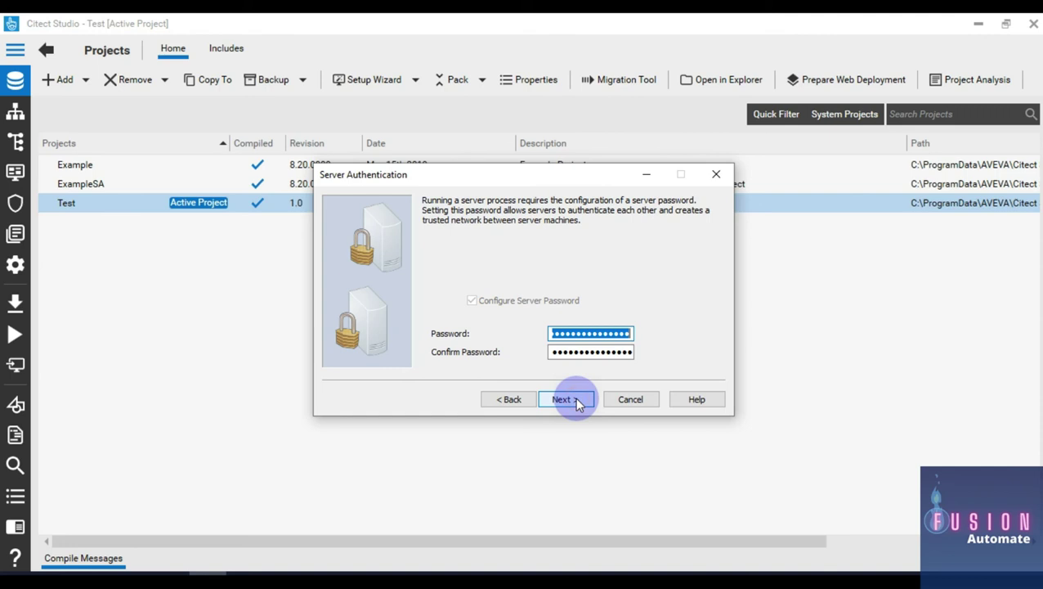
click(576, 400)
click(577, 401)
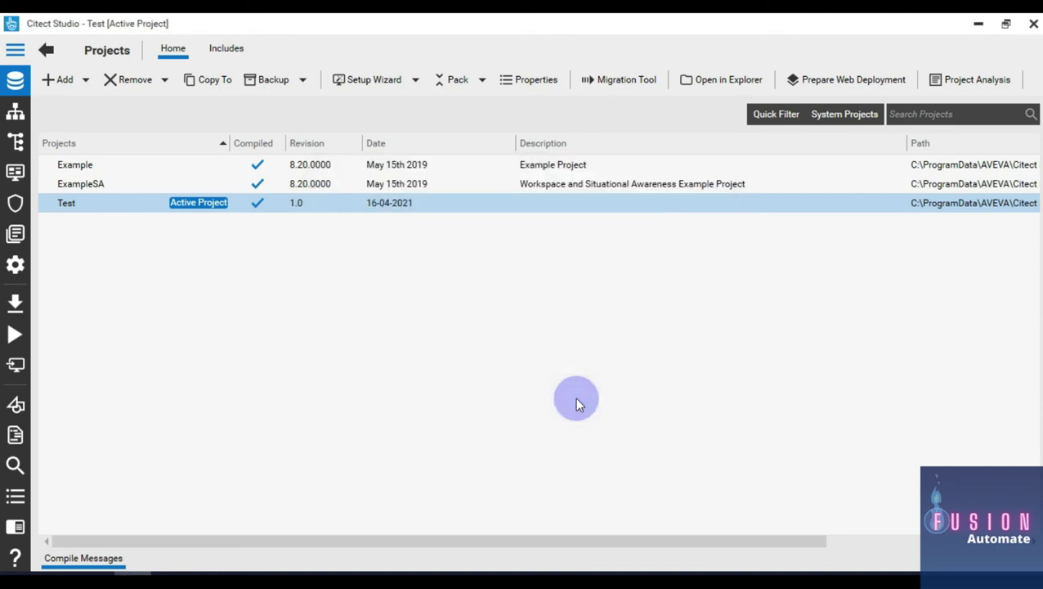
Step: Pack and compile the Test project, then run it to show Page_1 at zero
click(441, 79)
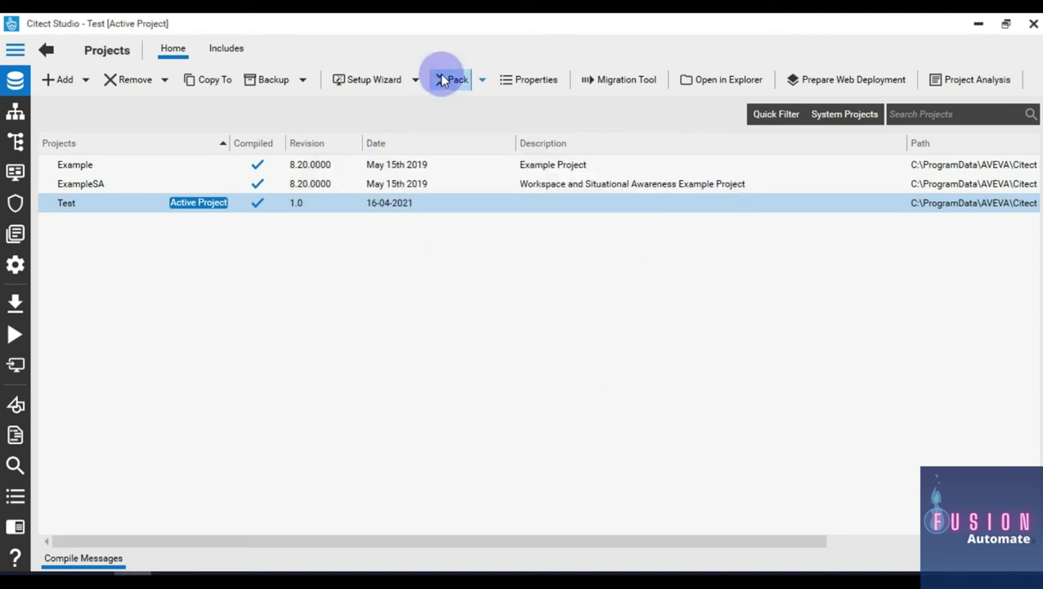
click(27, 315)
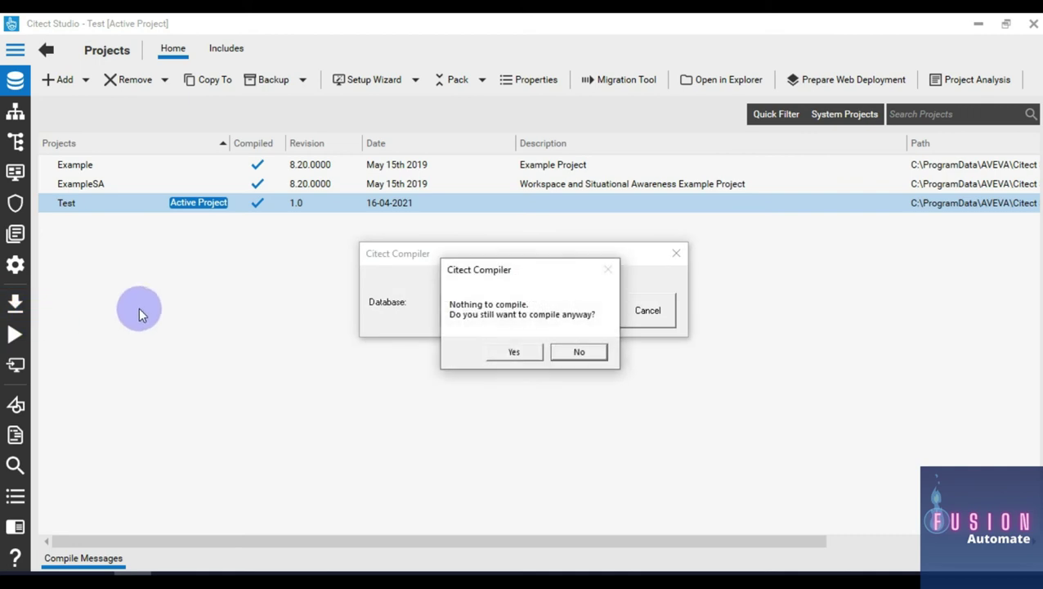
click(495, 351)
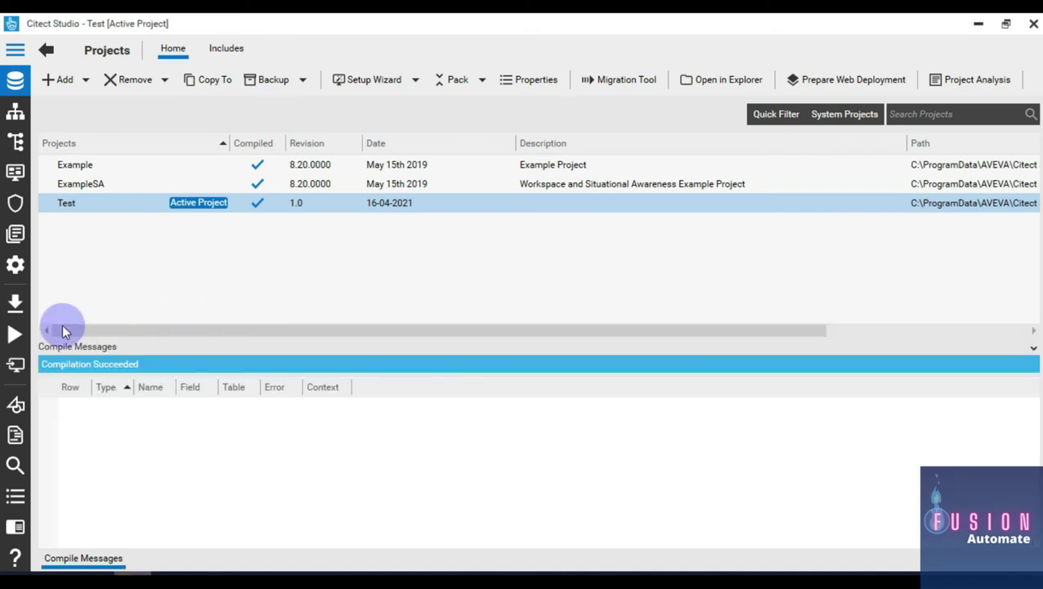
click(15, 336)
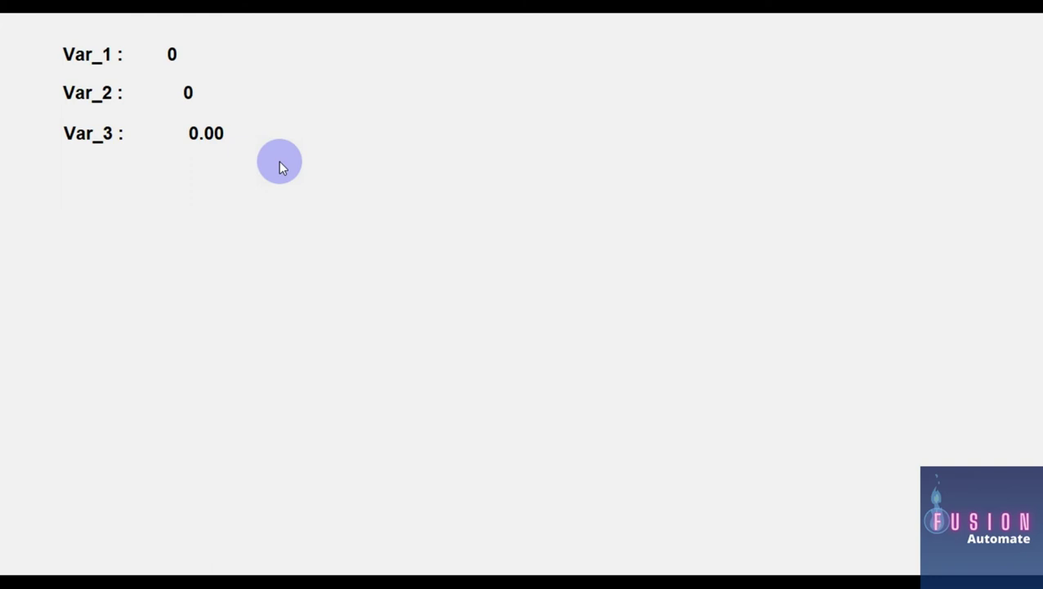
Step: Resize the Control Expert window and place it beside the runtime values
key(alt+Tab)
key(alt+Tab)
drag(532, 18, 654, 167)
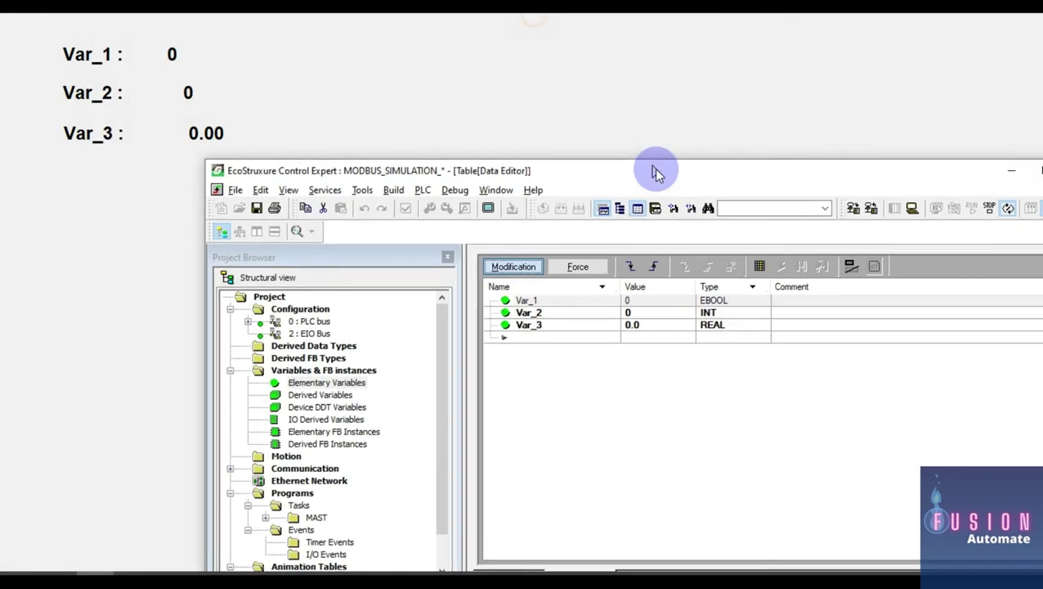
drag(221, 174, 469, 178)
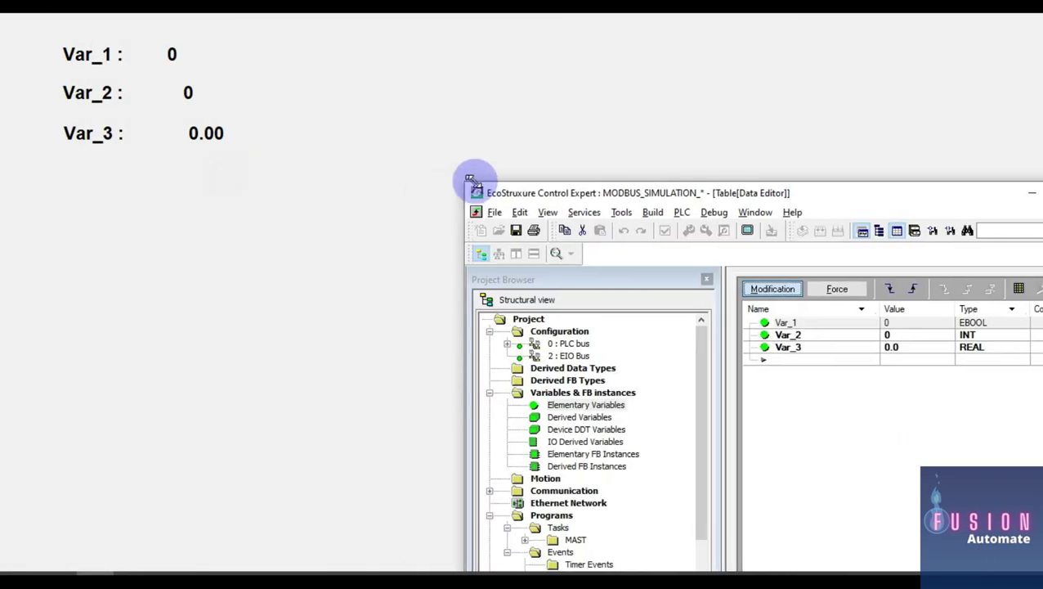
drag(767, 193, 639, 116)
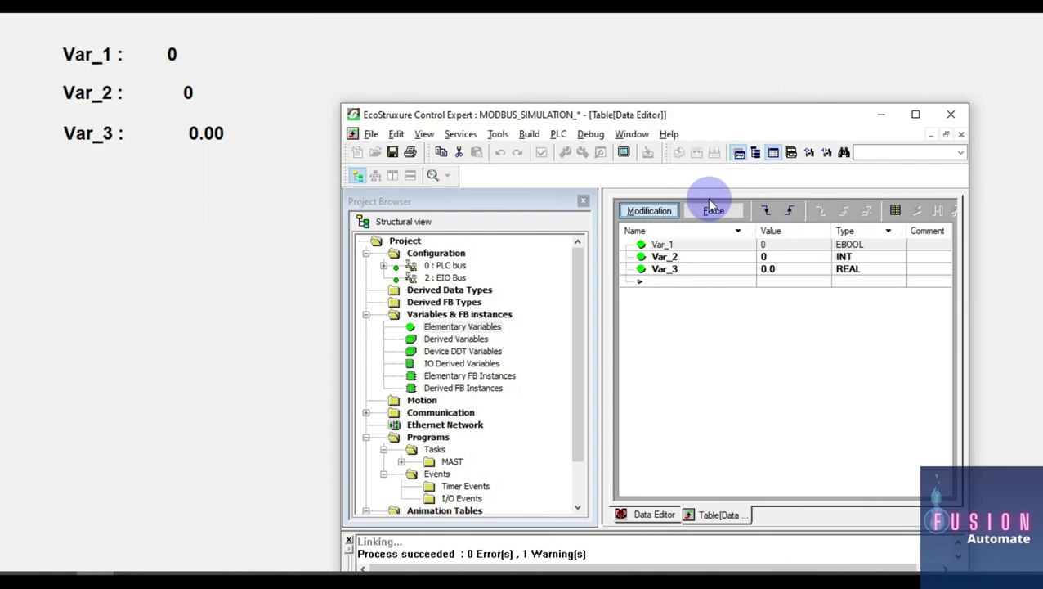
Step: Write Var_1 = 1, Var_3 = 25.36 and Var_2 = 2525 in the animation table
click(764, 245)
click(785, 247)
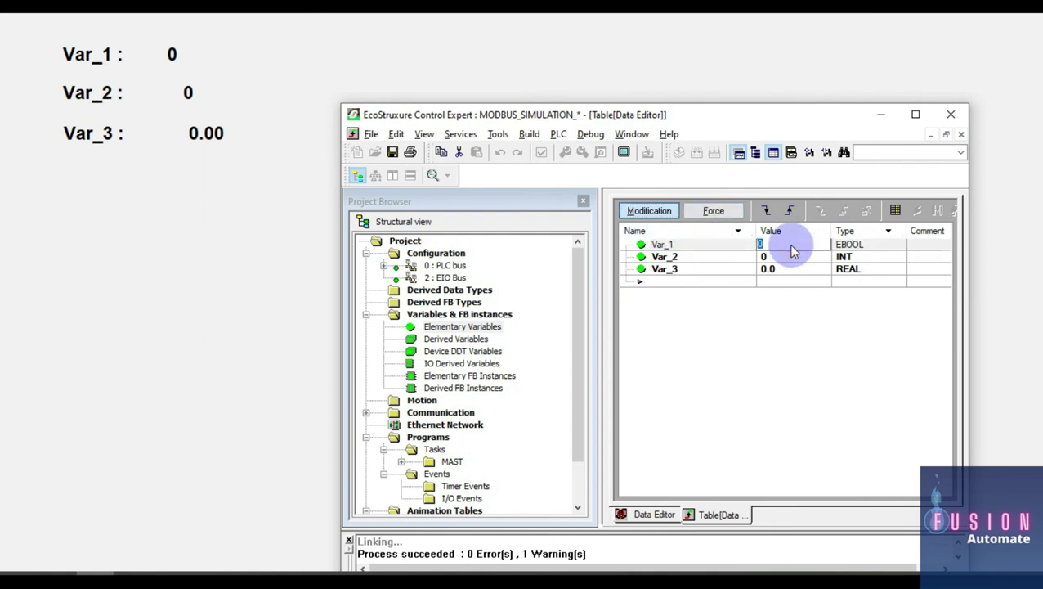
key(Return)
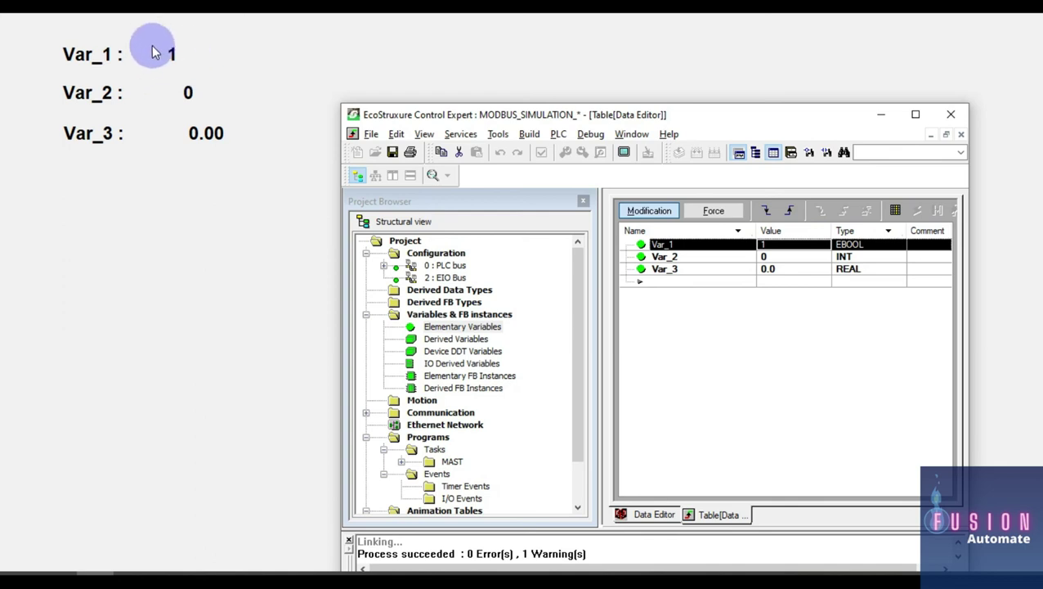
click(814, 270)
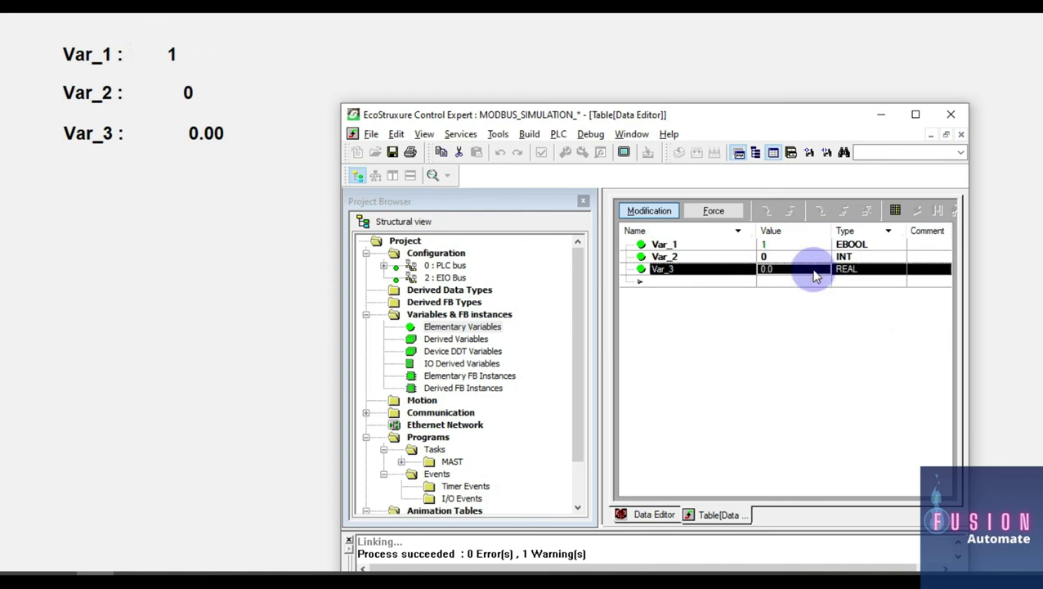
text(25)
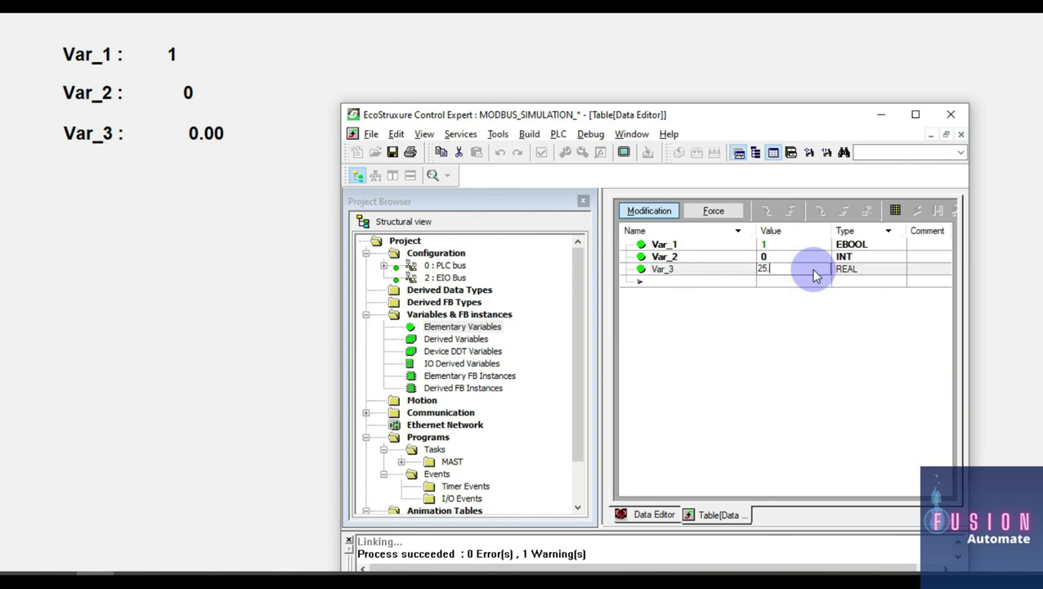
text(.36)
key(Return)
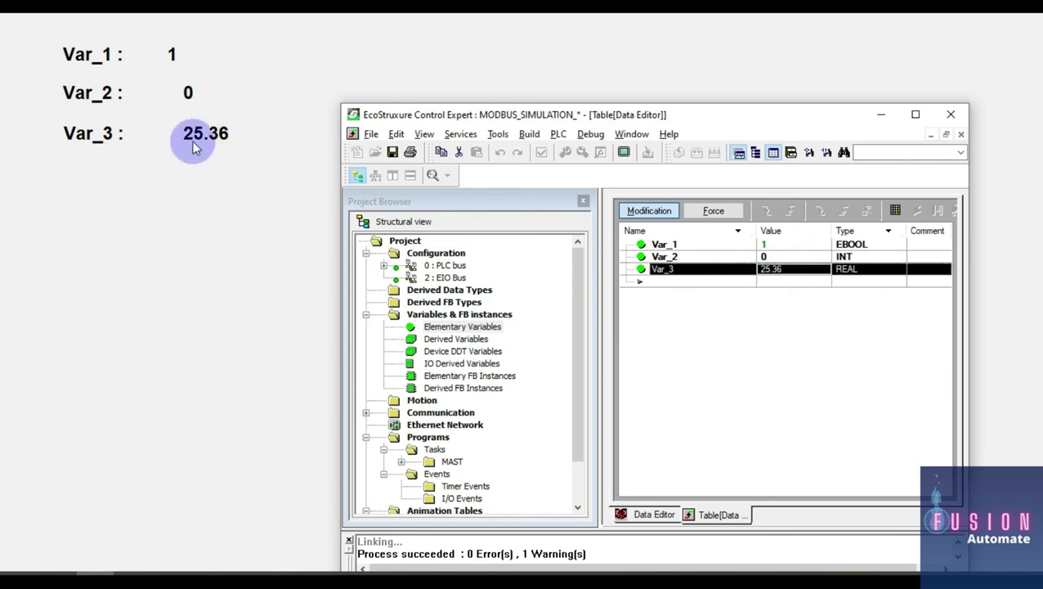
click(781, 258)
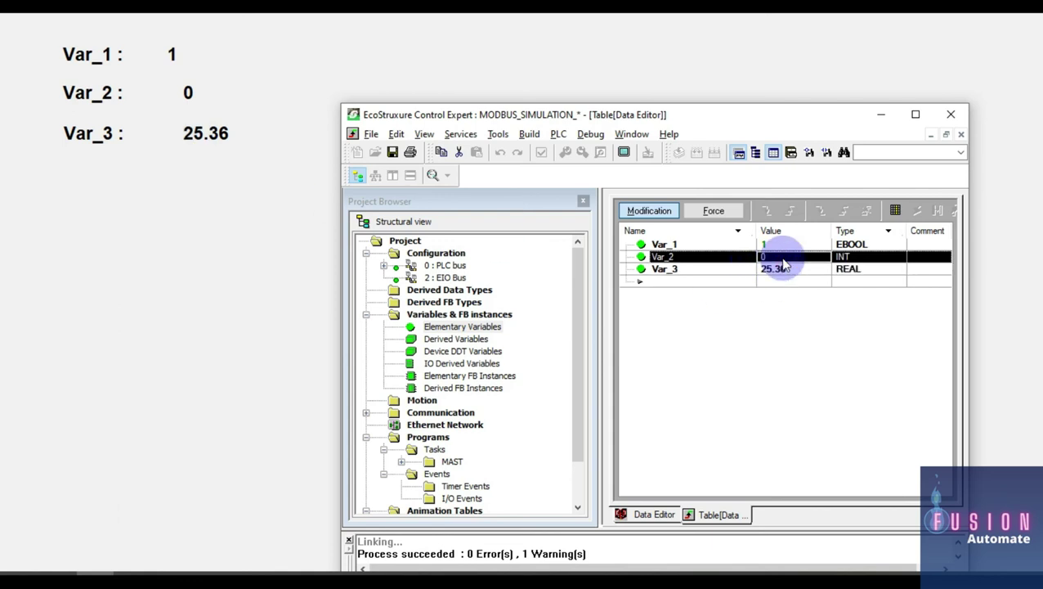
text(2525)
key(Return)
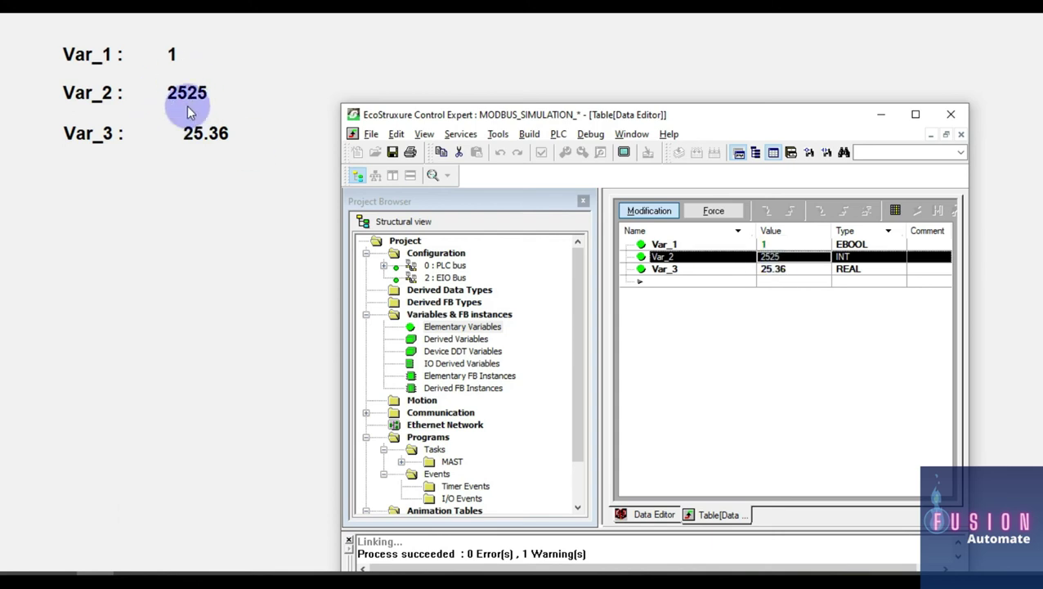
mouse_move(196, 147)
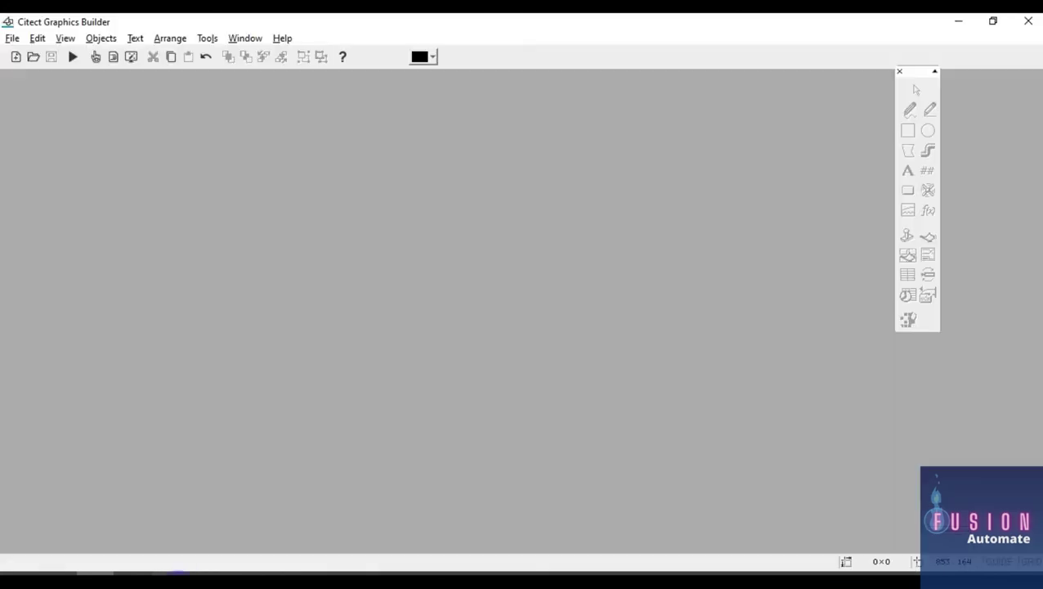
click(170, 572)
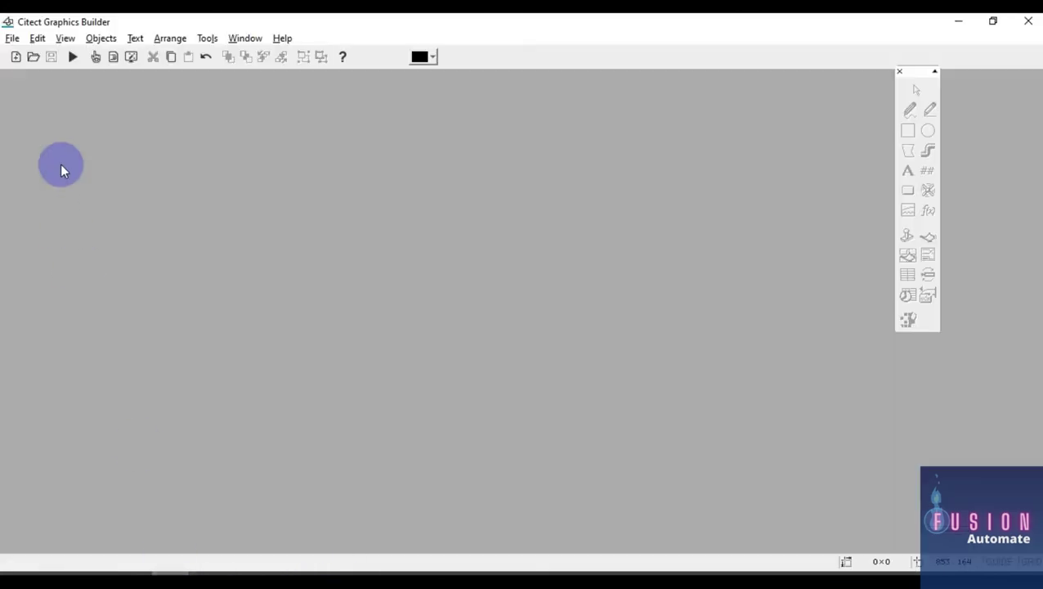
Step: Open Page_1 in Graphics Builder, then return to Control Expert
click(32, 57)
double_click(76, 244)
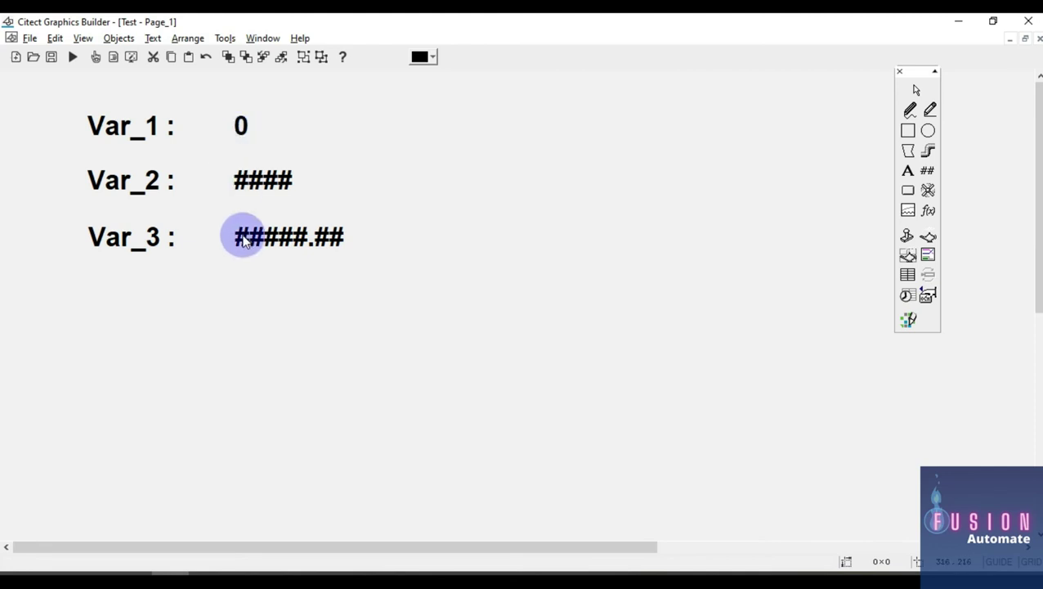
key(alt+Tab)
key(alt+Tab)
key(alt+Tab)
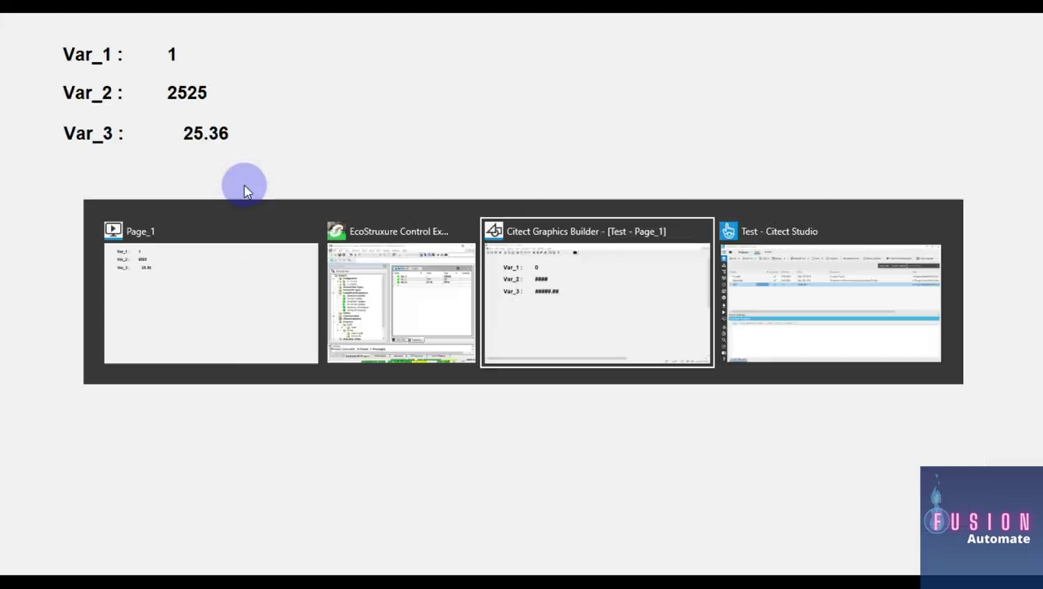
click(431, 258)
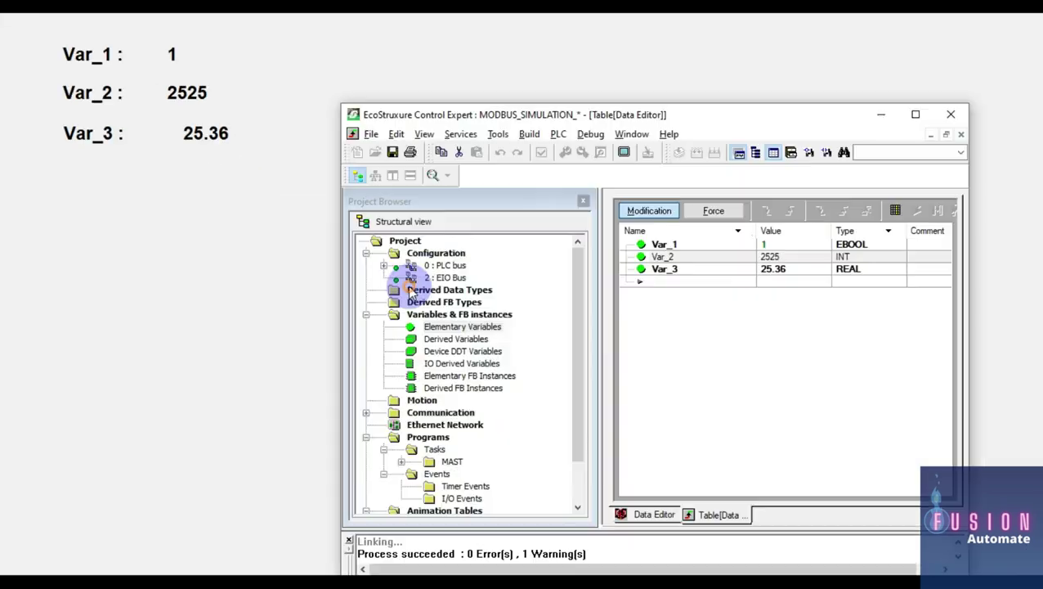
Step: Write 25255.36 to Var_3 and reposition the Control Expert window
click(789, 270)
text(2525)
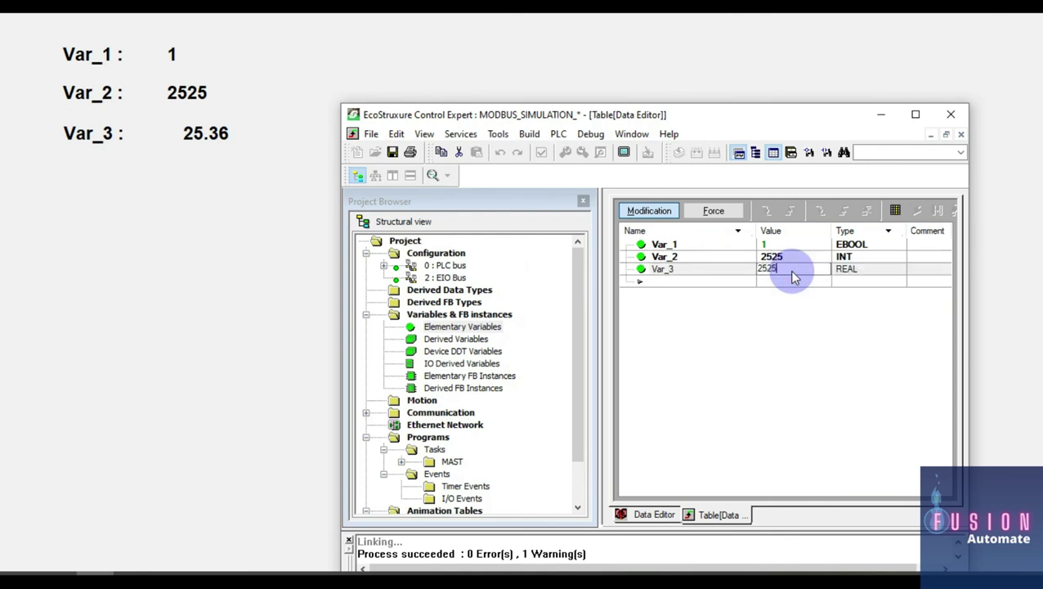
text(5.36)
key(Return)
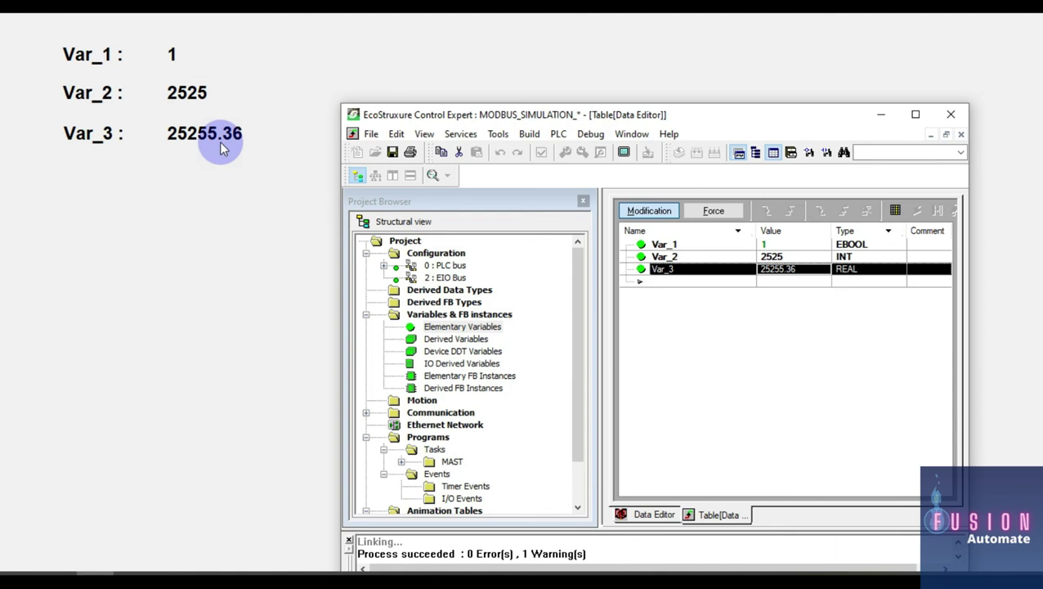
mouse_move(220, 140)
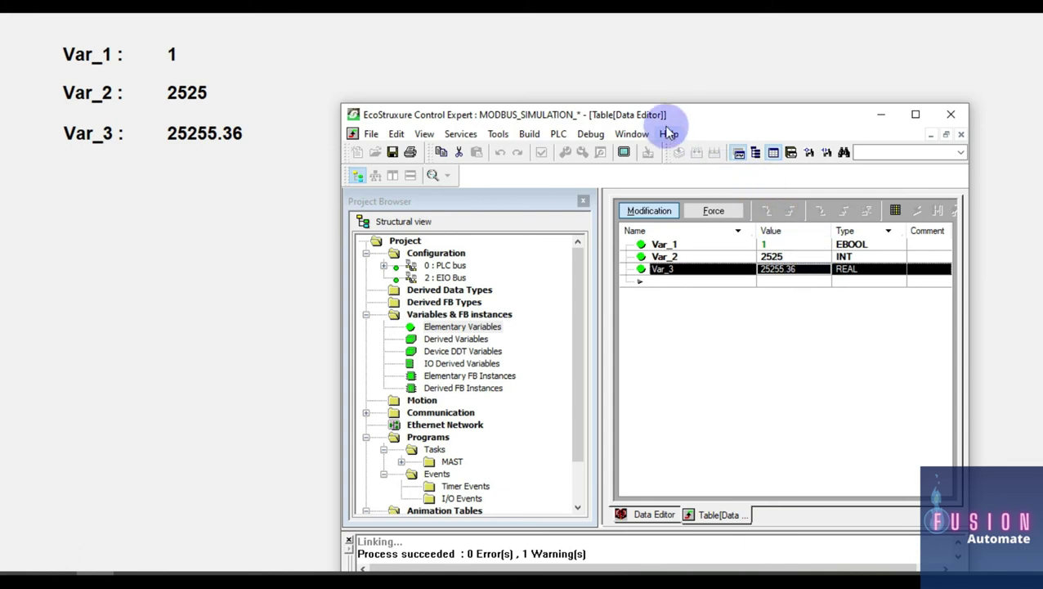
drag(659, 119, 663, 75)
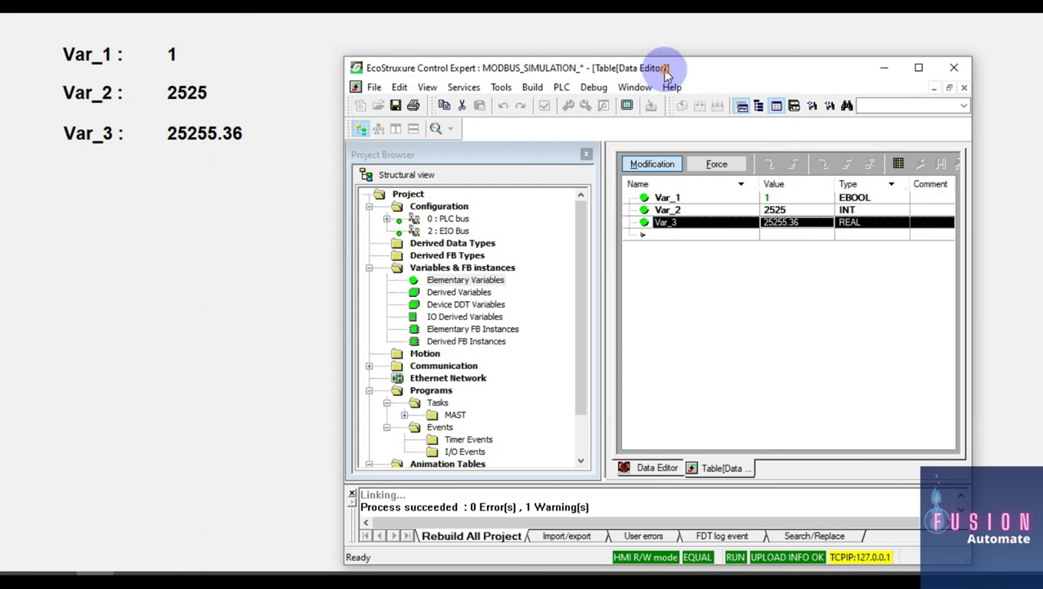
drag(660, 70, 627, 49)
Step: In the maximized Data Editor, review the addresses of Var_1, Var_2 and Var_3 (%M0, %MW0, %MW2)
click(885, 48)
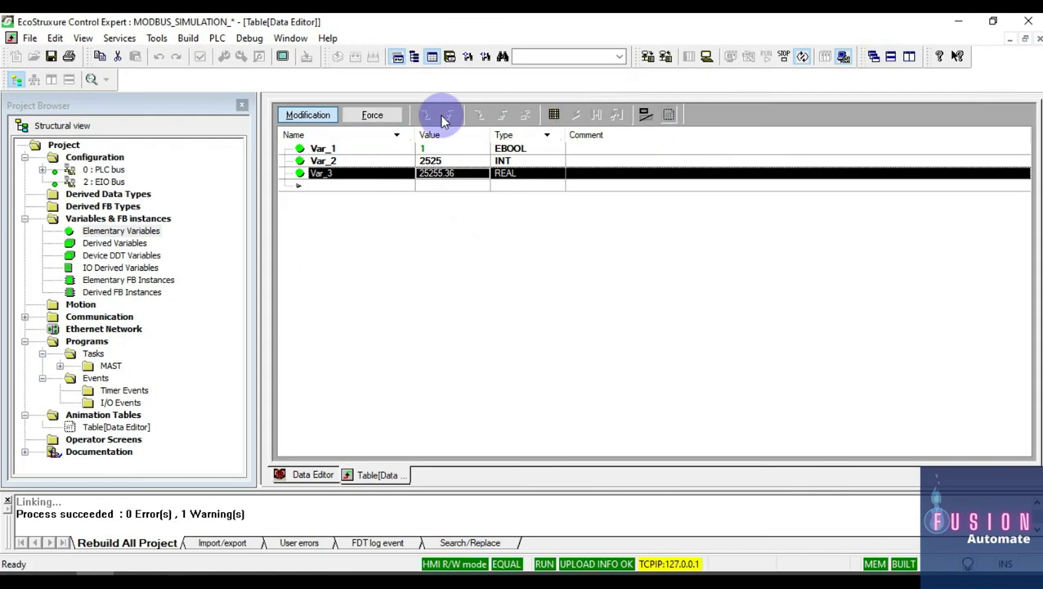
click(319, 474)
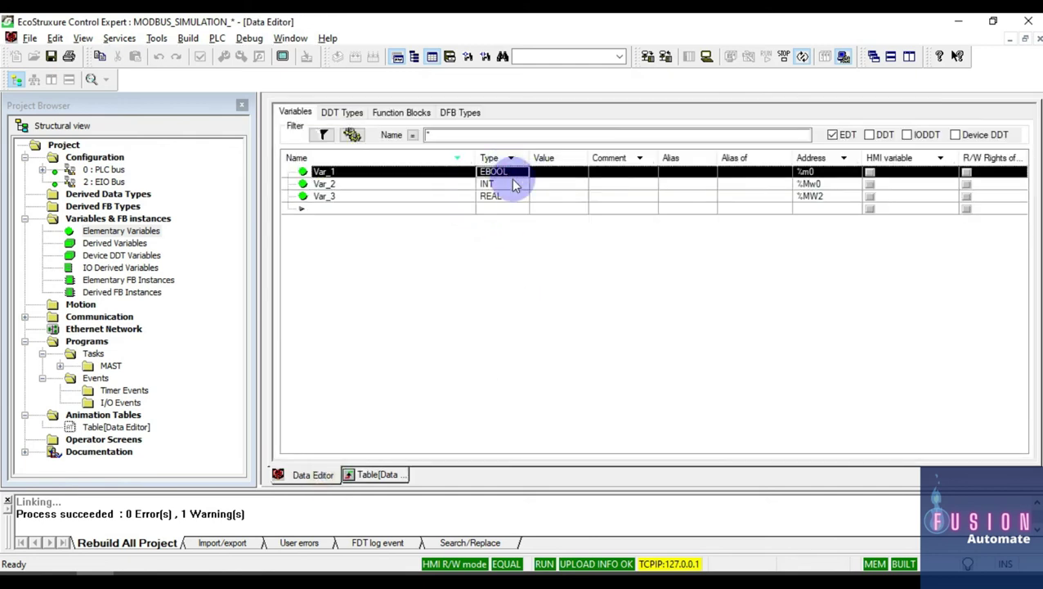
click(391, 185)
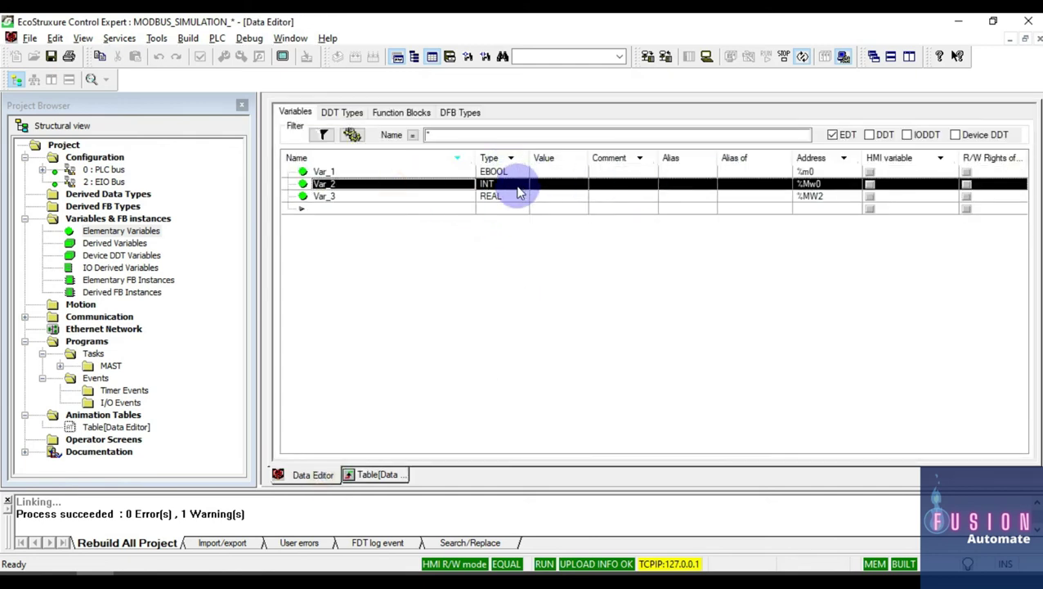
click(377, 197)
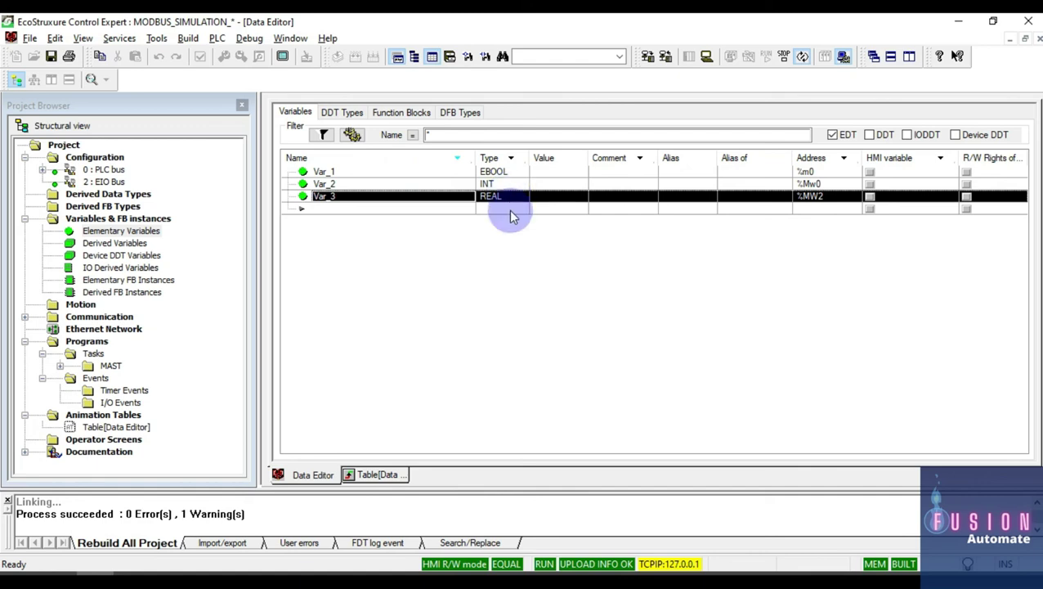
click(818, 173)
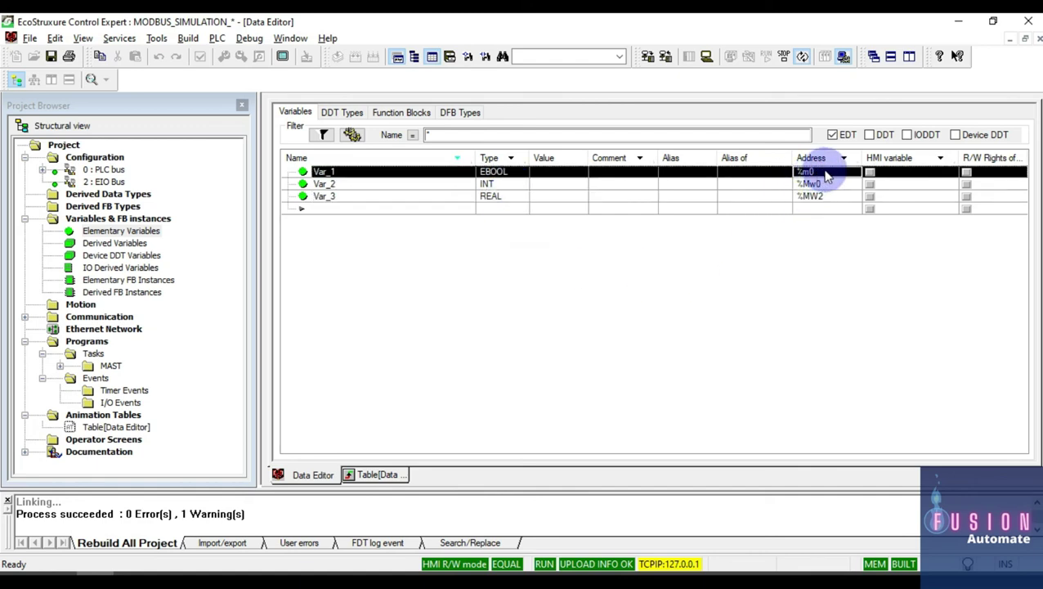
click(842, 186)
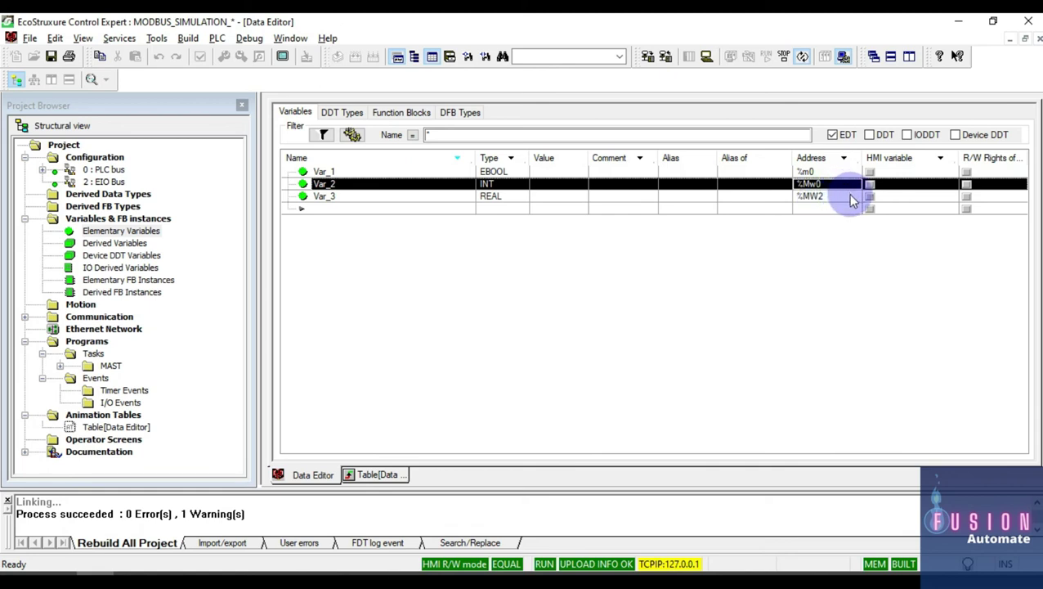
click(849, 198)
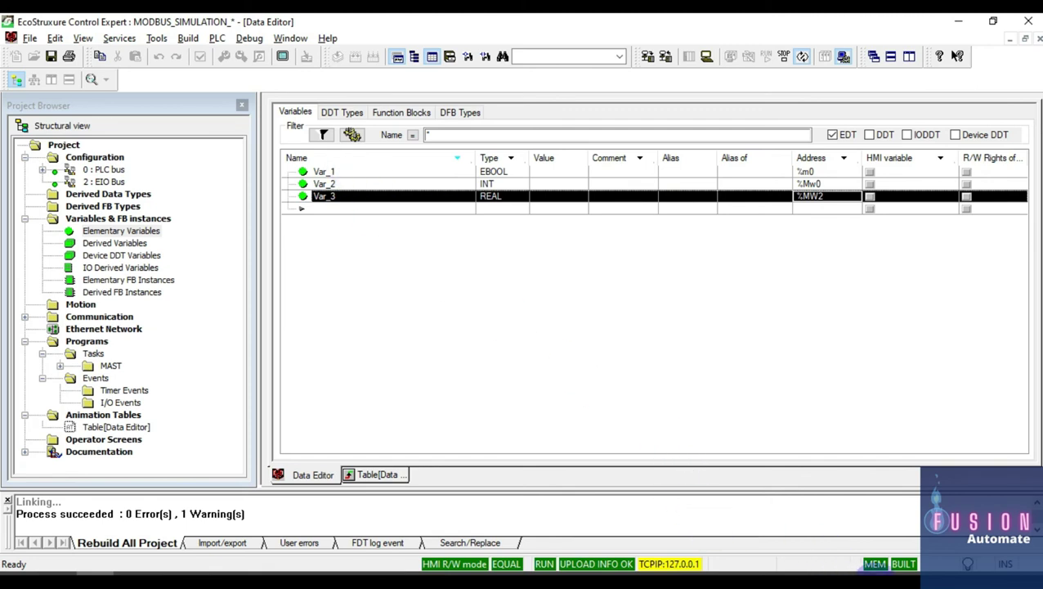
Step: Confirm the PLC simulator is running, then return to Citect Studio
click(863, 565)
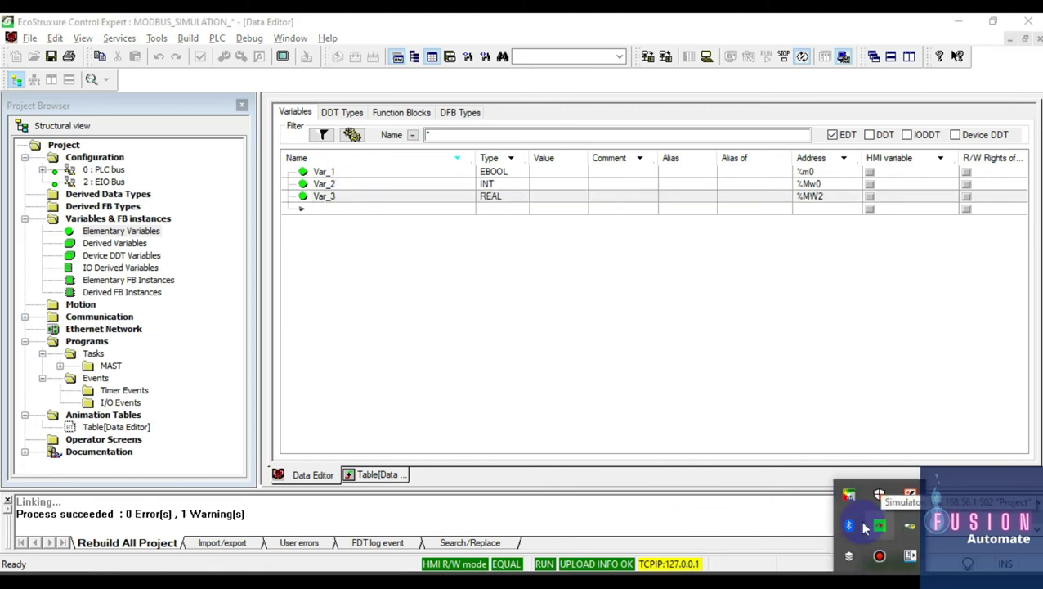
click(717, 422)
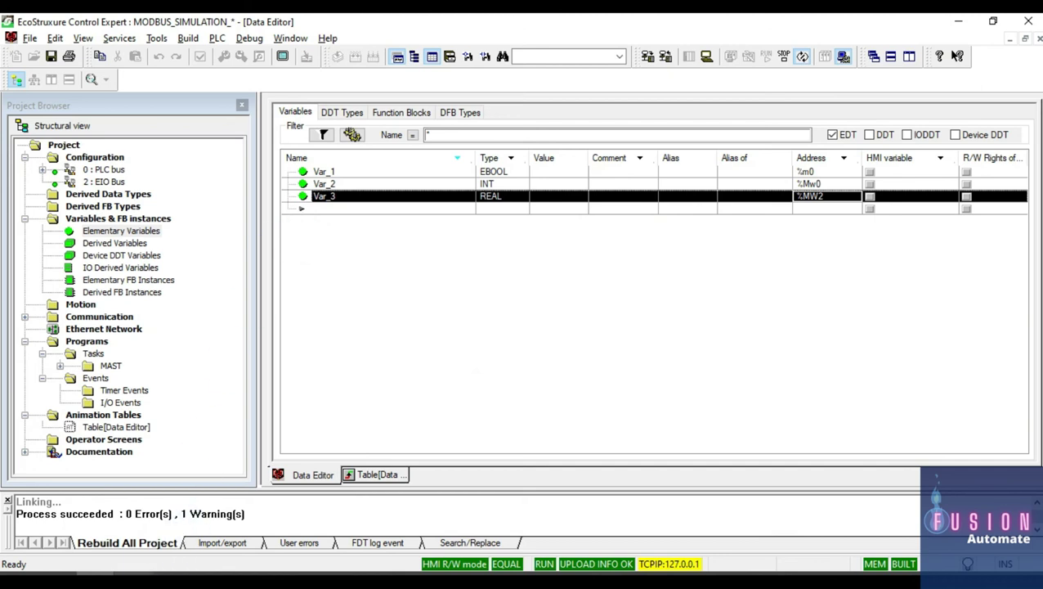
click(156, 565)
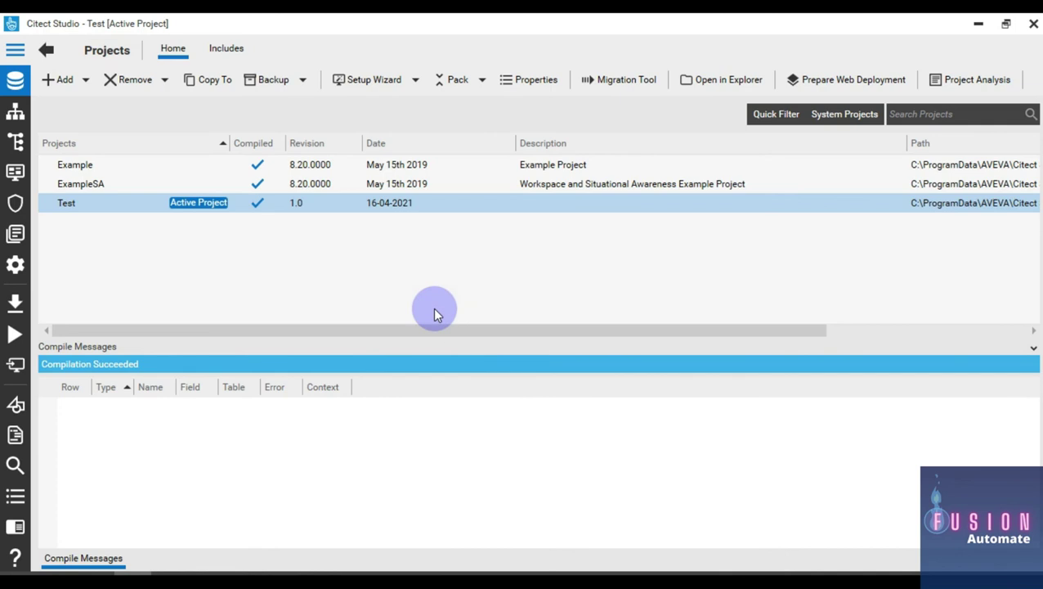
Step: Open the Topology I/O Devices list and start the New Device wizard, keeping IOServer1
click(14, 52)
click(37, 112)
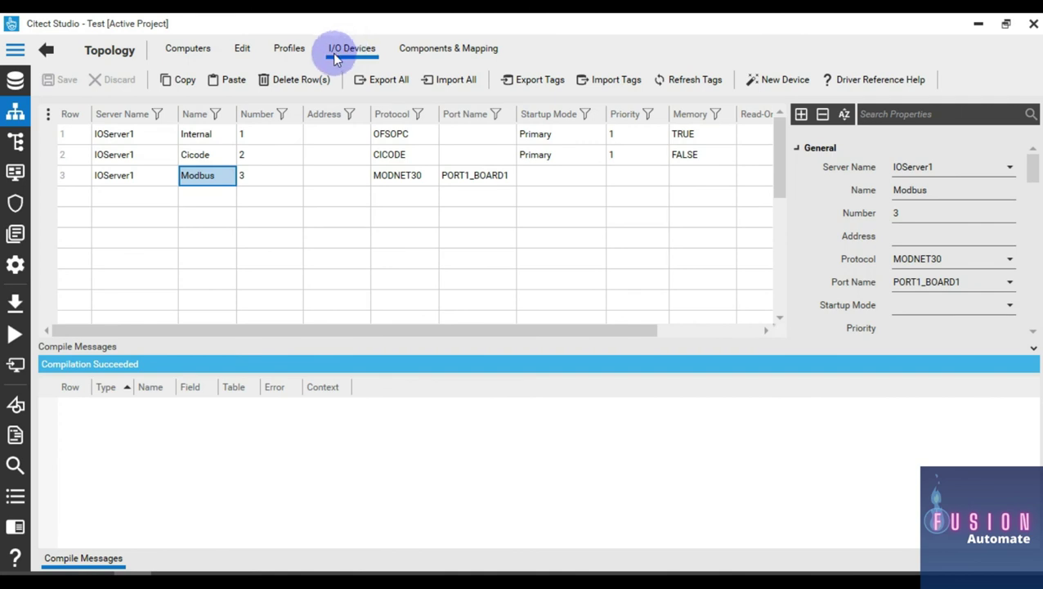
click(777, 86)
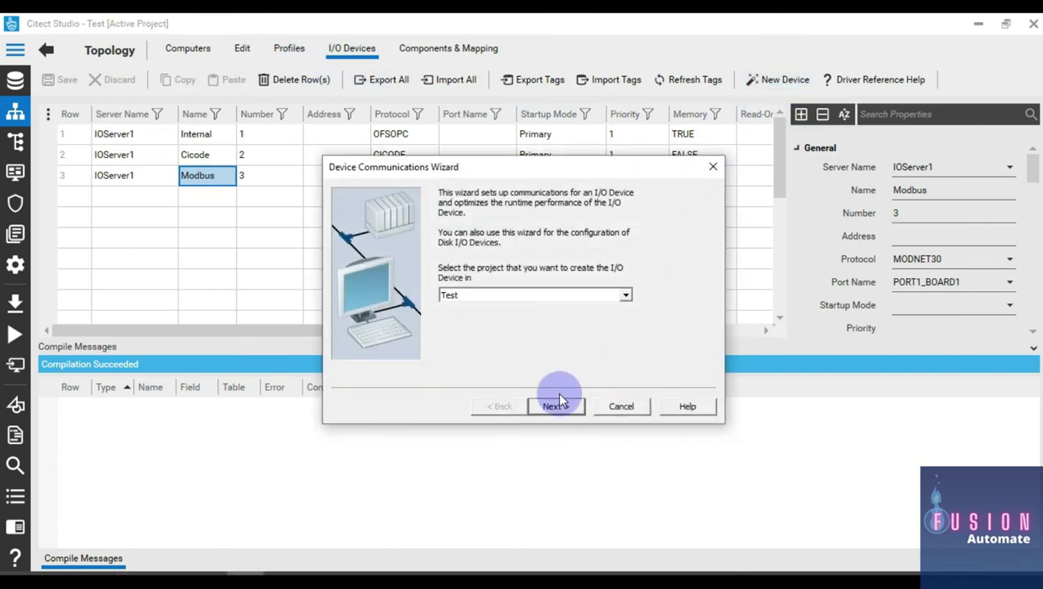
click(557, 406)
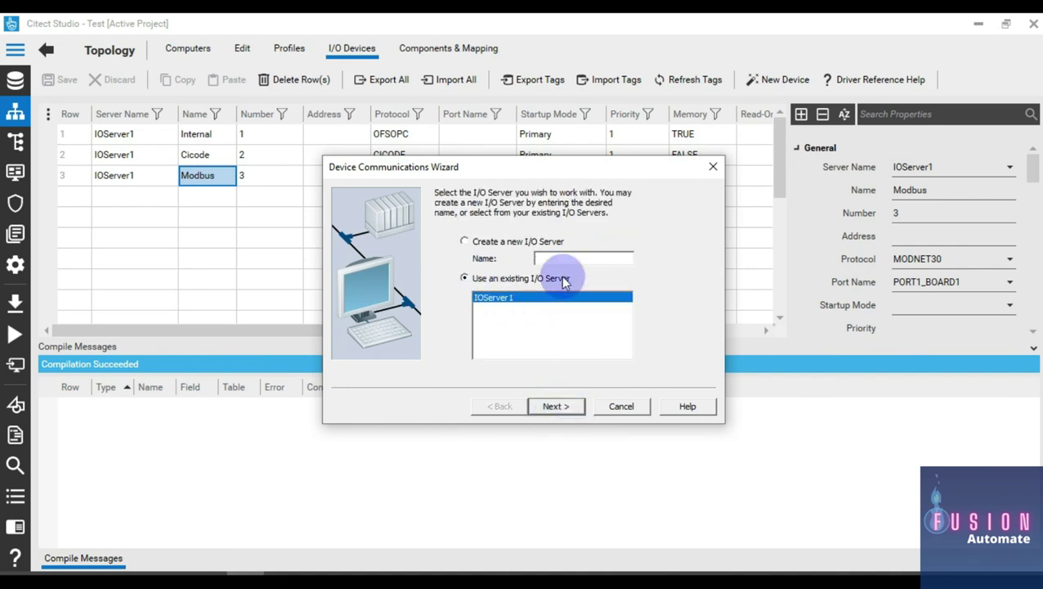
click(557, 407)
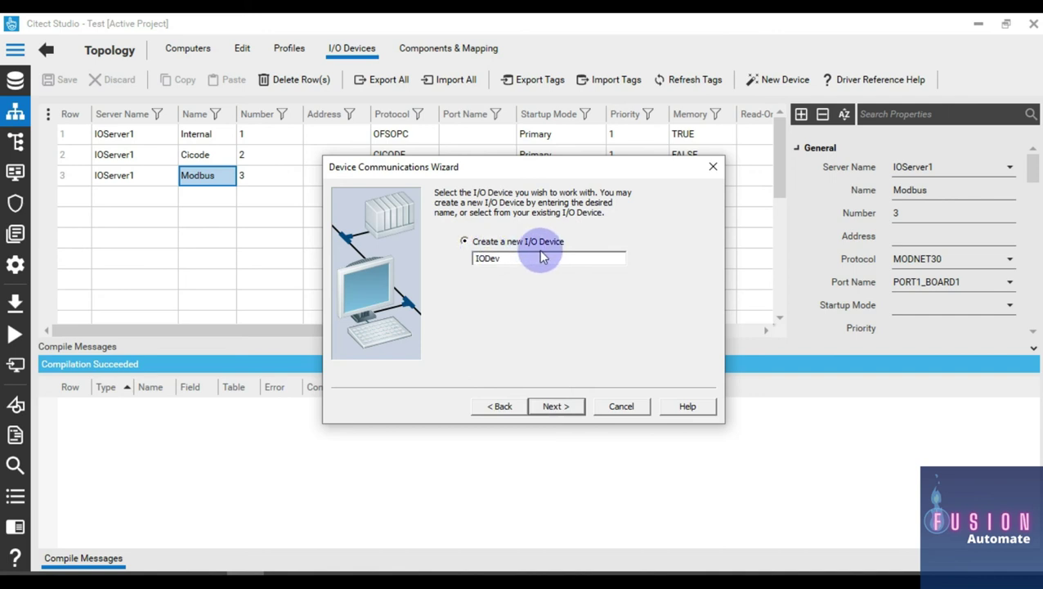
Step: Define a new I/O device IODev using the M580 Modbus/TCP (Ethernet) driver
click(463, 242)
click(555, 261)
click(554, 406)
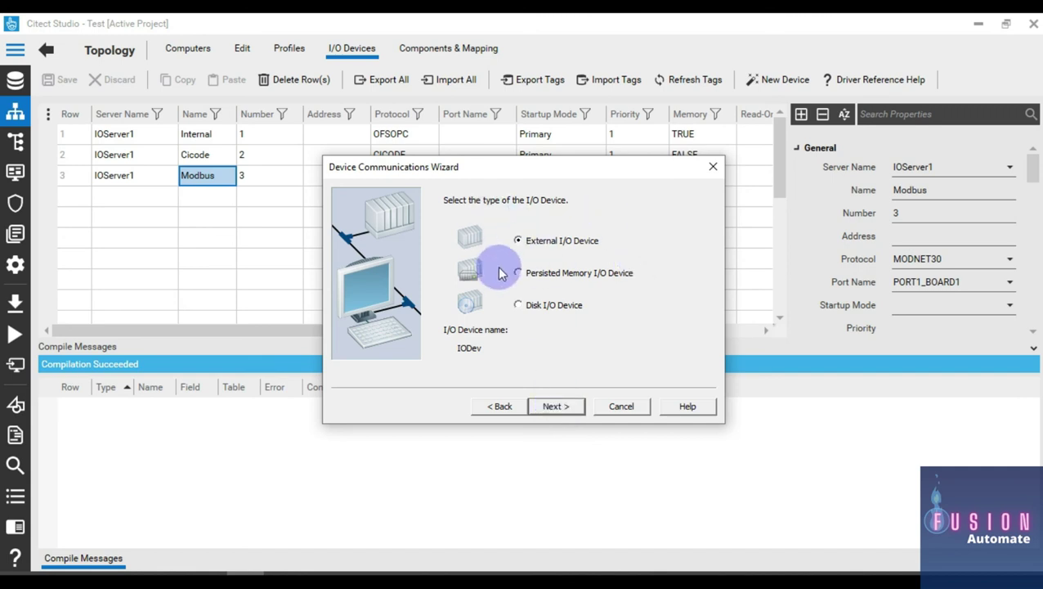
click(562, 412)
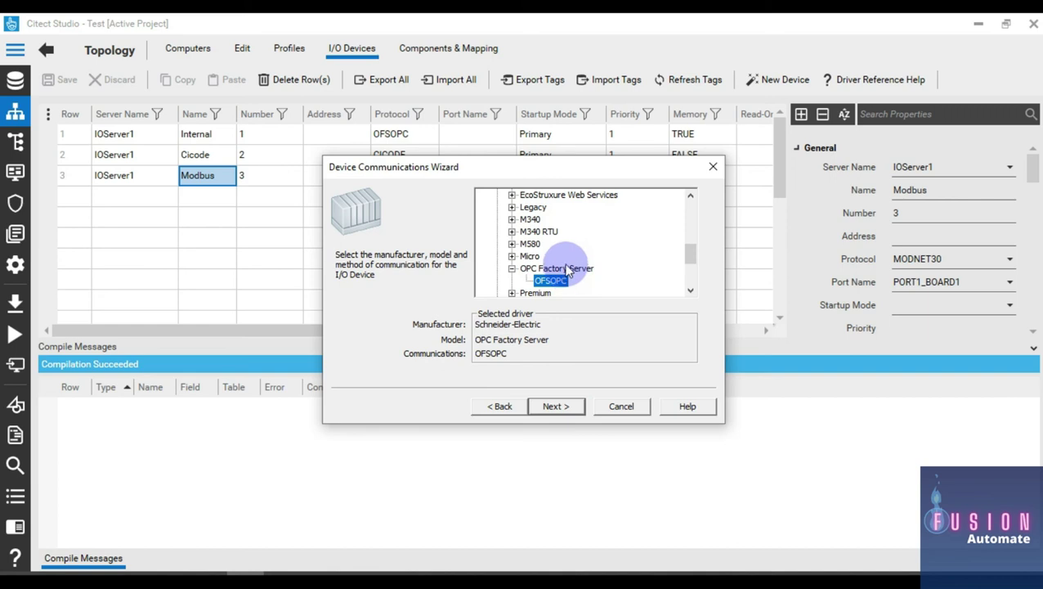
double_click(530, 244)
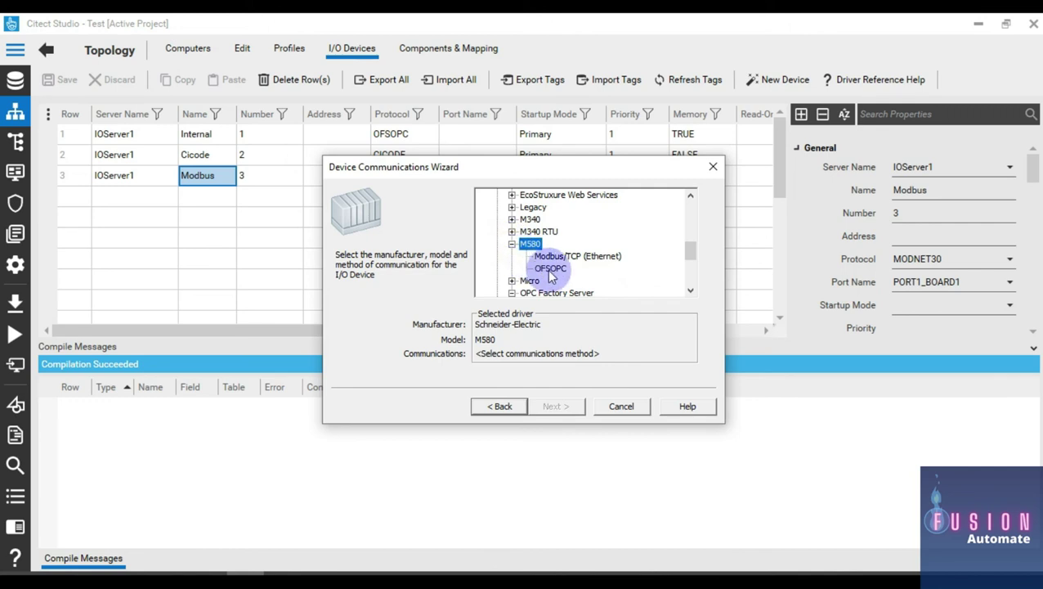
click(550, 270)
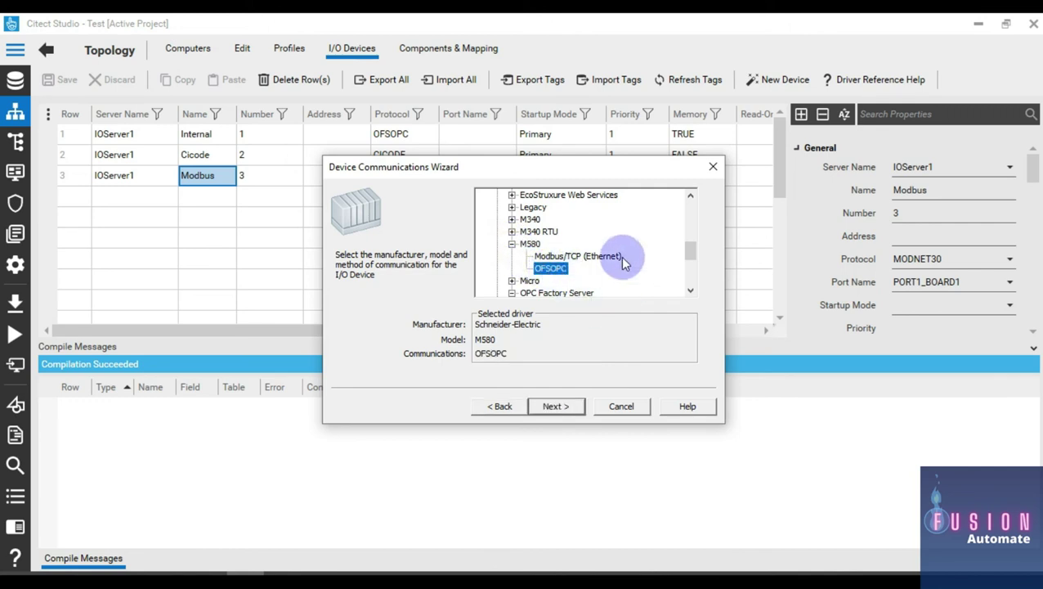
click(565, 259)
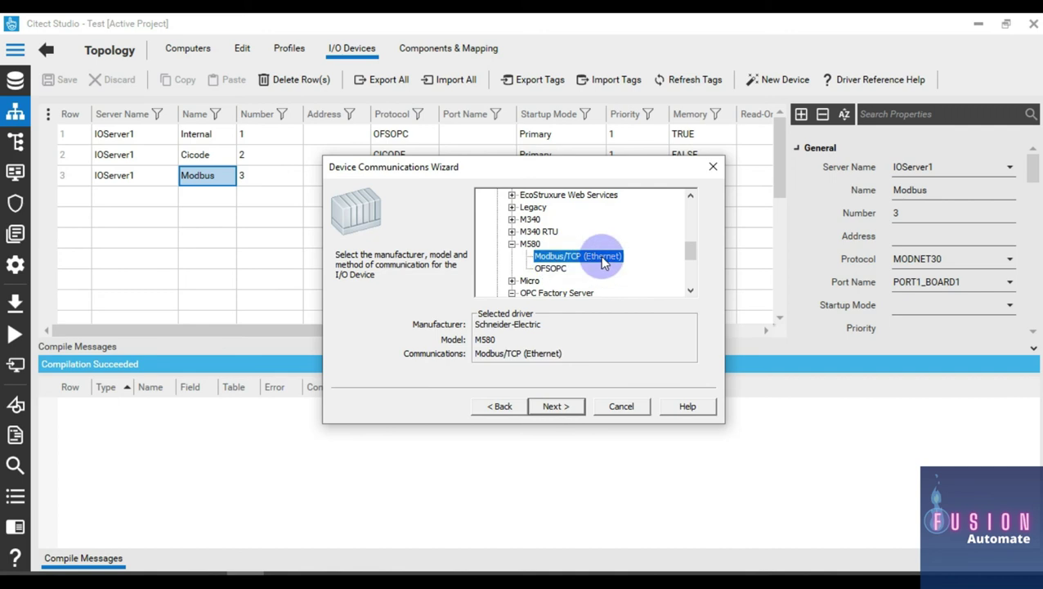
Step: Look over the TCP/IP address and port fields, then cancel the wizard
click(554, 405)
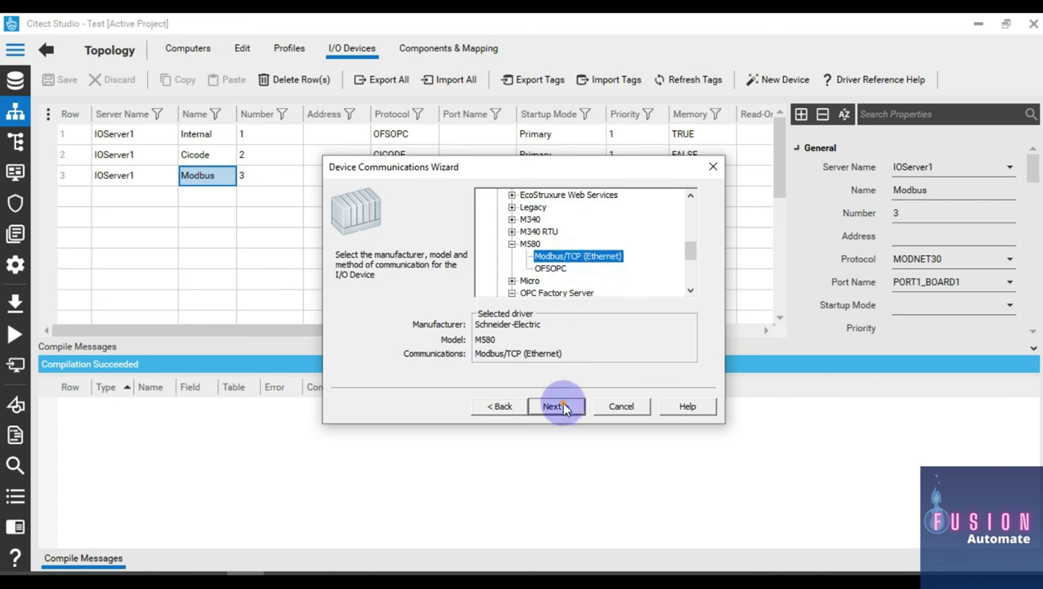
click(490, 239)
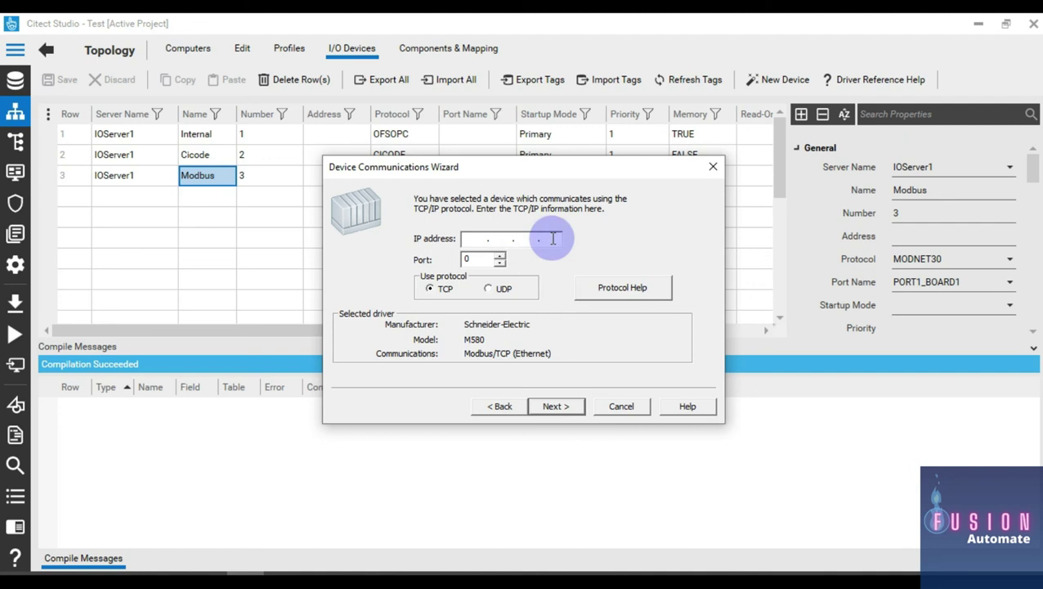
click(470, 259)
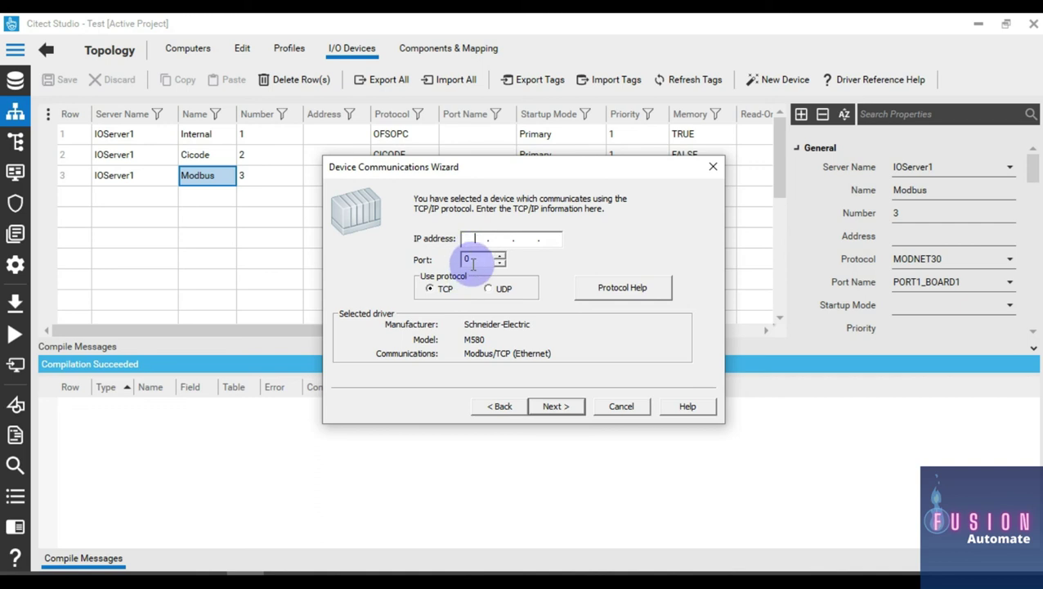
click(623, 407)
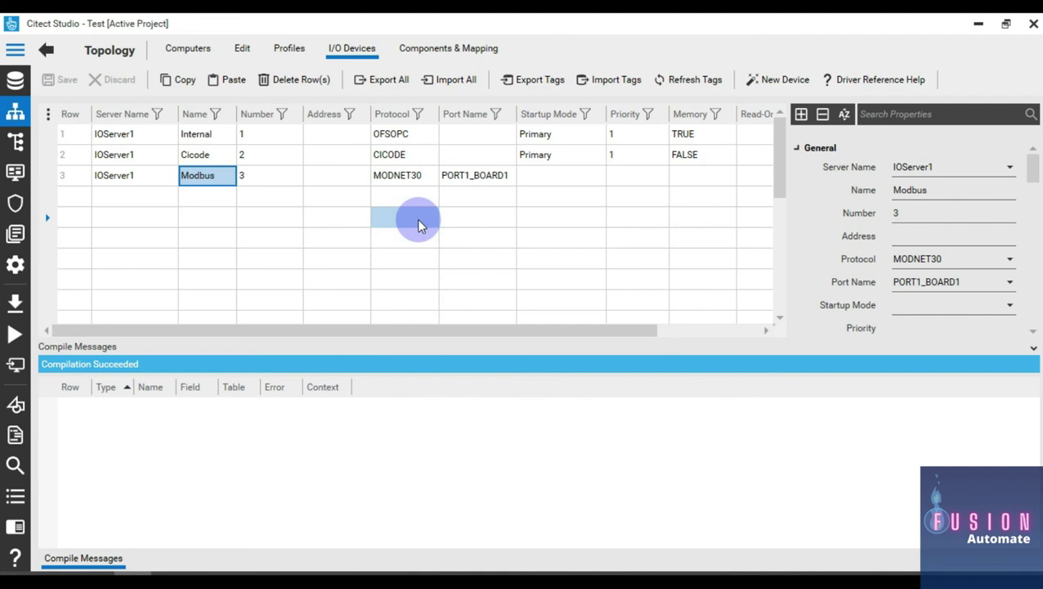
Step: Show the System Model Variables list with Var_1–Var_3 on Modbus at %M0, %MW0, %MW2
click(15, 140)
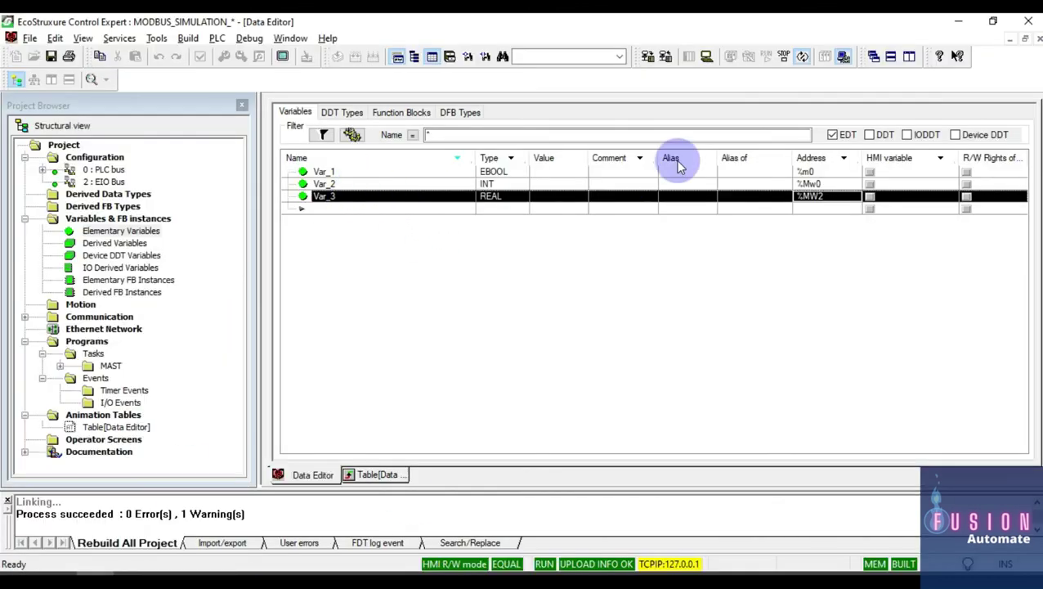
click(954, 24)
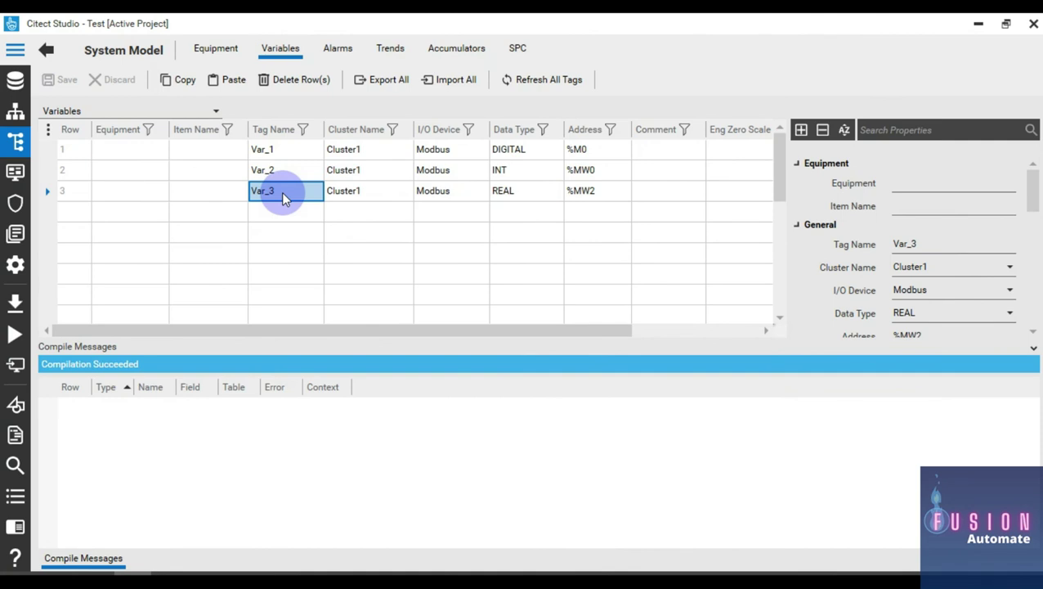
click(466, 148)
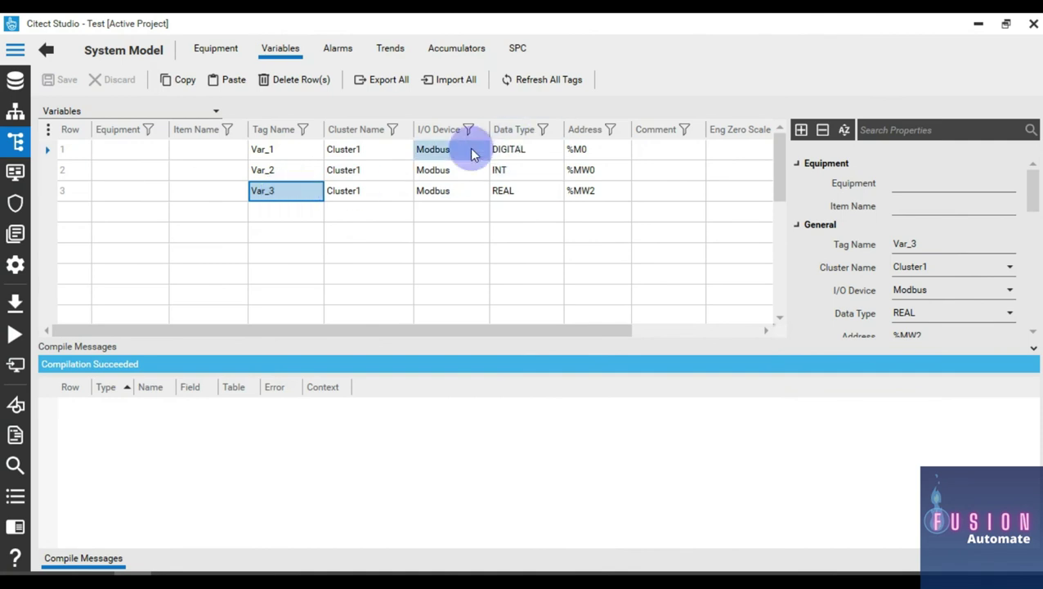
click(481, 152)
click(483, 151)
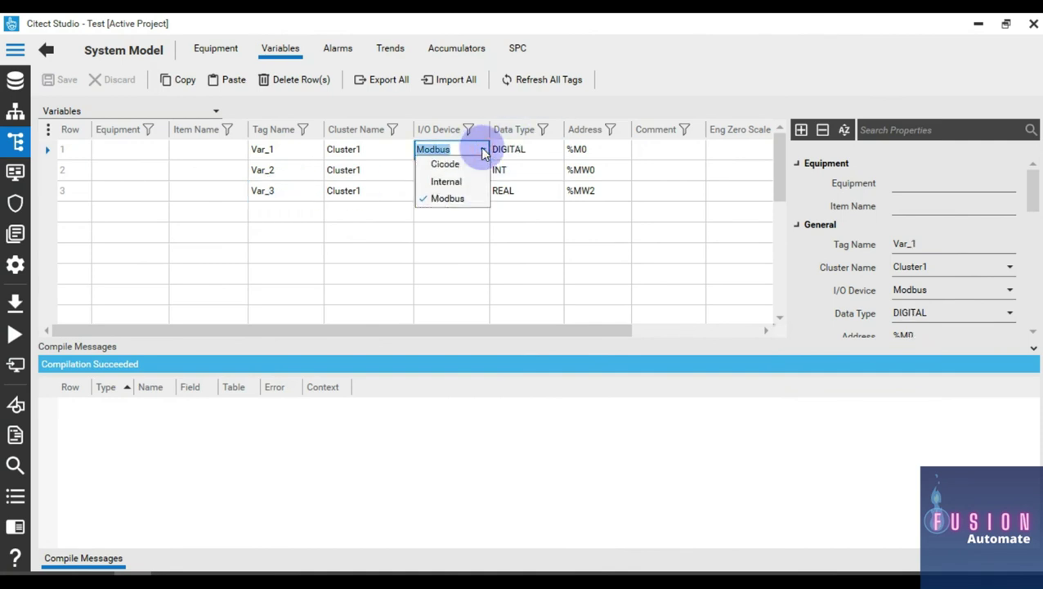
click(484, 151)
click(481, 231)
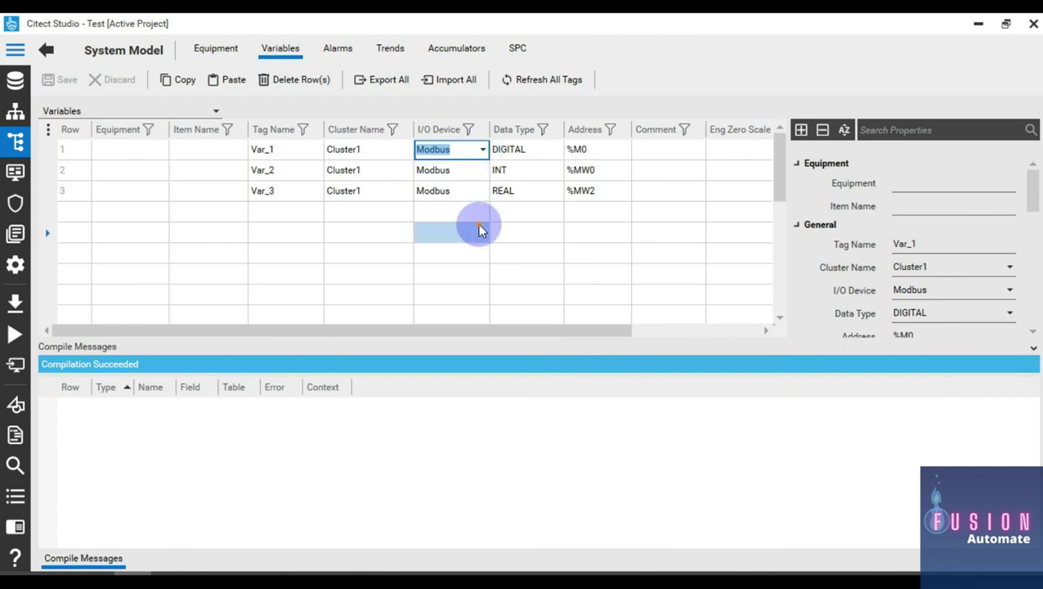
click(466, 150)
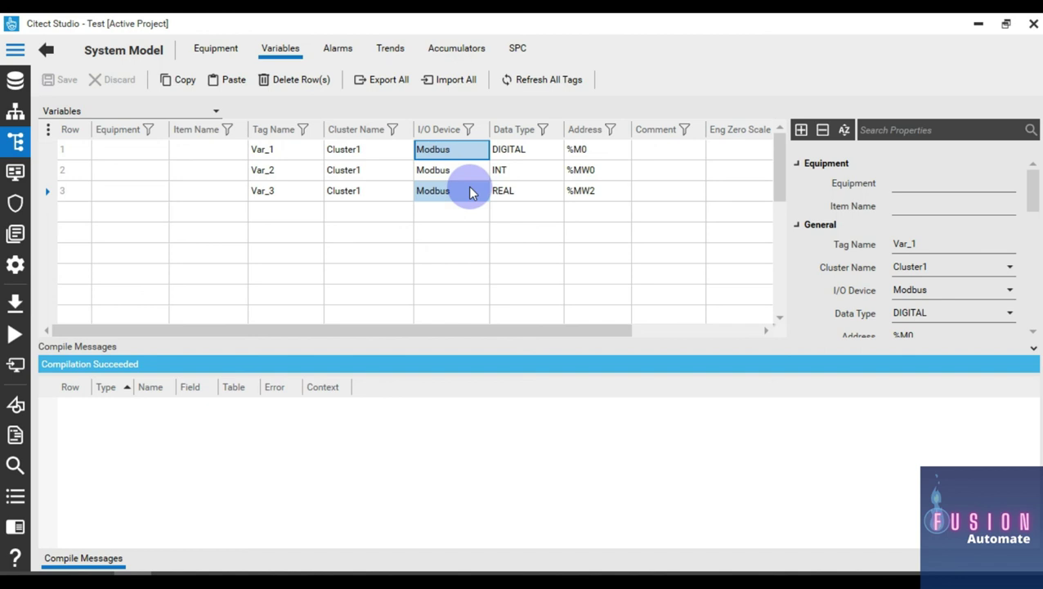
click(511, 152)
ctrl+click(540, 200)
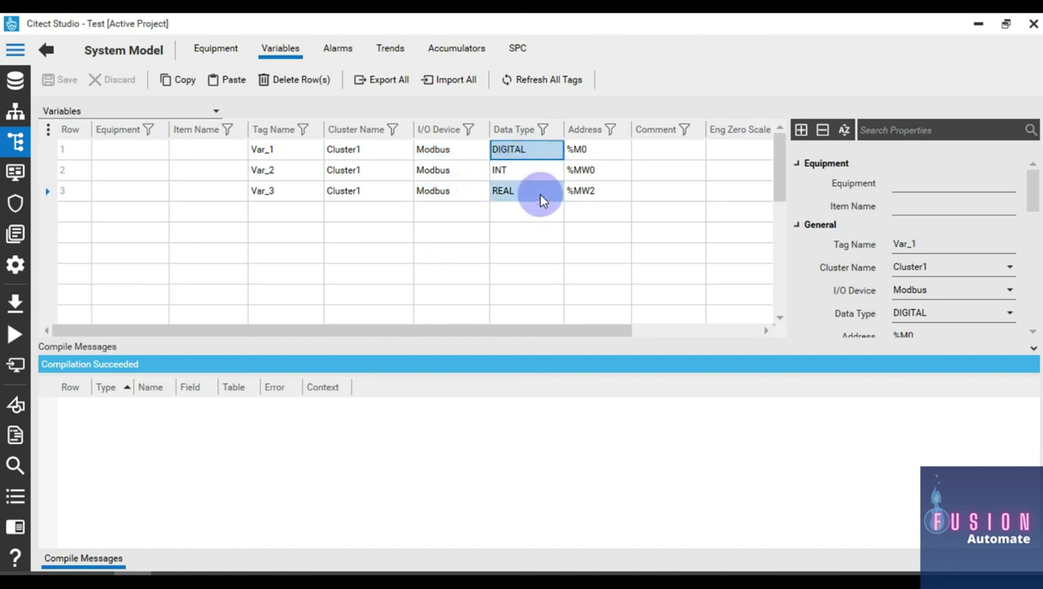
click(523, 150)
ctrl+click(523, 173)
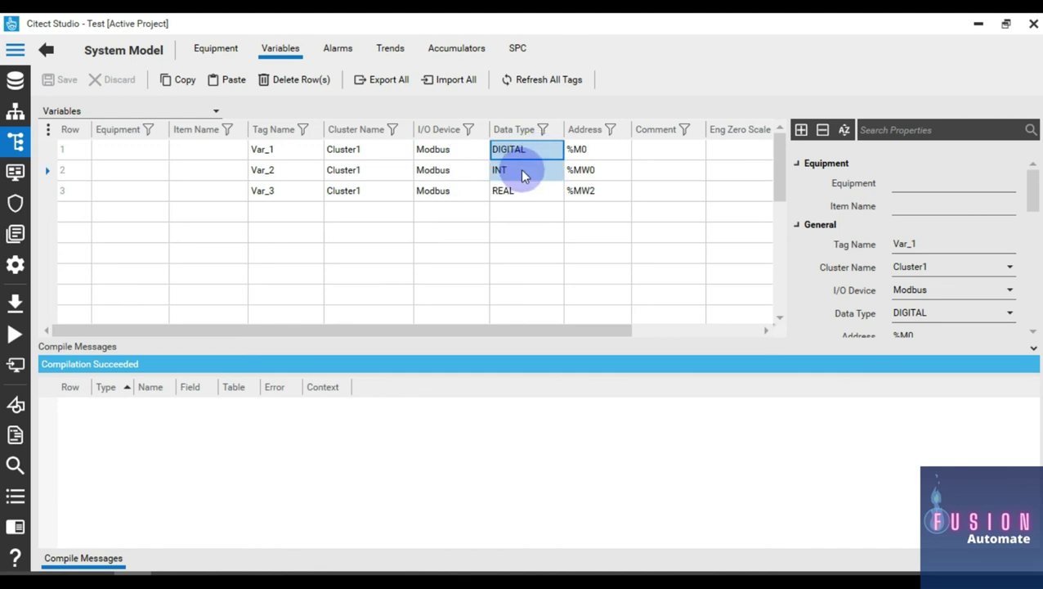
mouse_move(523, 176)
mouse_down()
mouse_move(552, 170)
mouse_move(536, 203)
mouse_move(564, 233)
mouse_move(551, 193)
mouse_move(552, 216)
mouse_move(607, 191)
mouse_move(577, 201)
mouse_move(580, 168)
mouse_move(602, 155)
mouse_up()
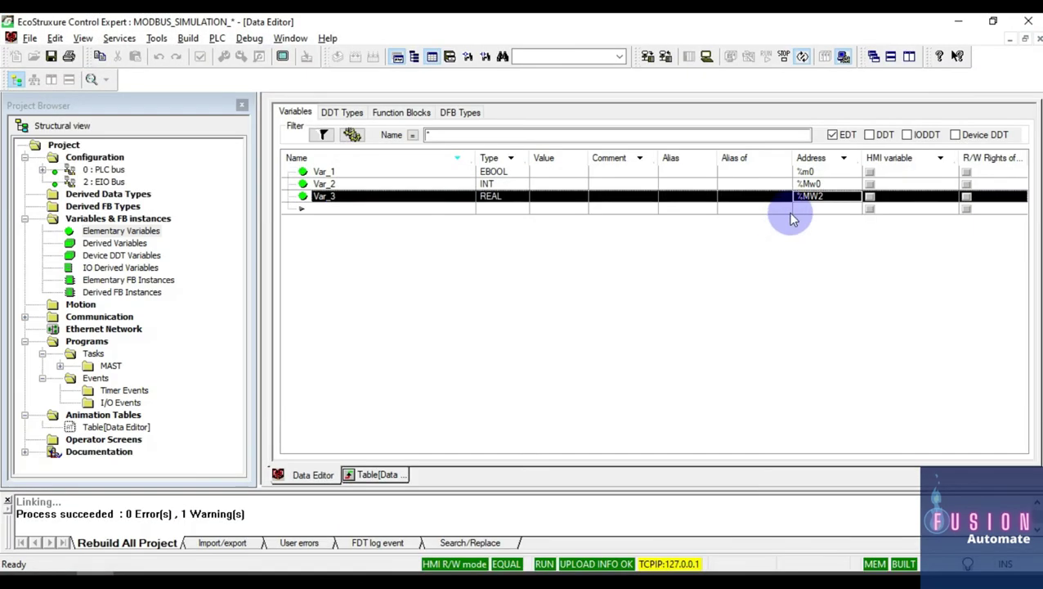
click(959, 22)
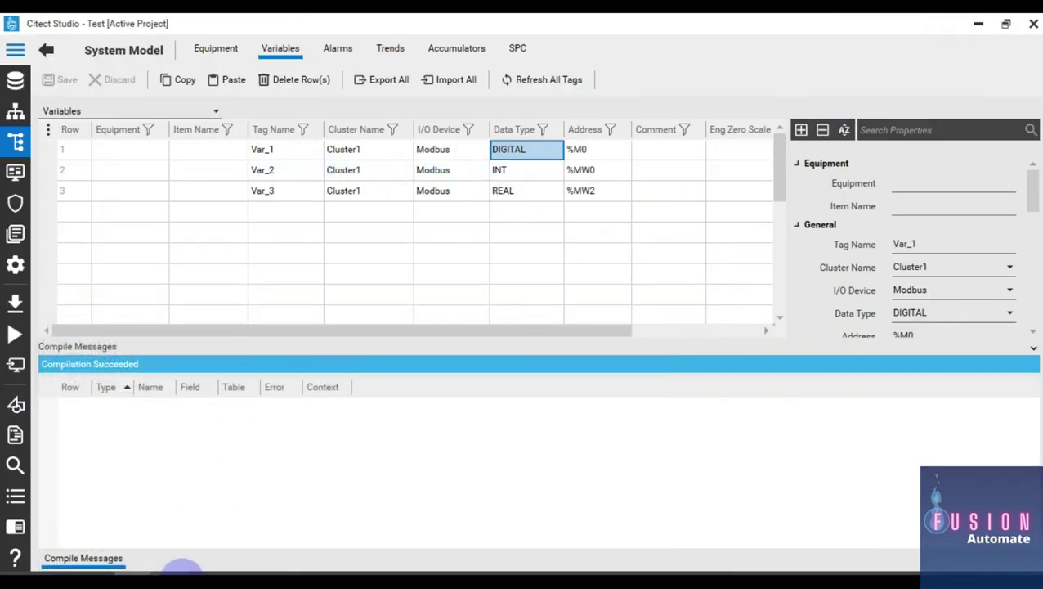
click(182, 570)
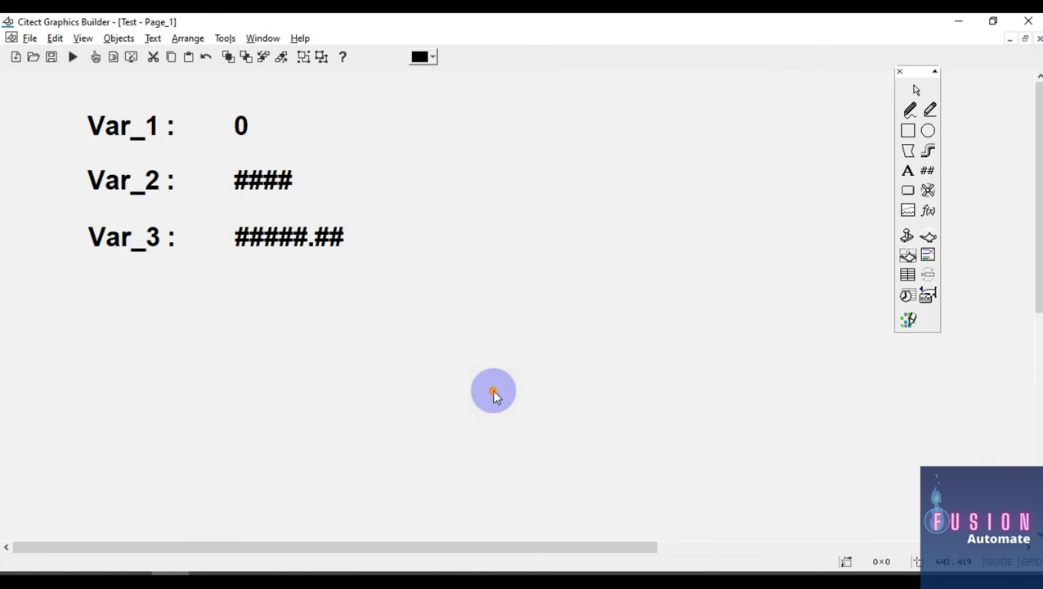
Step: Inspect the Var_3 value display's numeric expression and close its properties unchanged
drag(18, 75, 18, 75)
click(284, 352)
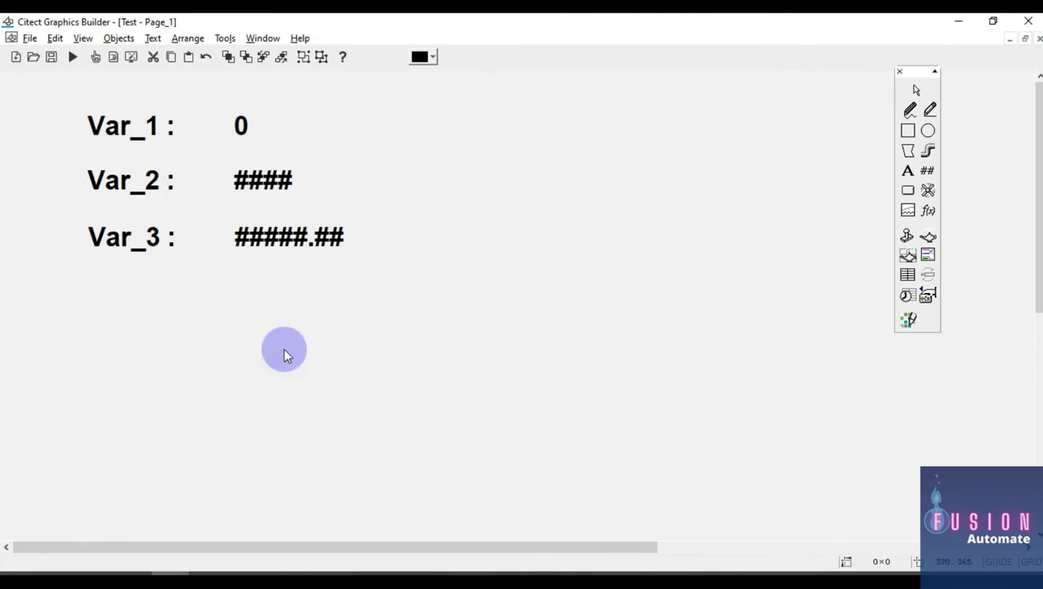
double_click(309, 239)
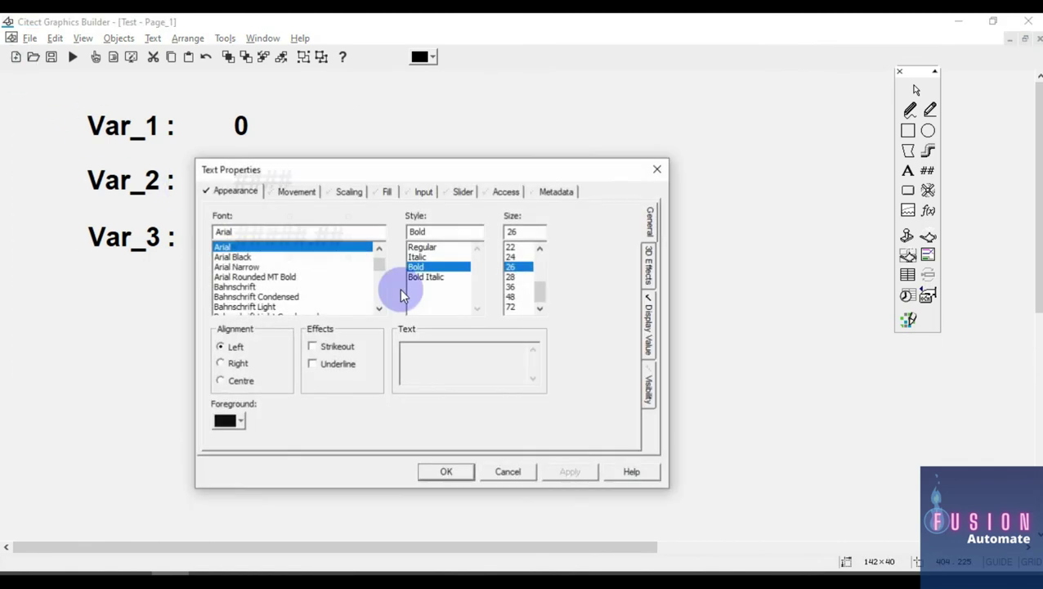
click(651, 326)
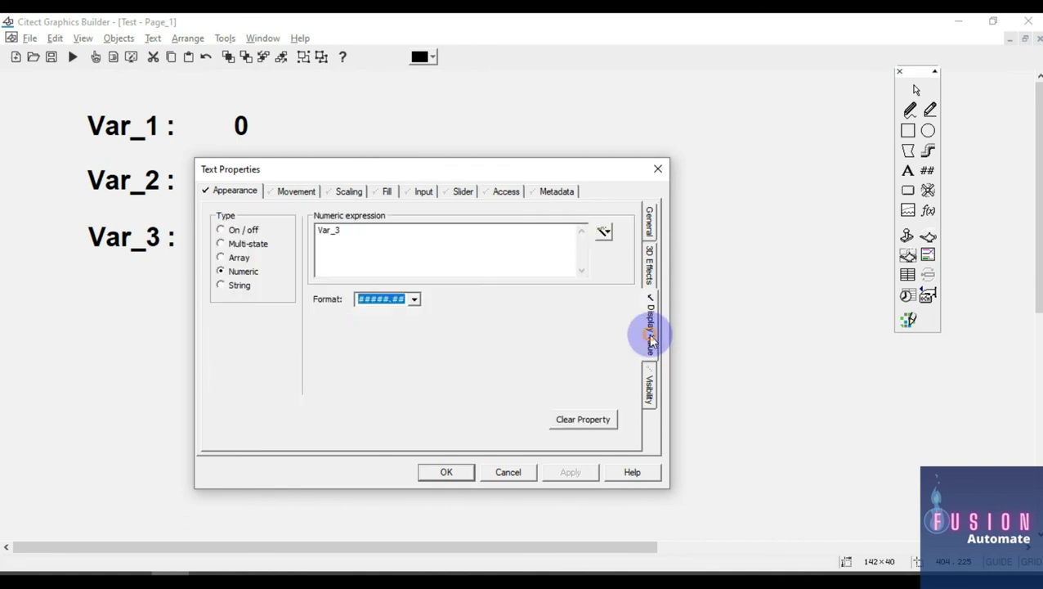
drag(387, 240, 312, 227)
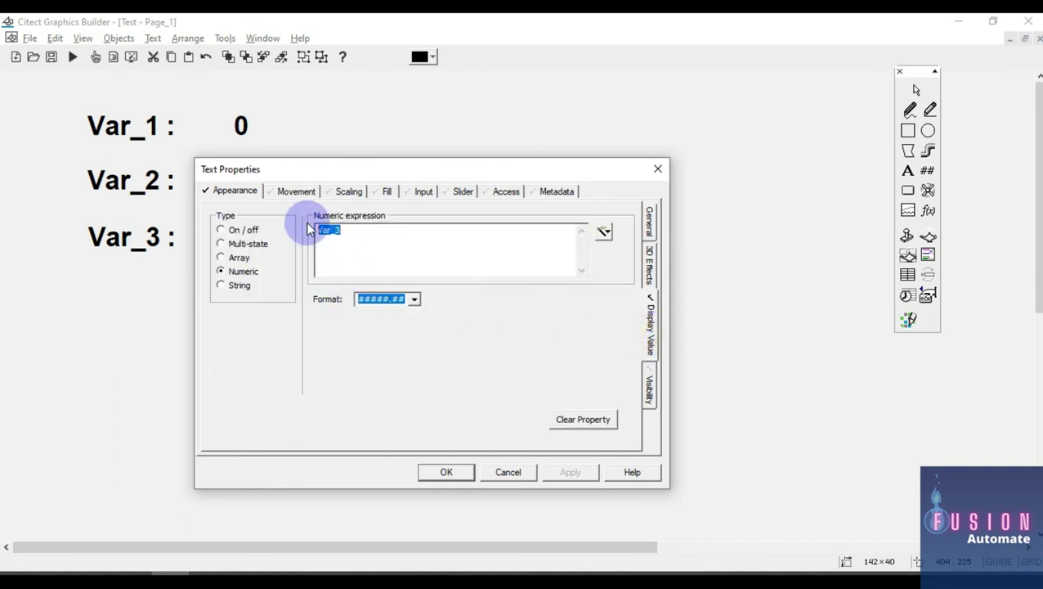
drag(414, 175, 596, 178)
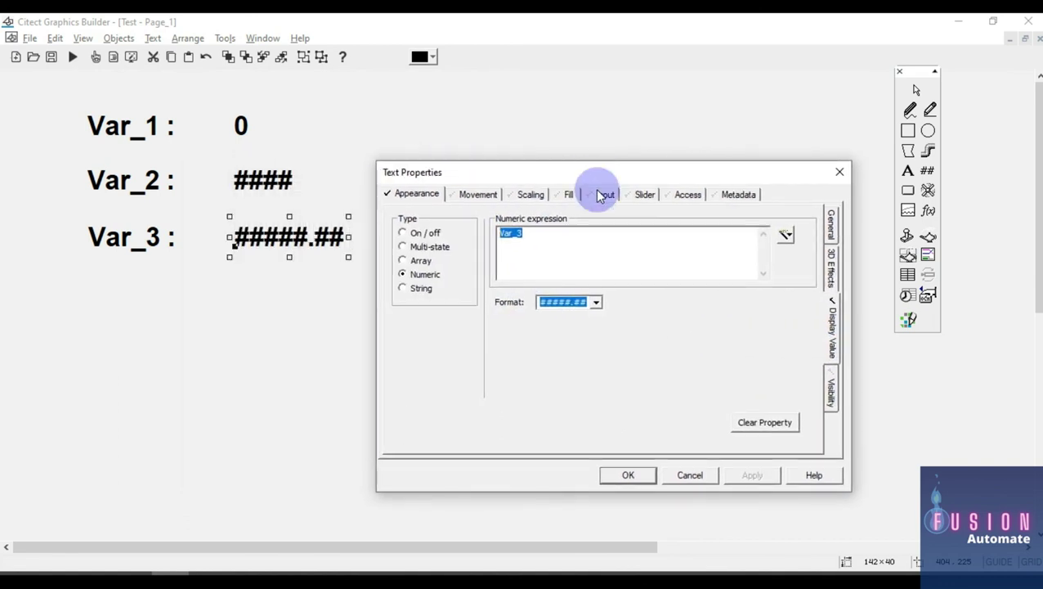
click(582, 257)
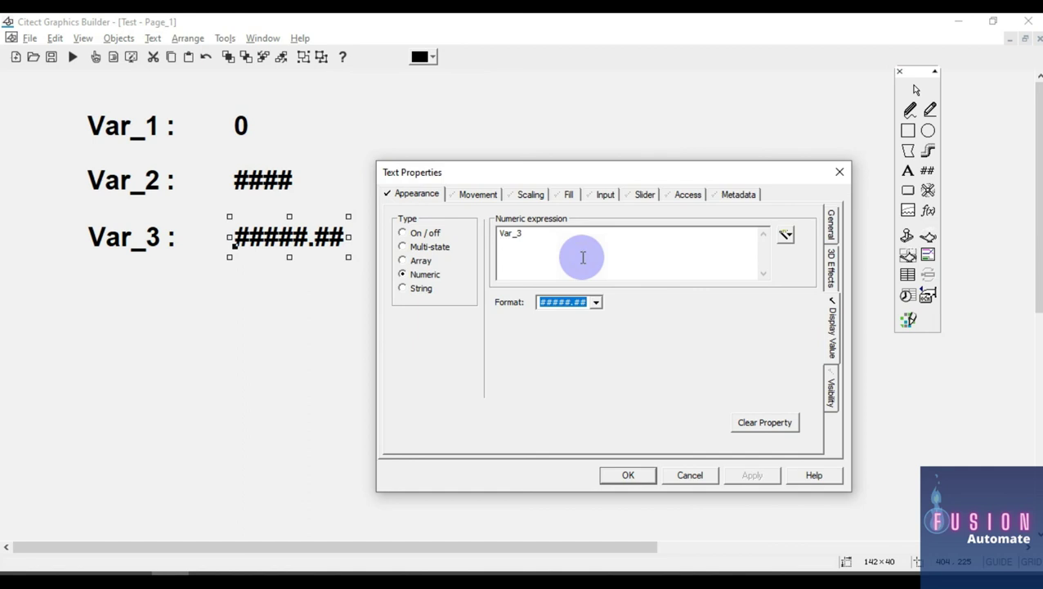
click(840, 172)
click(747, 192)
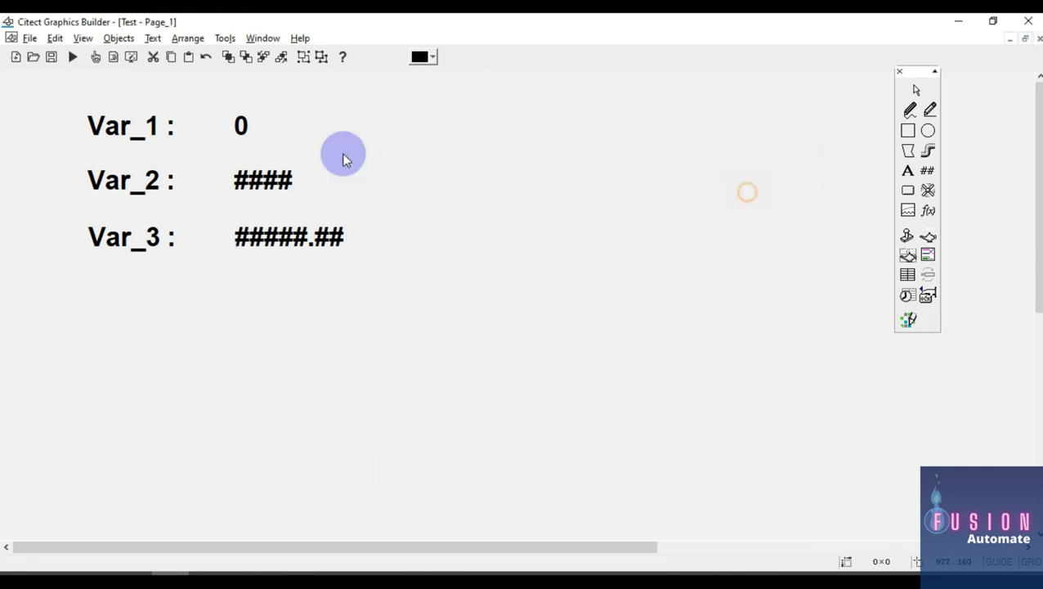
Step: Check the Var_1 on/off display and Var_2 numeric display settings
double_click(243, 126)
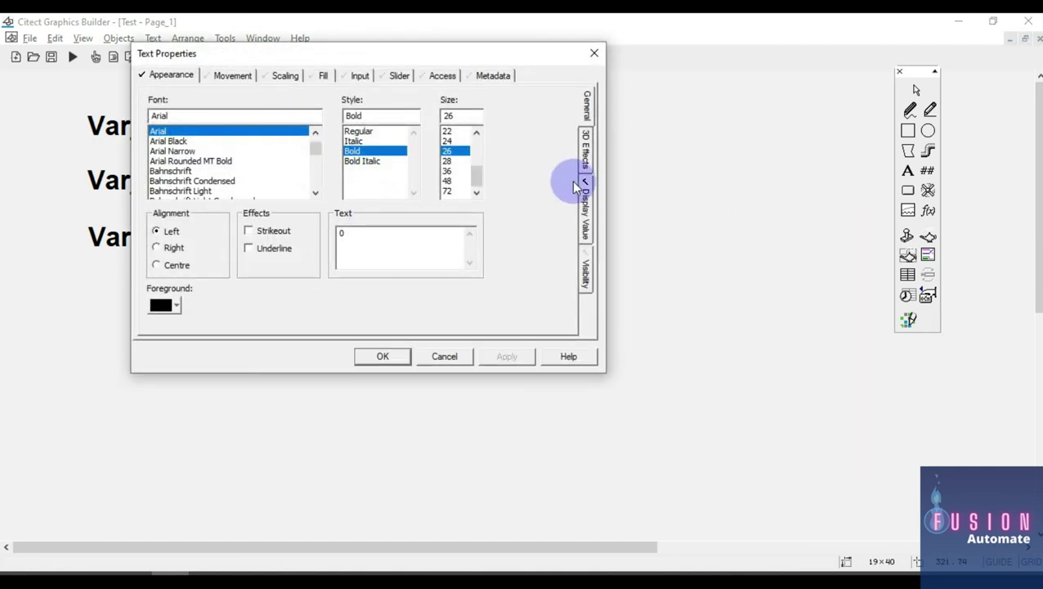
click(586, 204)
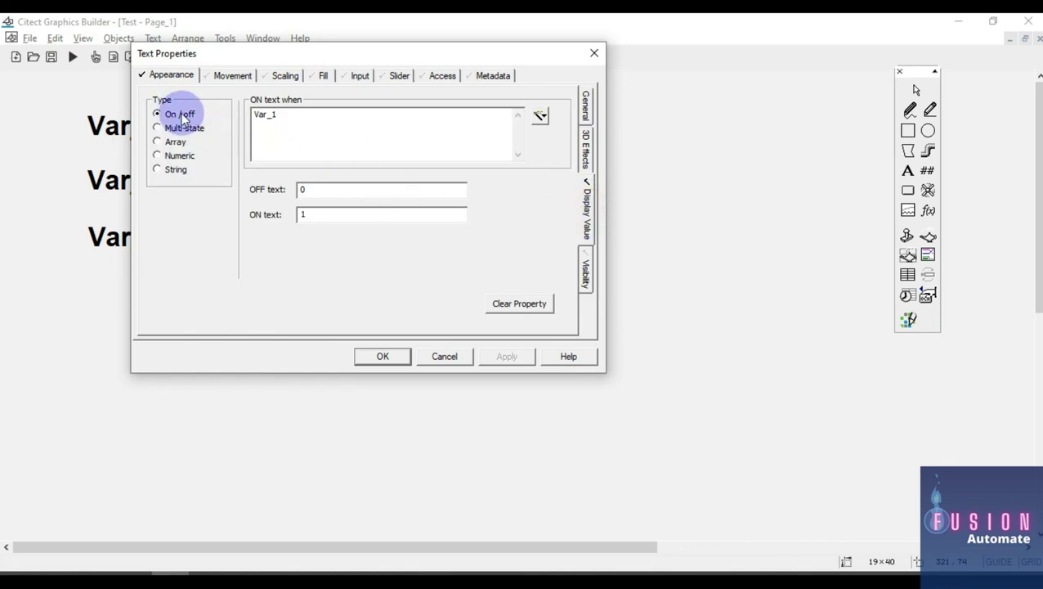
click(379, 354)
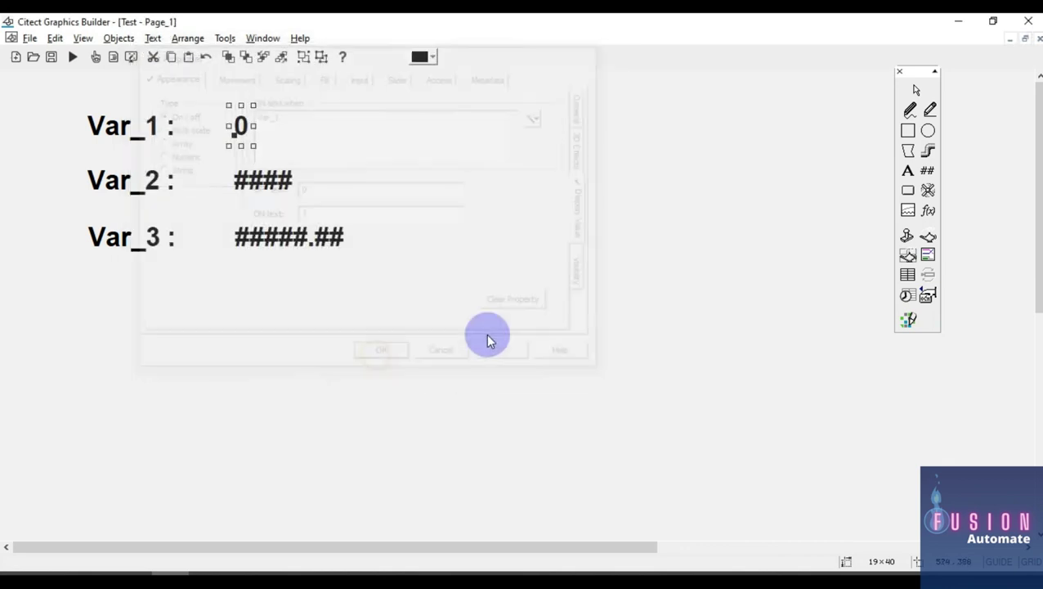
double_click(260, 182)
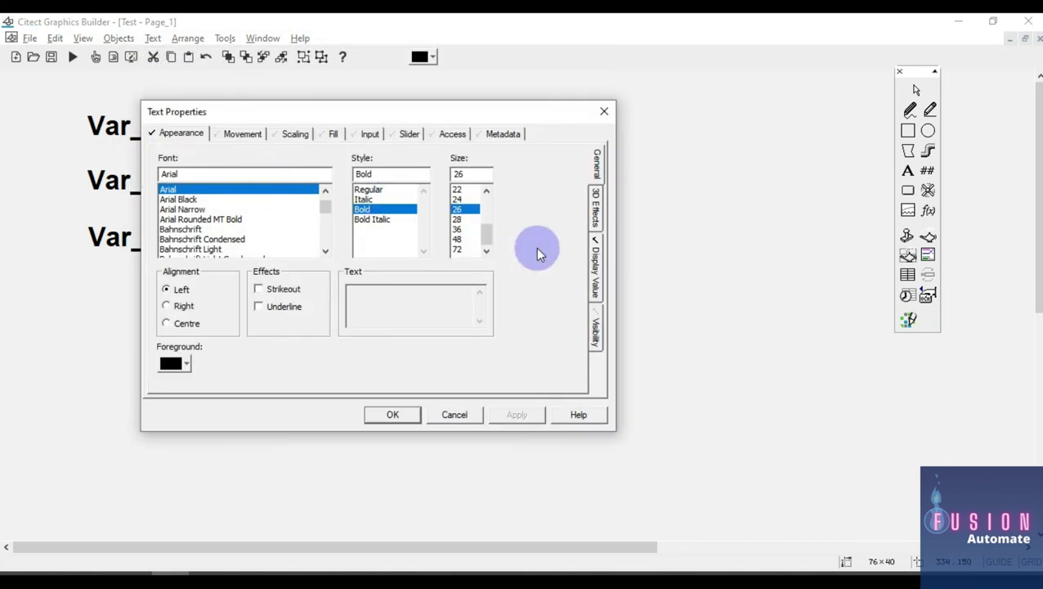
click(595, 262)
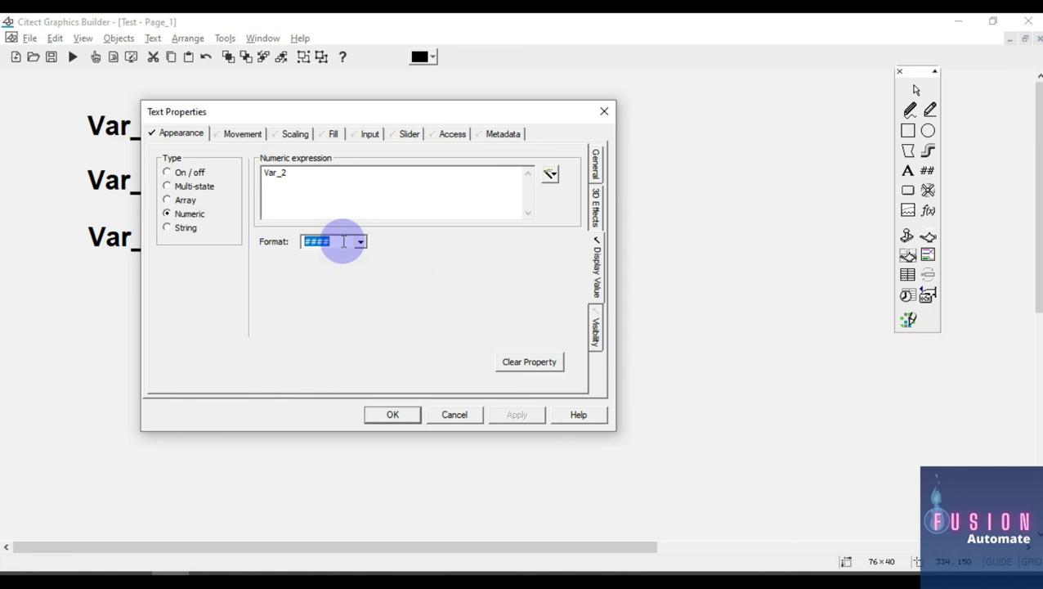
click(458, 415)
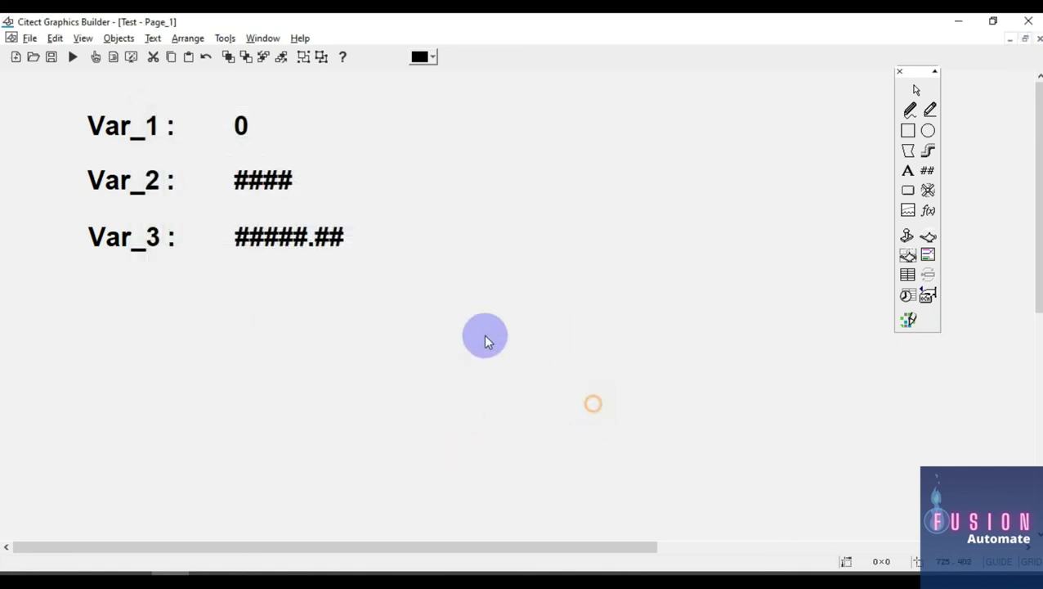
Step: Reopen the Var_3 display properties and accept its settings
click(323, 232)
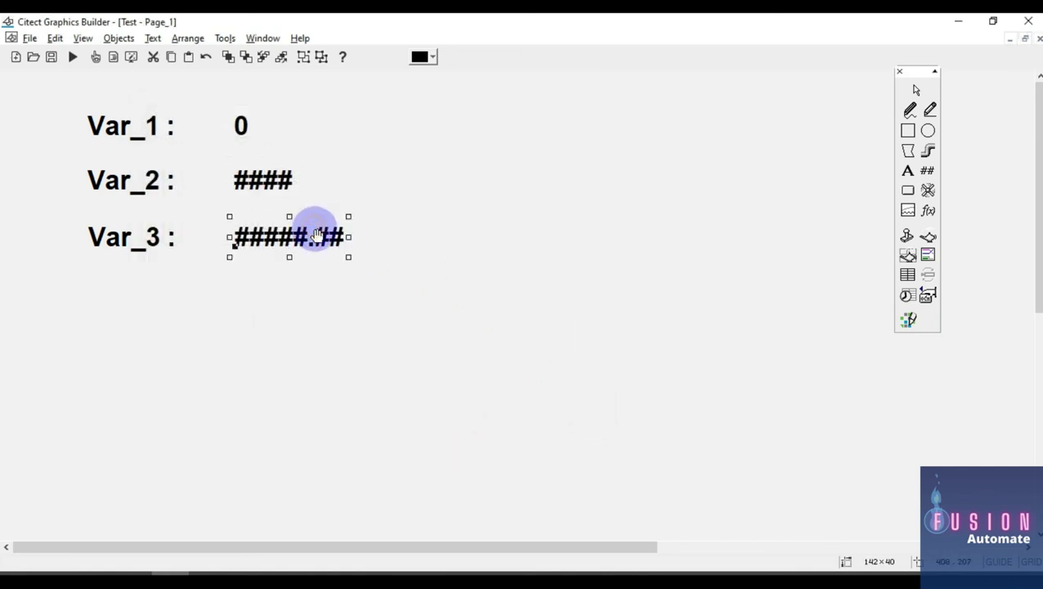
click(390, 302)
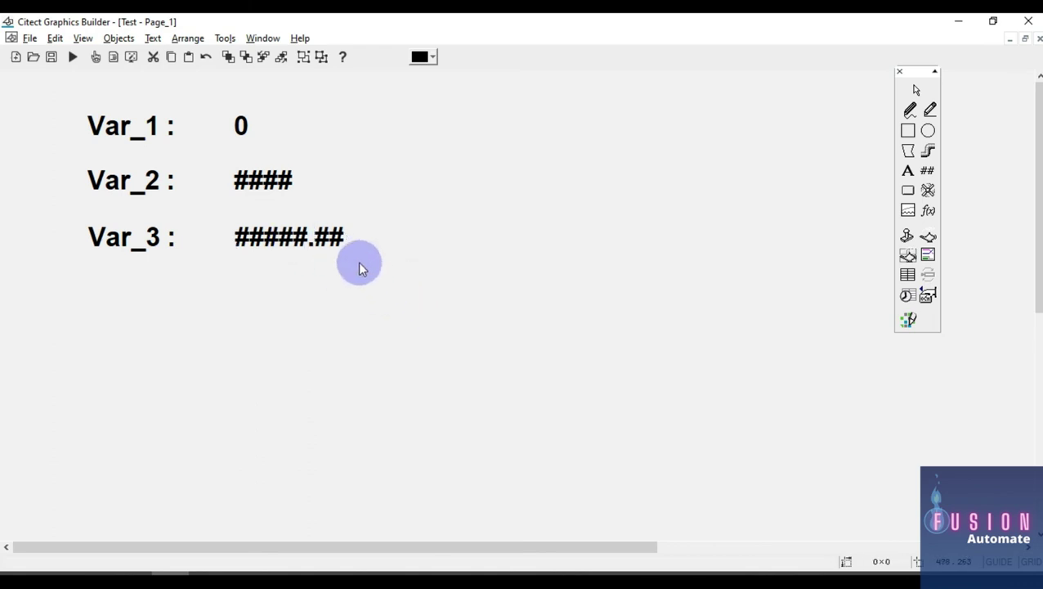
double_click(327, 237)
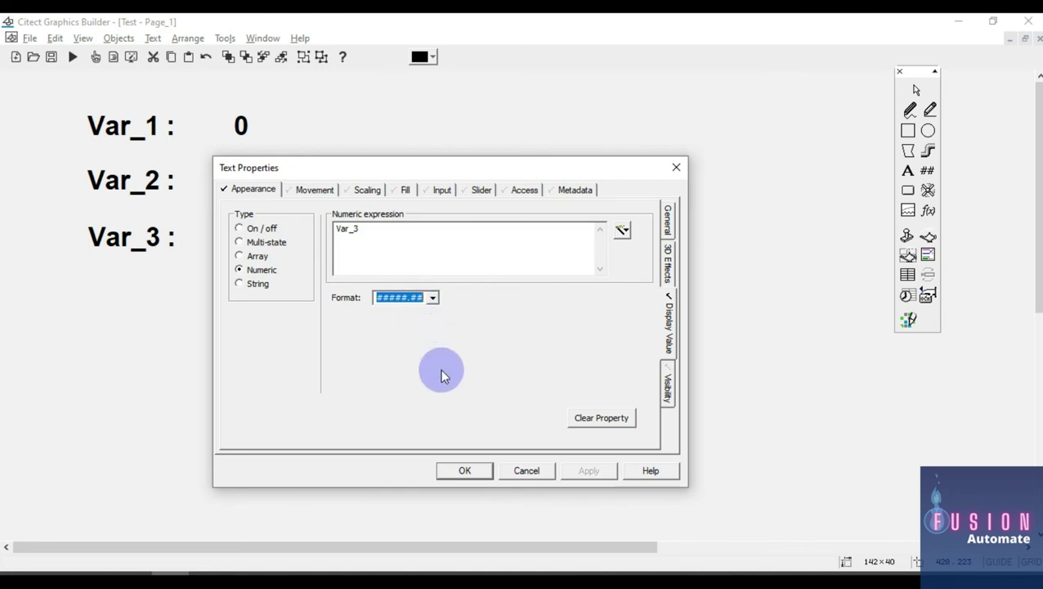
click(463, 470)
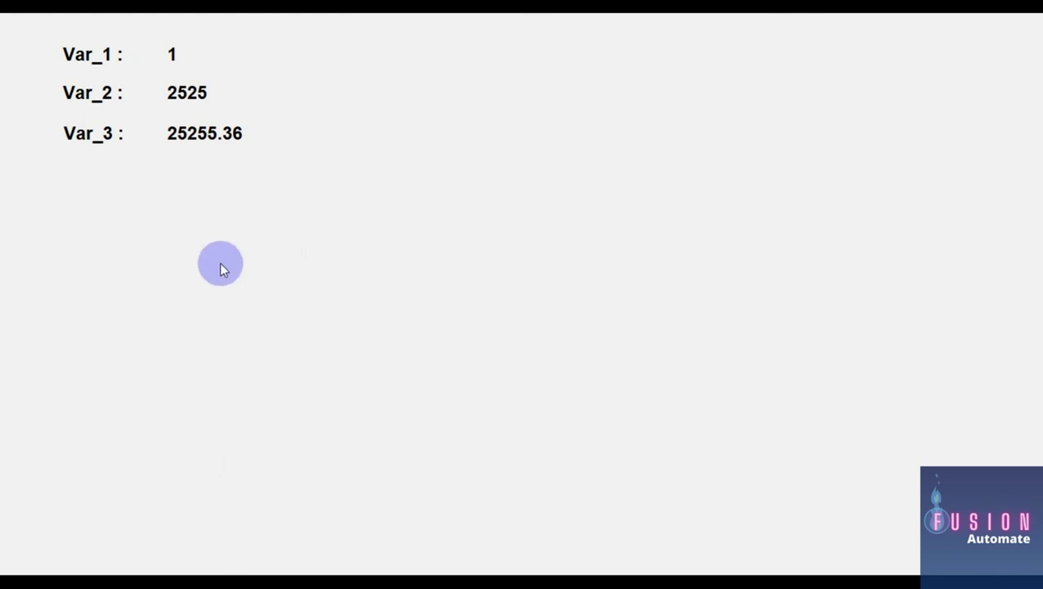
Step: In Control Expert's animation table, write 26.56 to Var_3
key(alt+Tab)
key(alt+Tab)
key(alt+Tab)
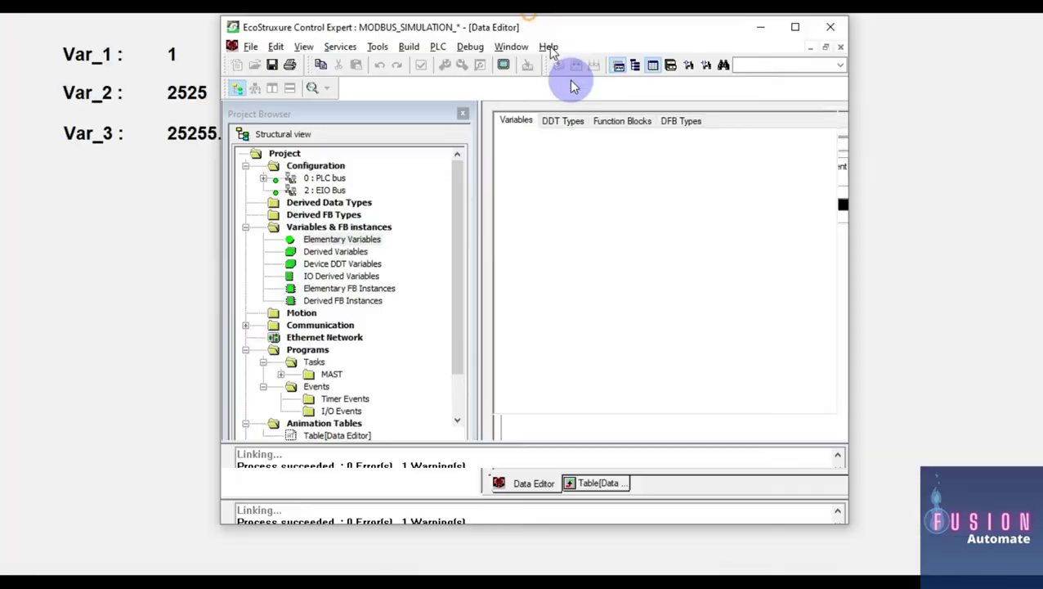
click(717, 558)
click(781, 320)
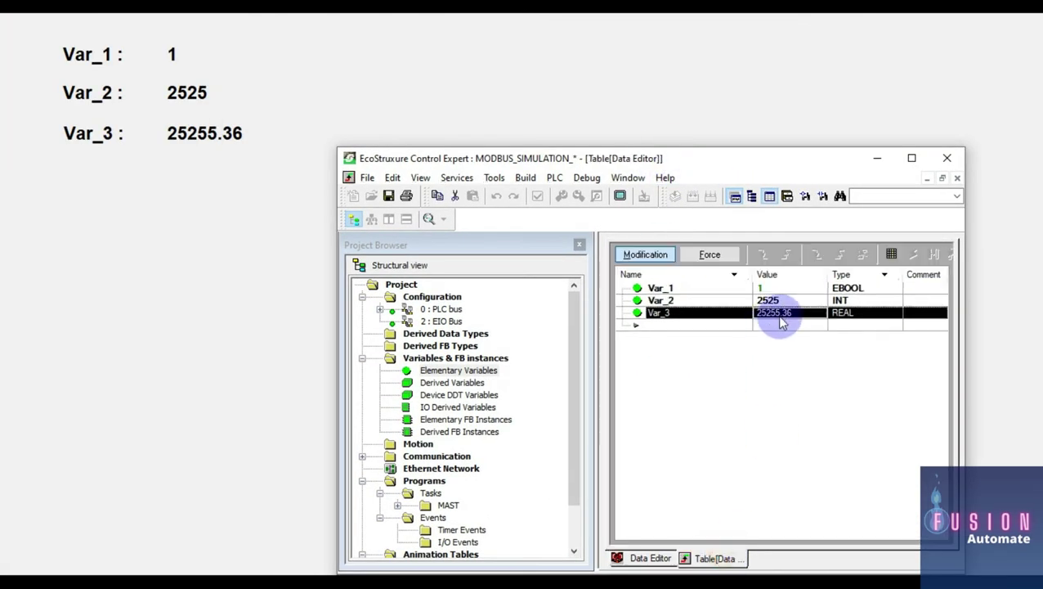
click(781, 322)
text(26.5)
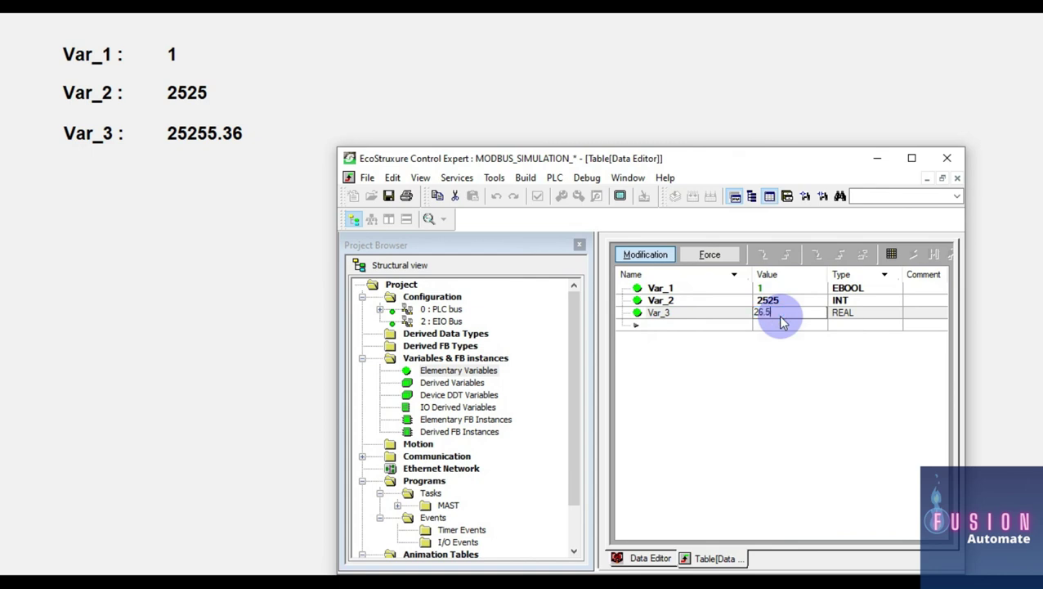
text(6)
key(Return)
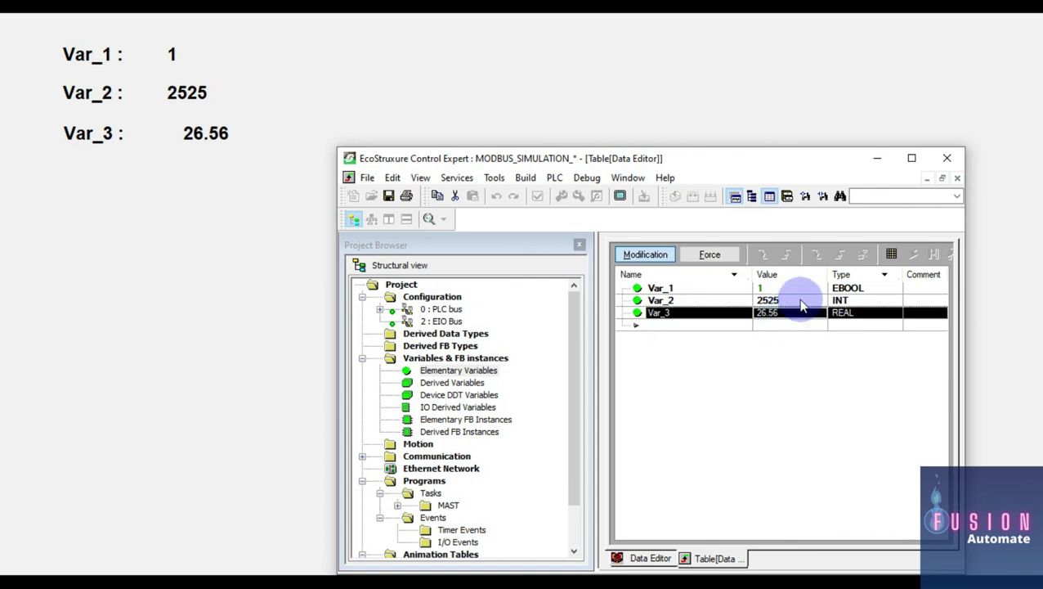
Step: Write 56 to Var_2 and 0 to Var_1, then minimize Control Expert to view the runtime
click(801, 305)
click(801, 305)
text(56)
key(Return)
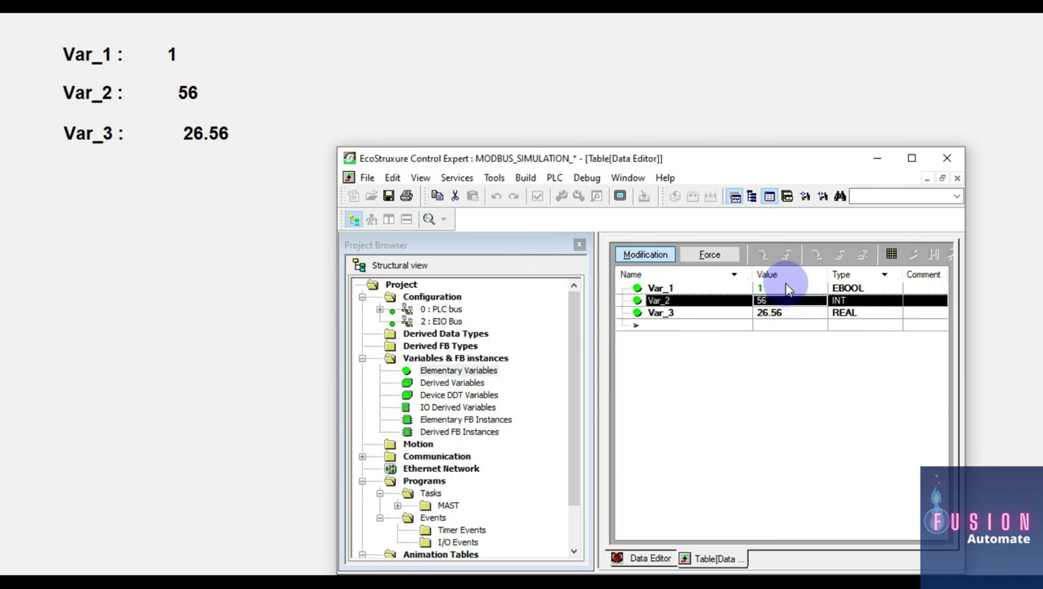
click(787, 289)
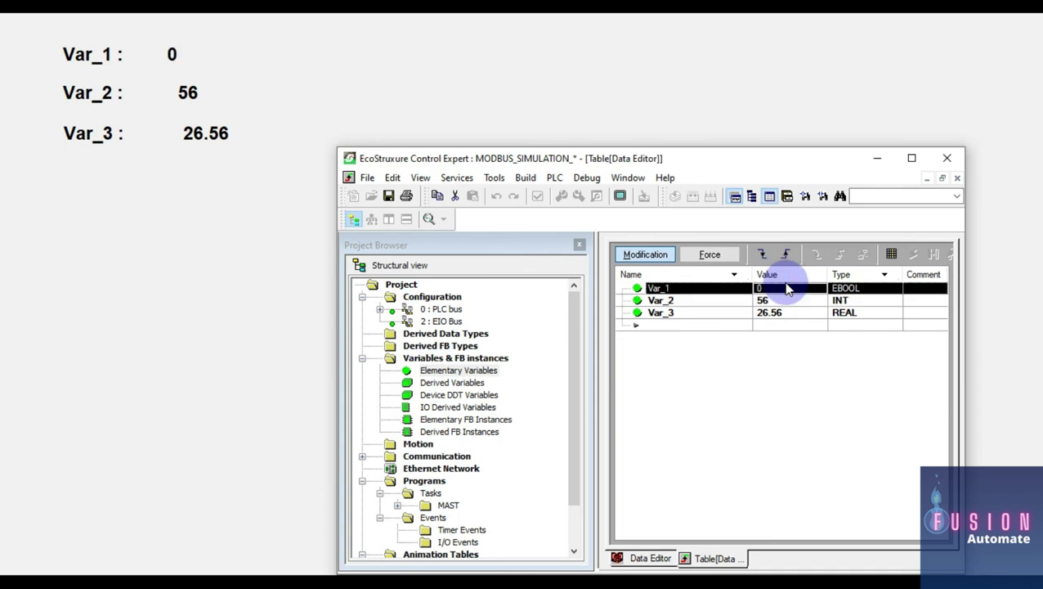
click(750, 100)
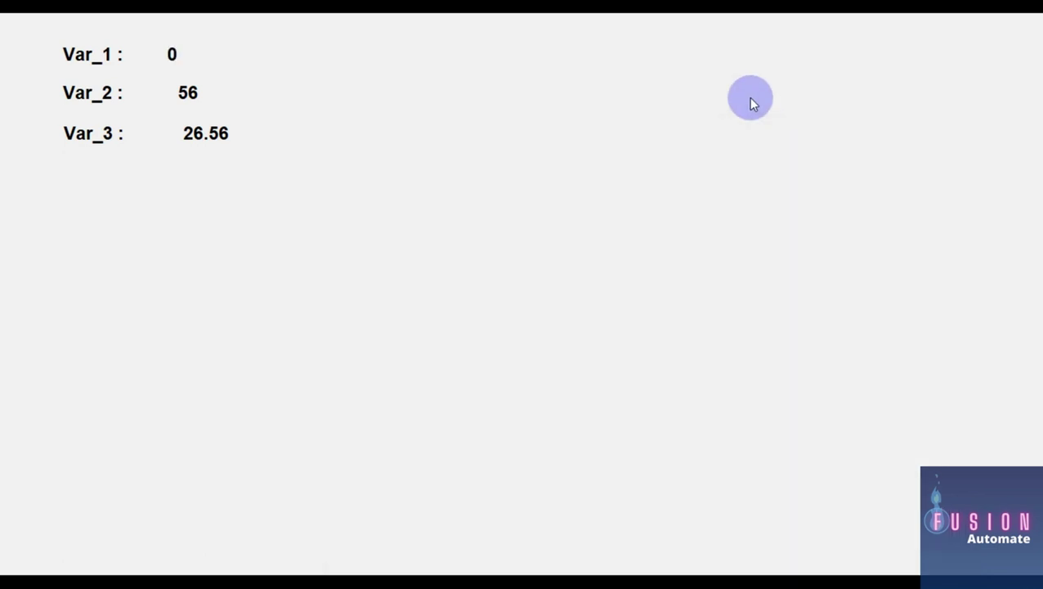